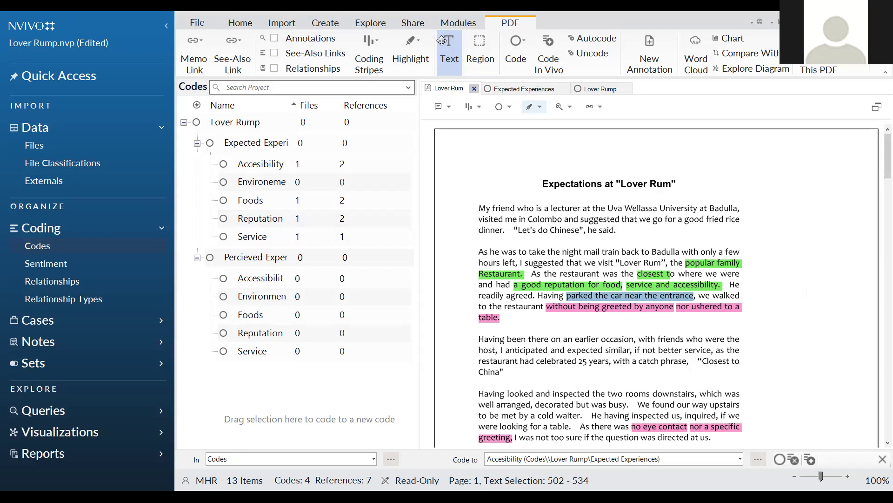
- Review the coded references of the Accesibility, Foods, Reputation and Service codes under the expected experiences code
double_click(253, 166)
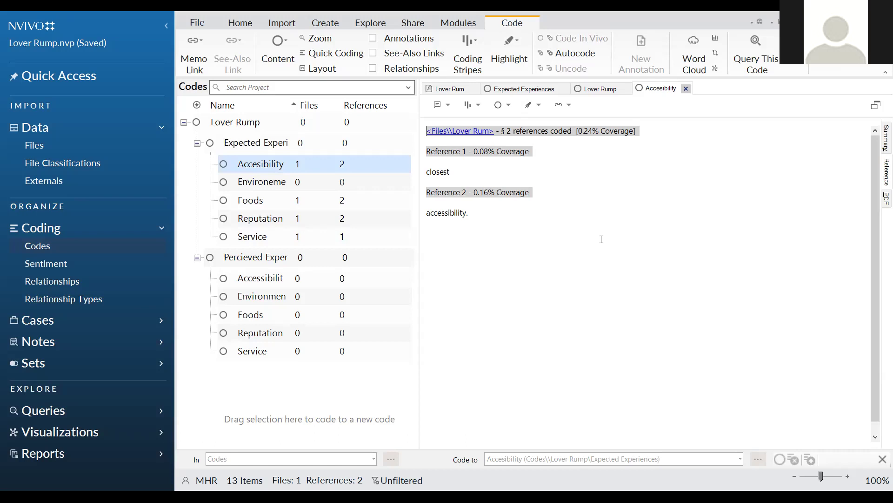
click(257, 200)
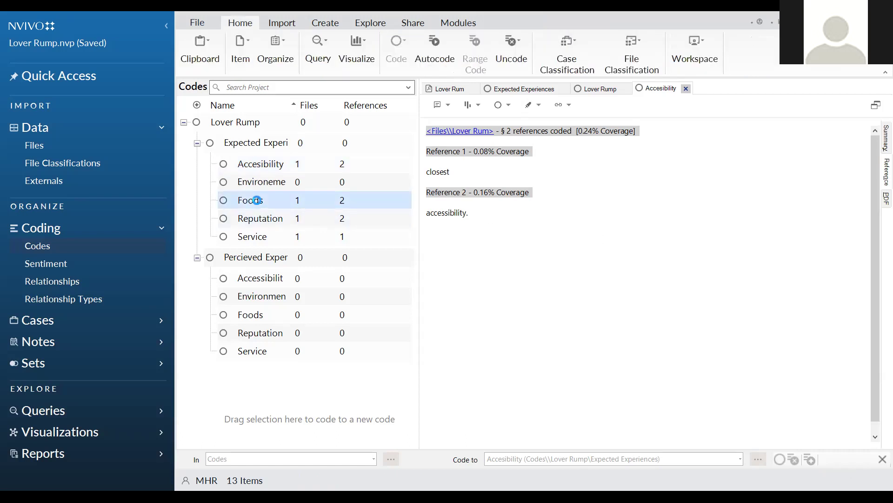
double_click(257, 201)
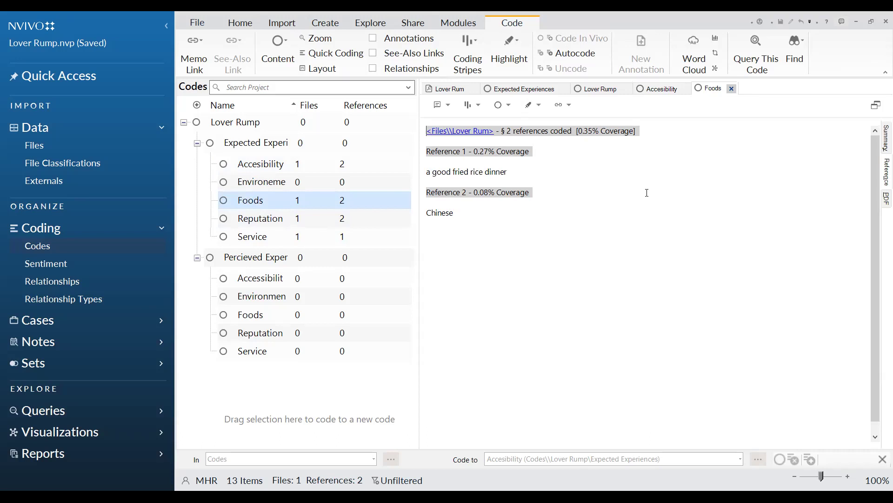
click(261, 223)
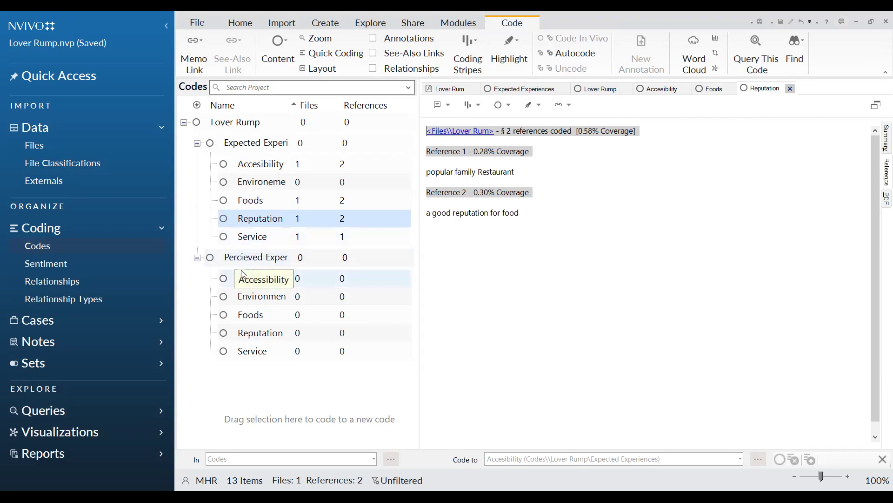
click(251, 236)
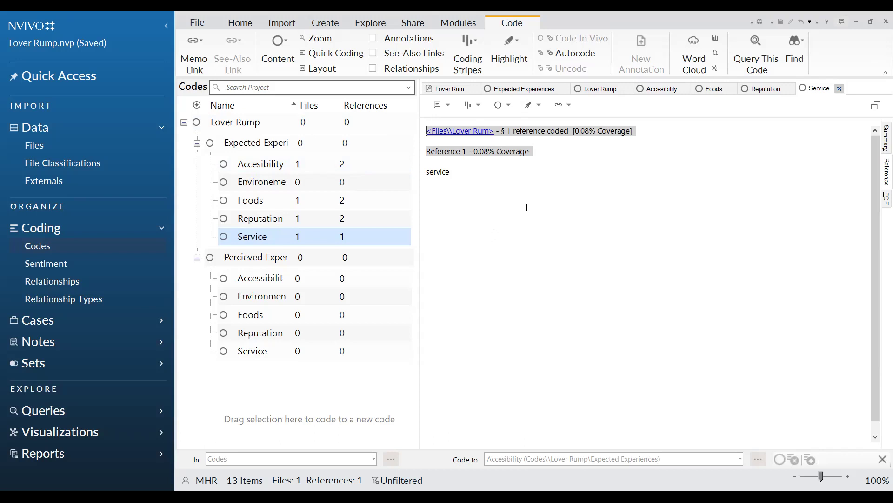
- Aggregate coding from children on the expected experiences parent code and open that code
right_click(235, 145)
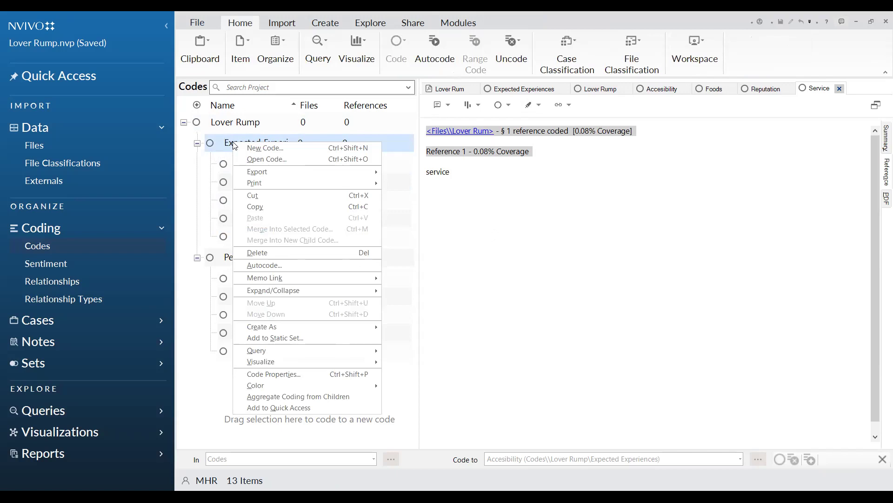
click(311, 397)
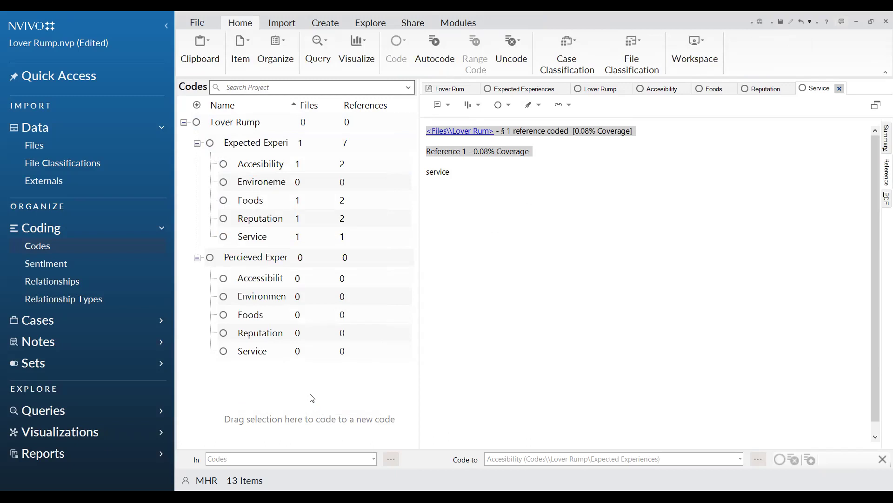
click(261, 145)
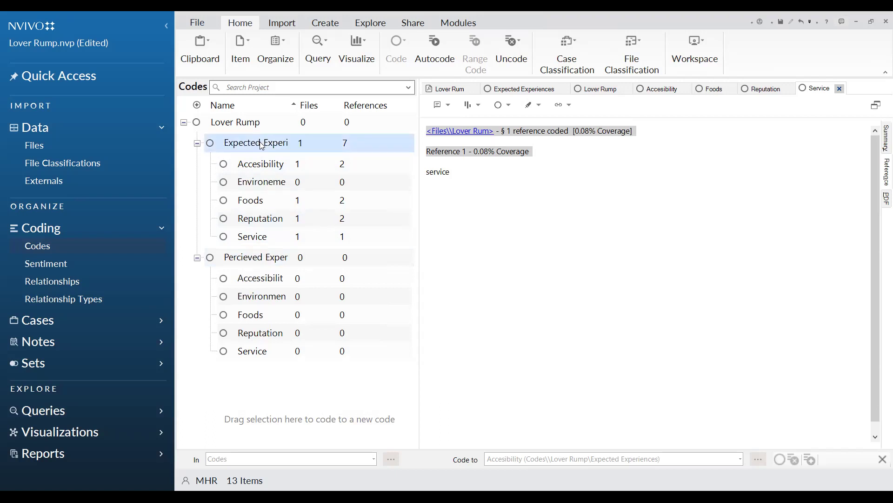
double_click(261, 144)
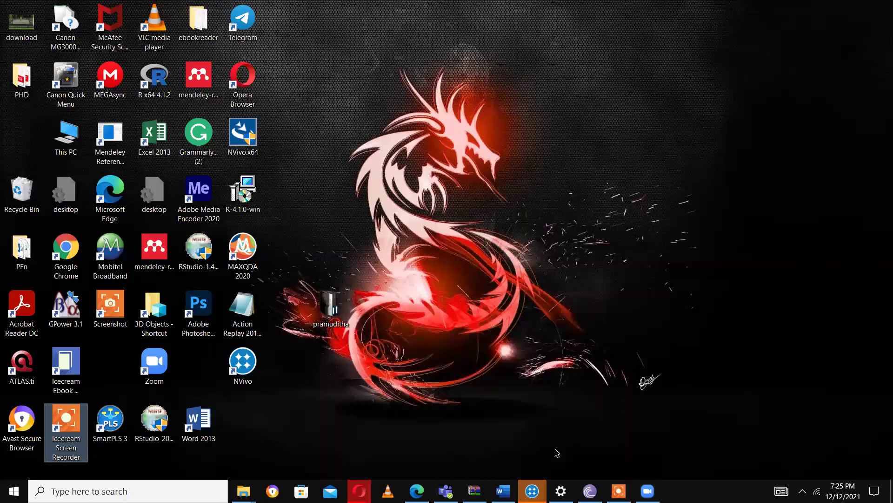
- Switch to the NVIVO TEXT project and read through the Lover Rum document alongside its code hierarchy
key(alt+Tab)
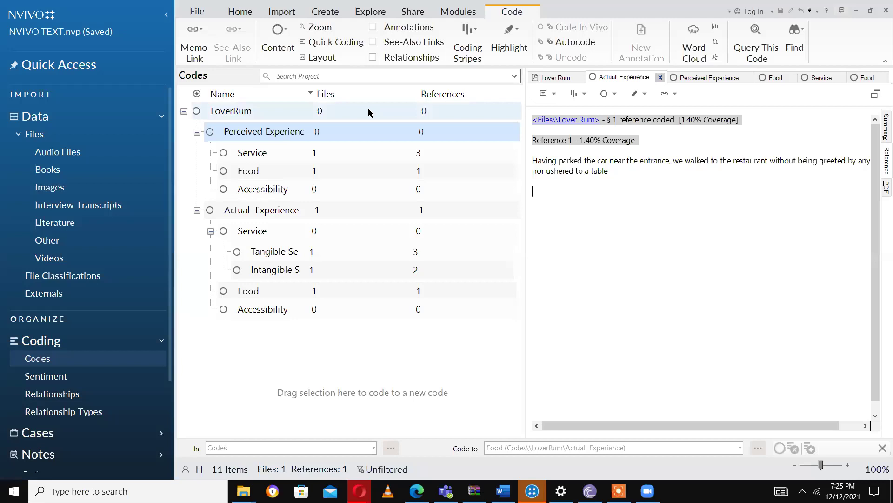
click(545, 79)
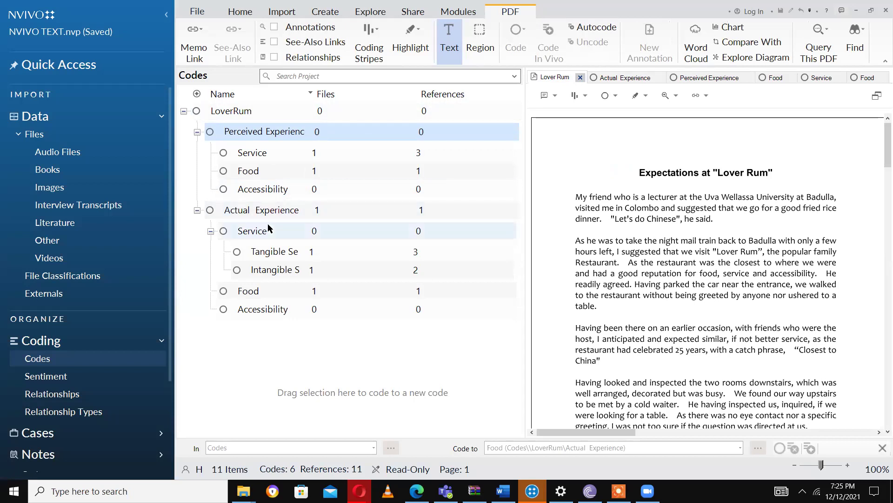
click(298, 241)
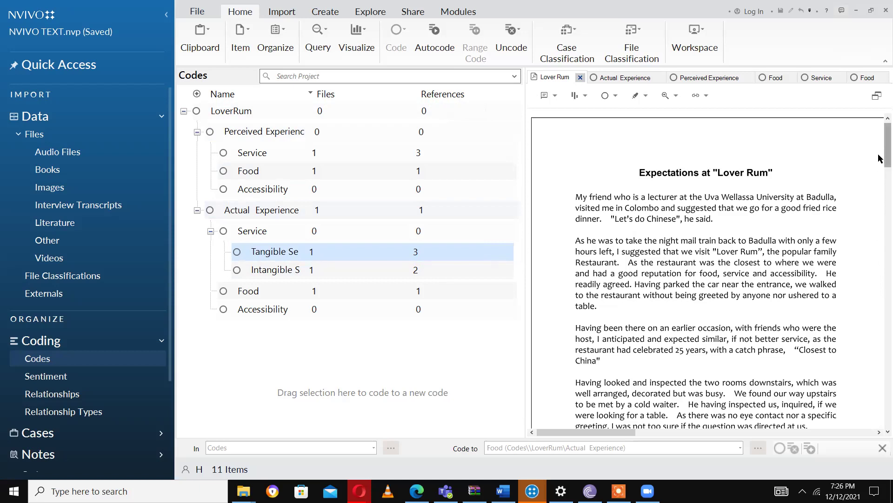
scroll(880, 170, down, 1)
scroll(880, 171, down, 3)
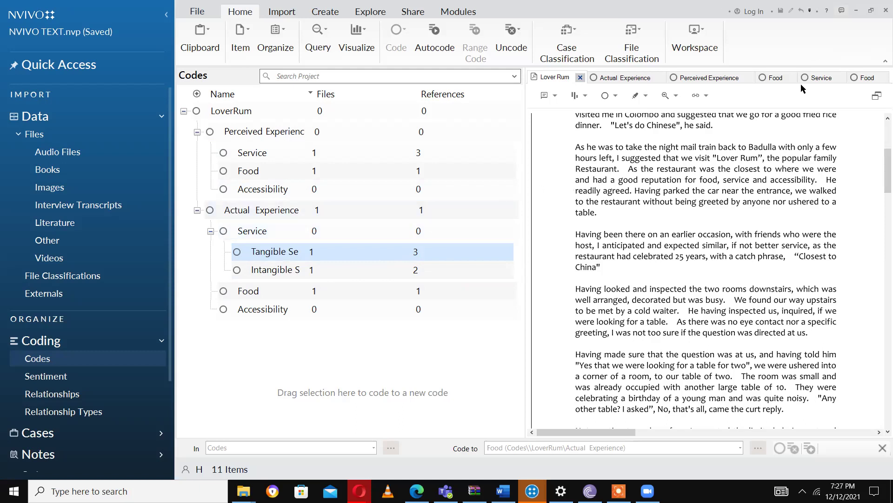
- Aggregate coding from children on the Perceived Experience code
right_click(294, 138)
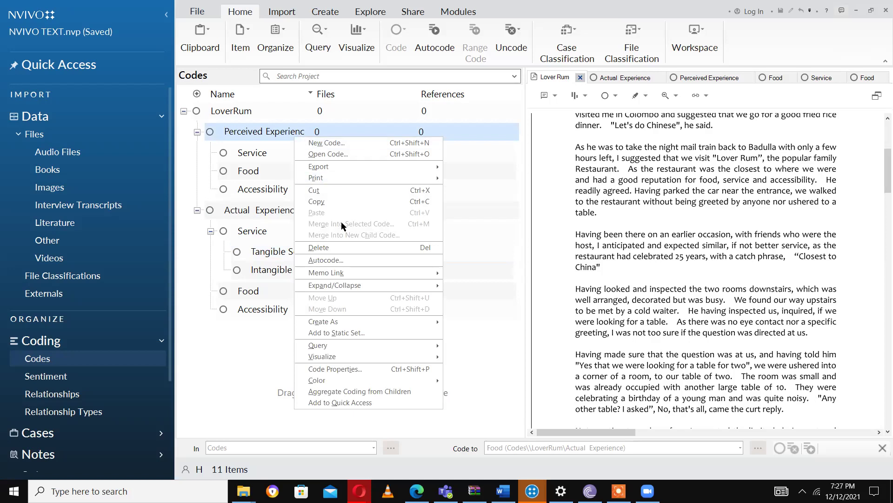
click(342, 391)
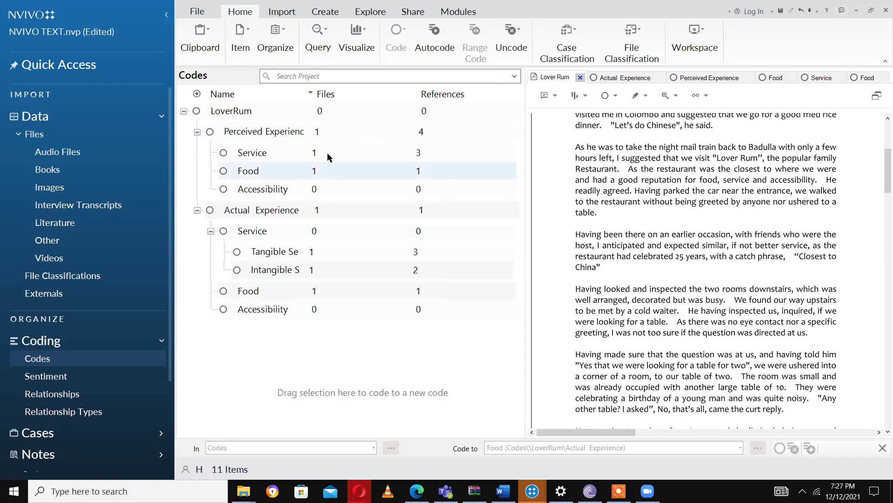
click(321, 171)
click(330, 209)
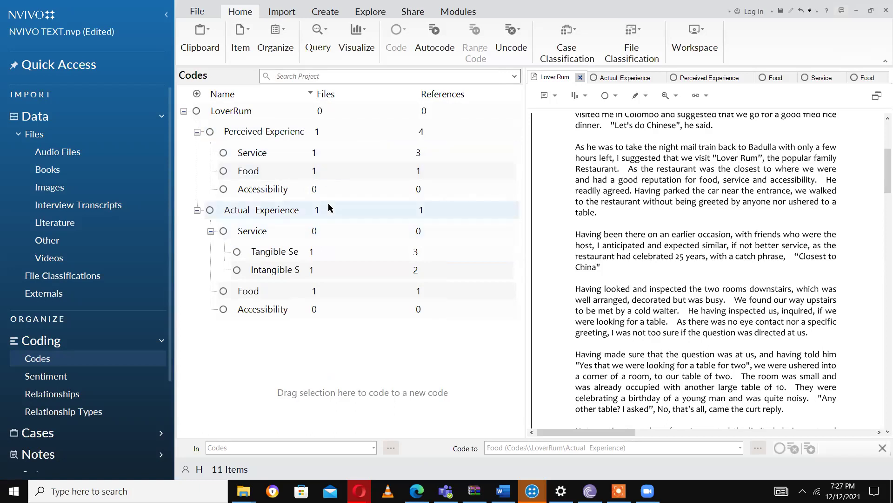
- Aggregate coding from children on the Actual Experience code and on its Service subcode
right_click(293, 209)
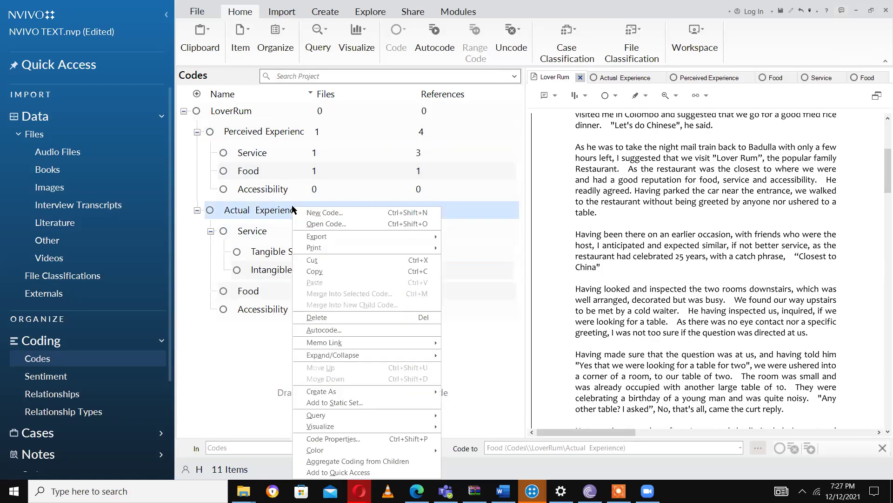
click(360, 461)
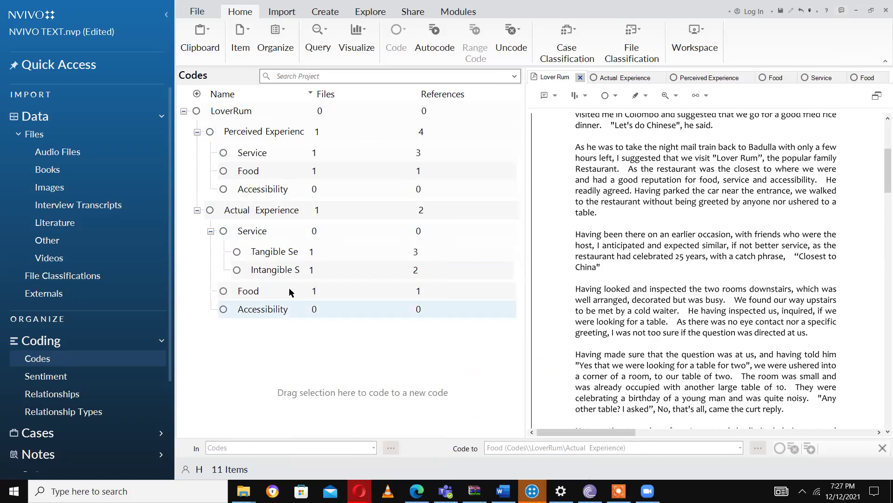
right_click(262, 236)
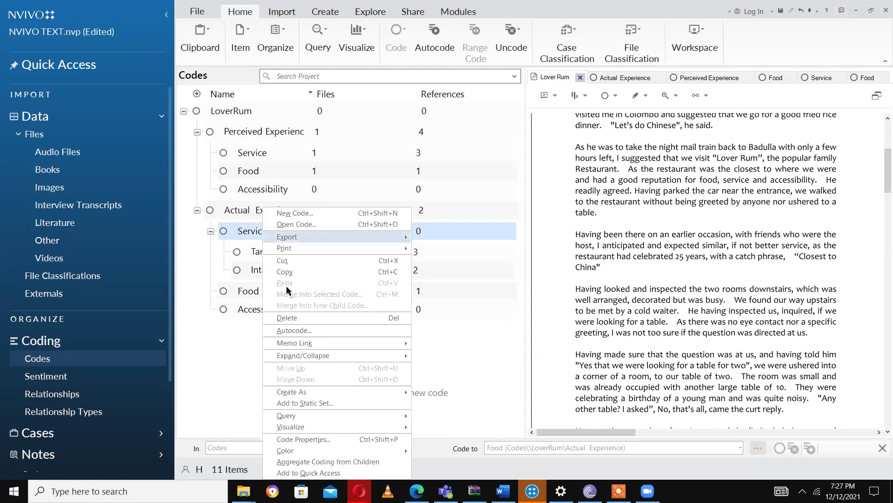
click(307, 462)
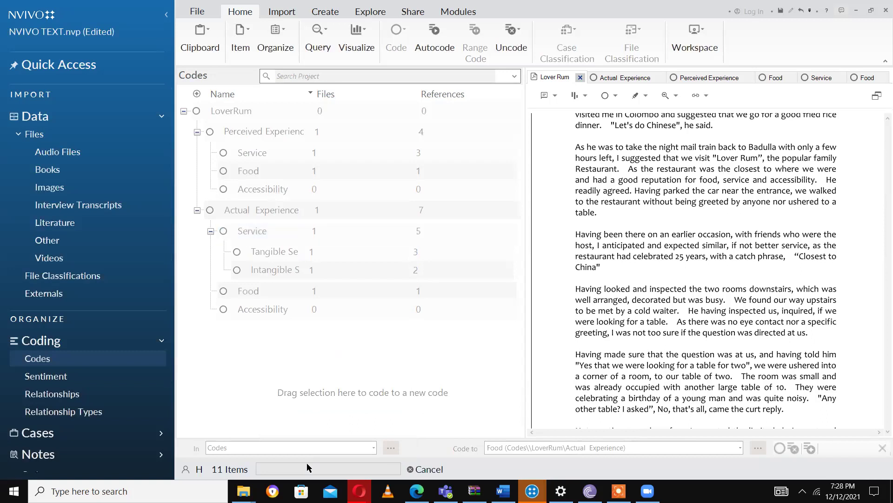
- Turn off aggregation of coding from children for the Actual Experience code
right_click(260, 216)
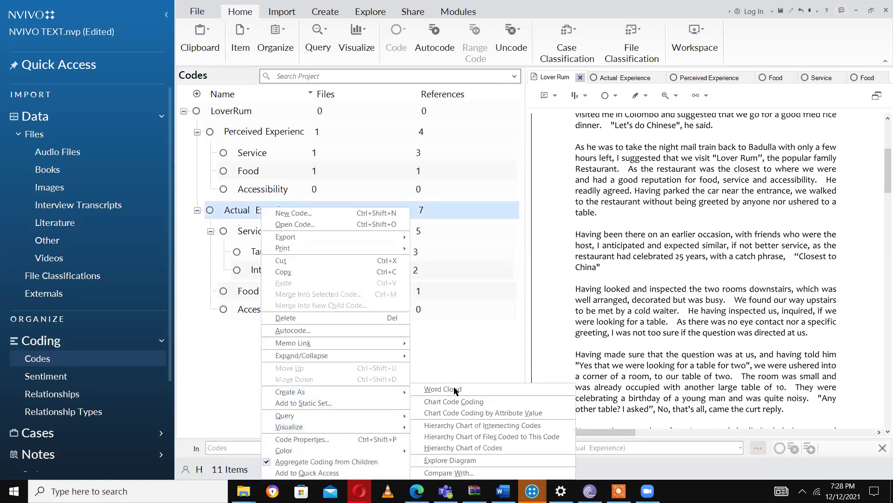
click(465, 311)
click(465, 311)
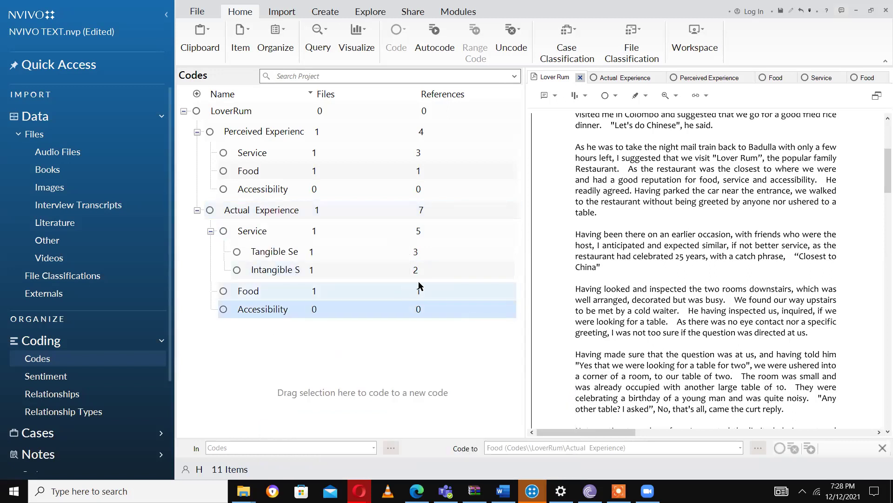
right_click(254, 214)
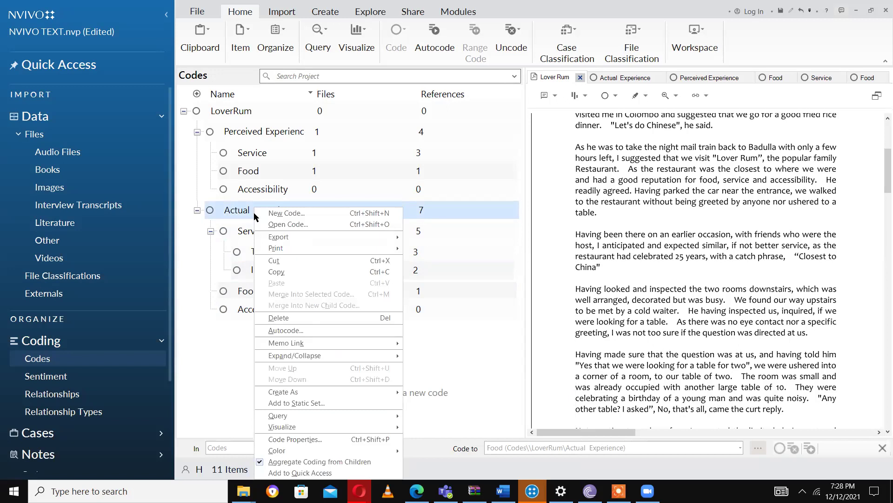
click(264, 462)
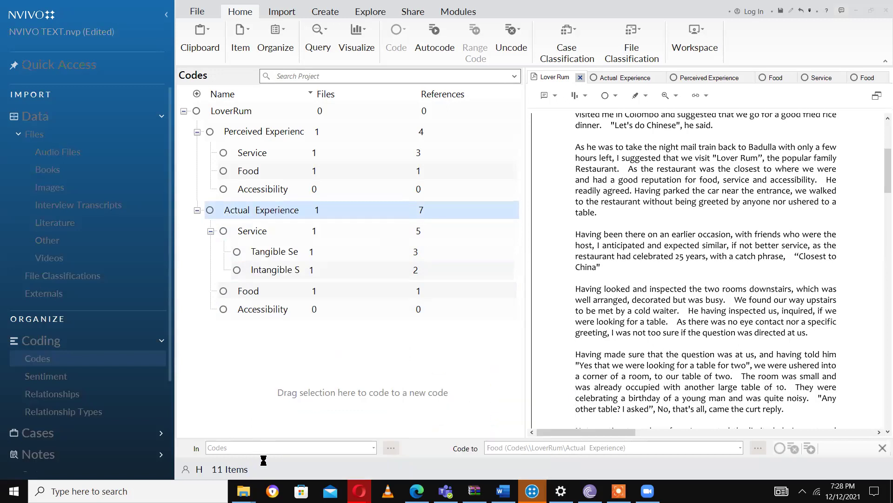
right_click(298, 215)
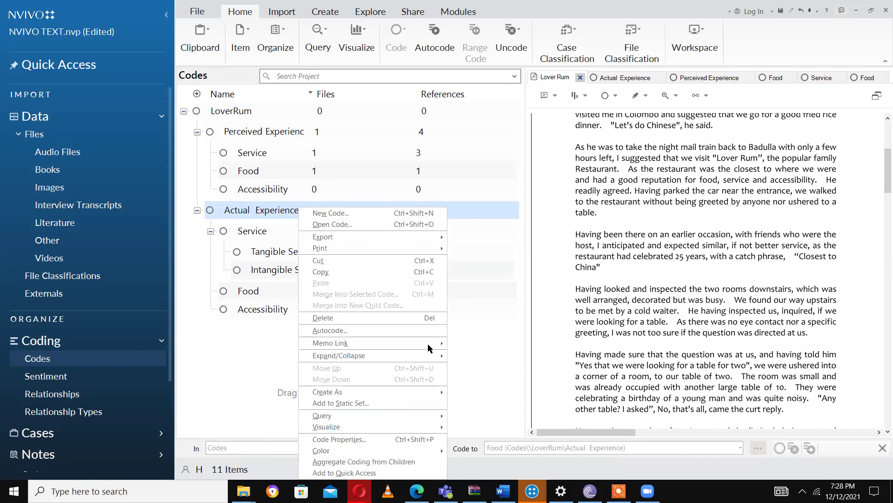
click(500, 292)
click(500, 292)
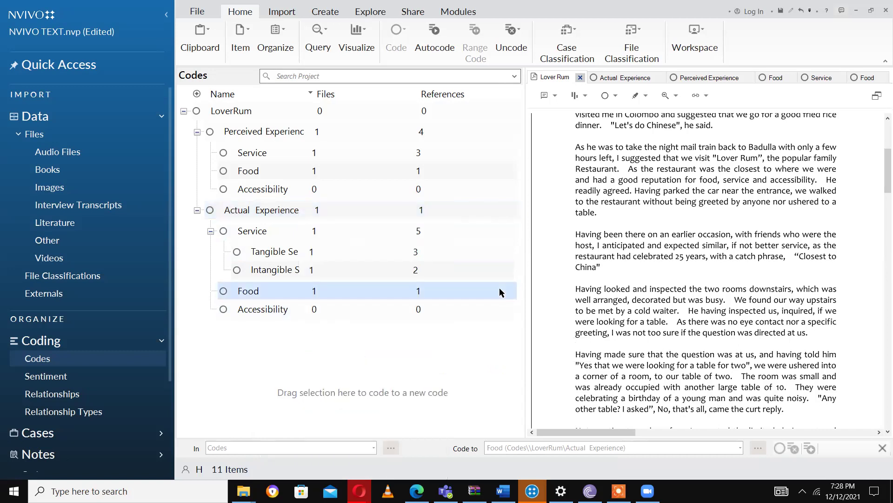
- Open the Actual Experience code and uncode its directly coded passage about parking the car and walking to the restaurant from this code
click(319, 213)
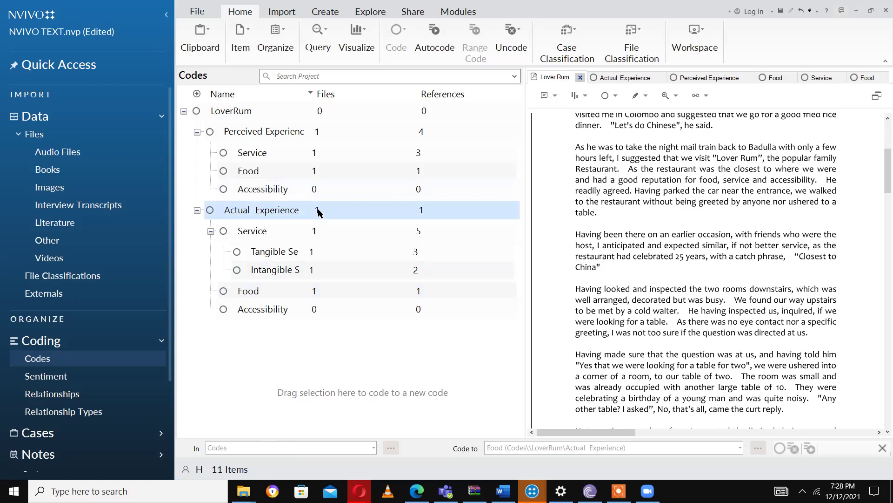
double_click(272, 214)
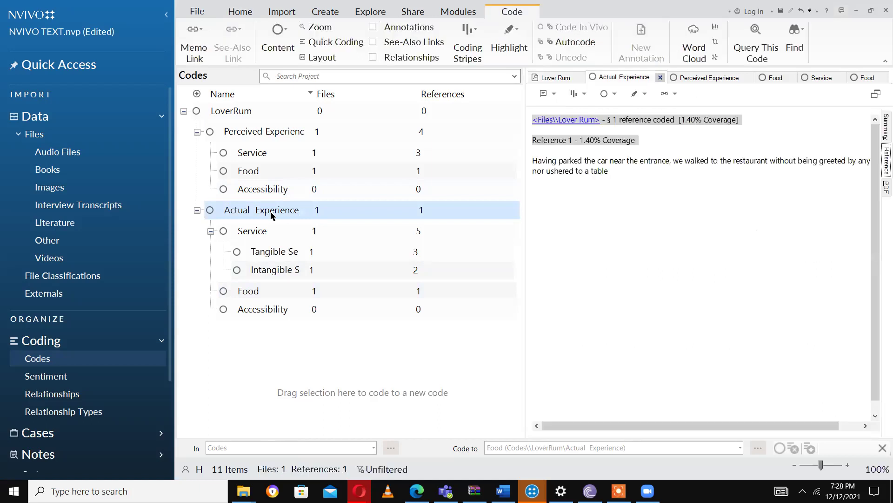
right_click(271, 214)
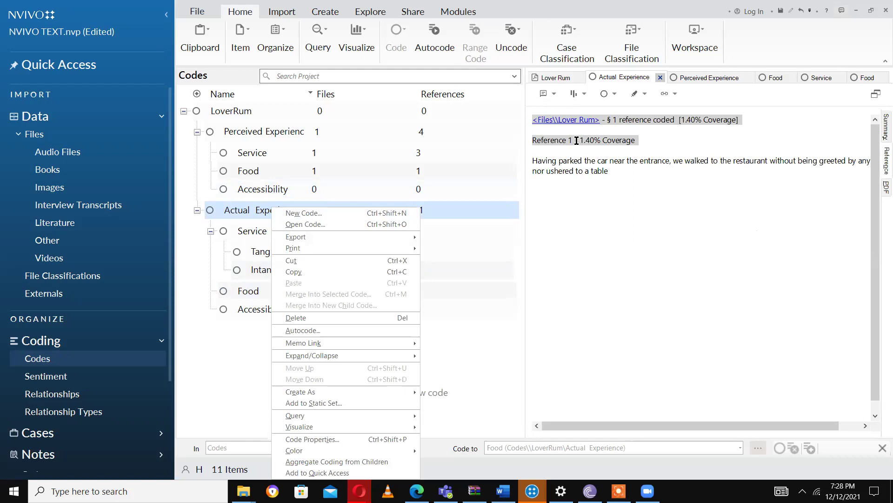
click(533, 162)
shift+click(574, 163)
shift+click(624, 179)
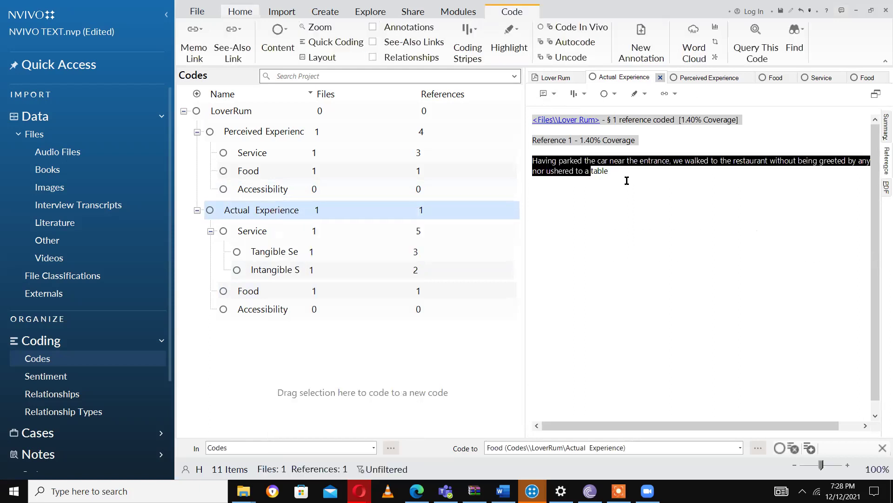
right_click(603, 170)
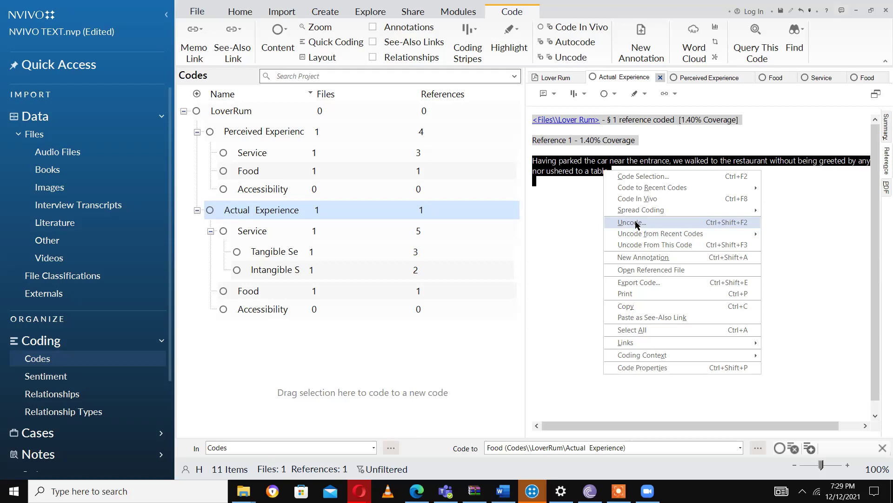
mouse_move(640, 240)
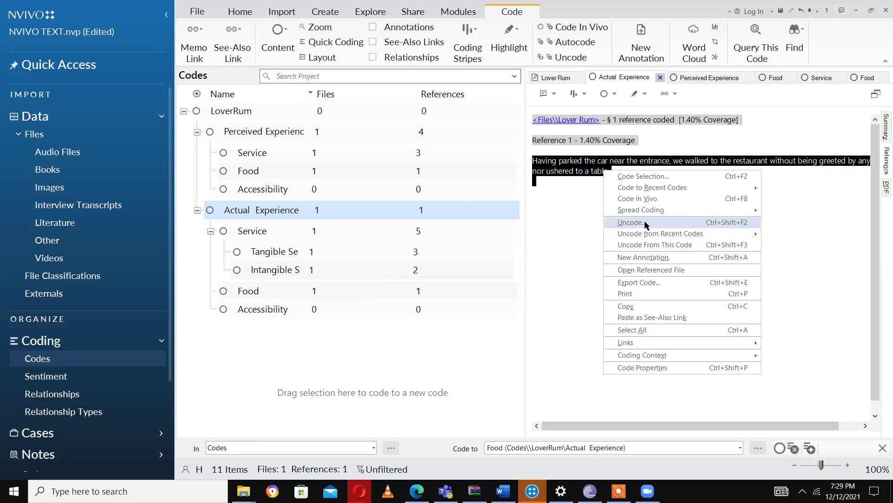
click(650, 245)
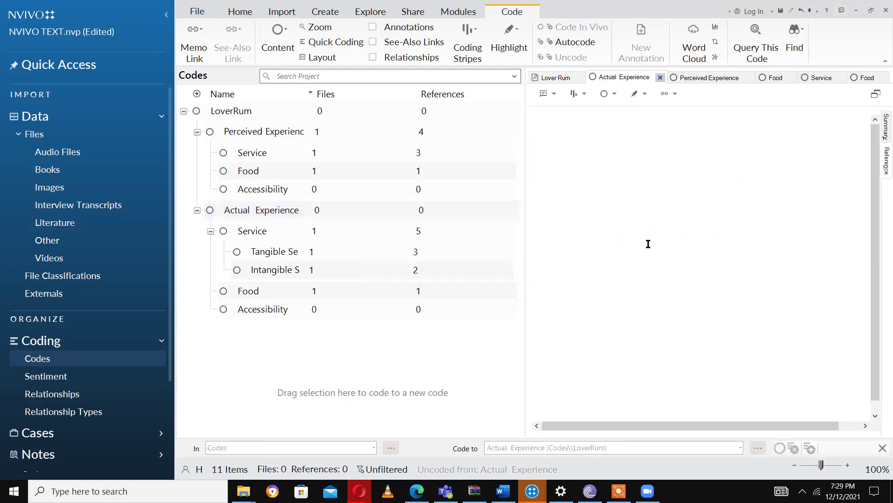
- Turn aggregation of coding from children back on for the Actual Experience code
right_click(284, 210)
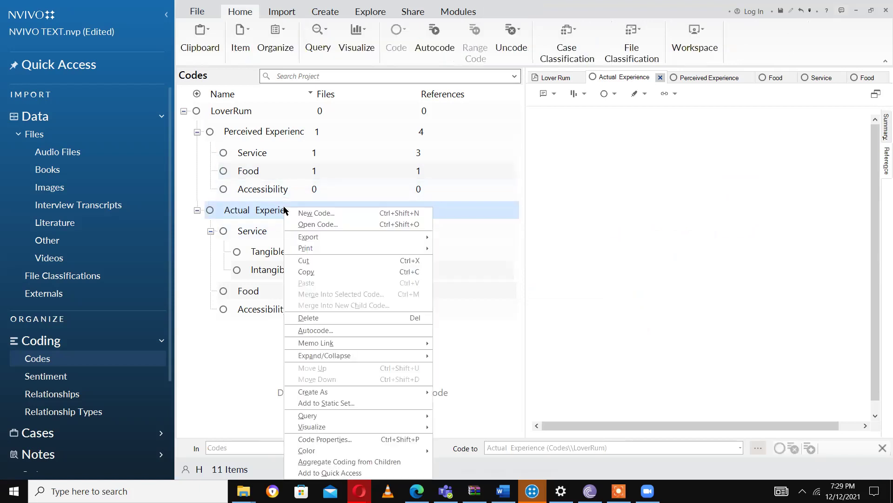
click(354, 462)
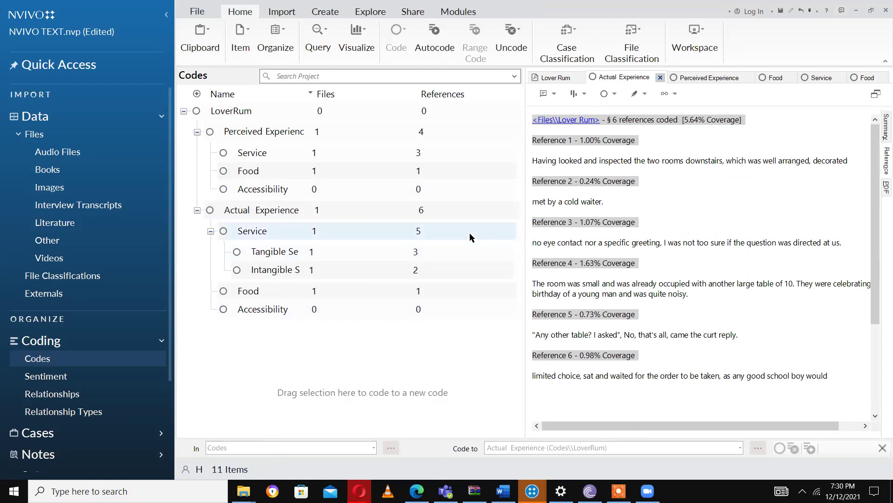
- Return to the start of the Lover Rum document and highlight all coding in its text
click(556, 79)
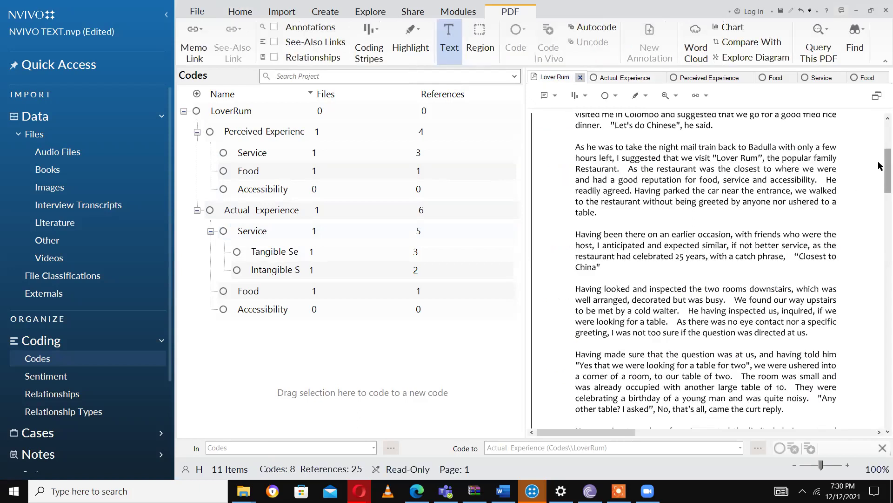
scroll(879, 144, up, 2)
scroll(879, 143, up, 1)
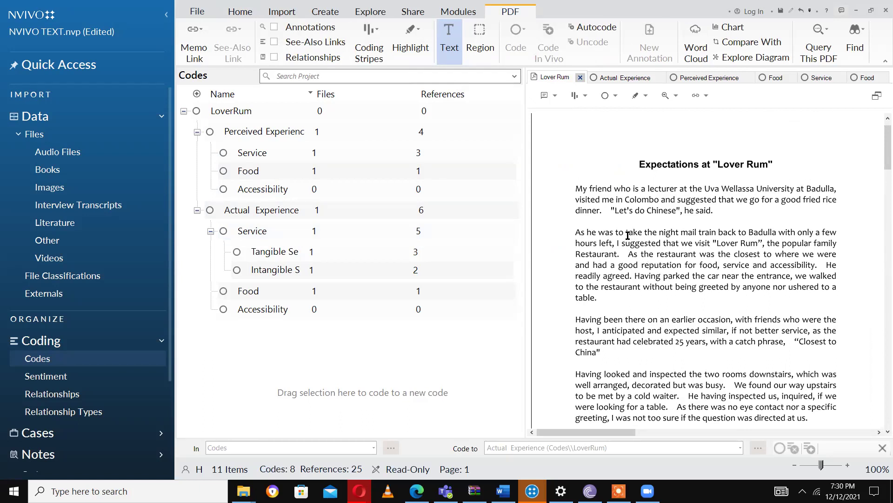
drag(634, 255, 641, 276)
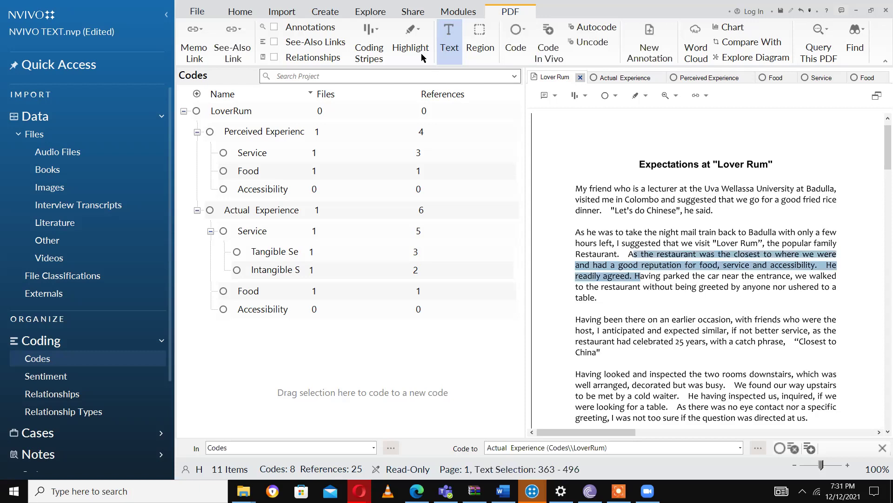
click(610, 269)
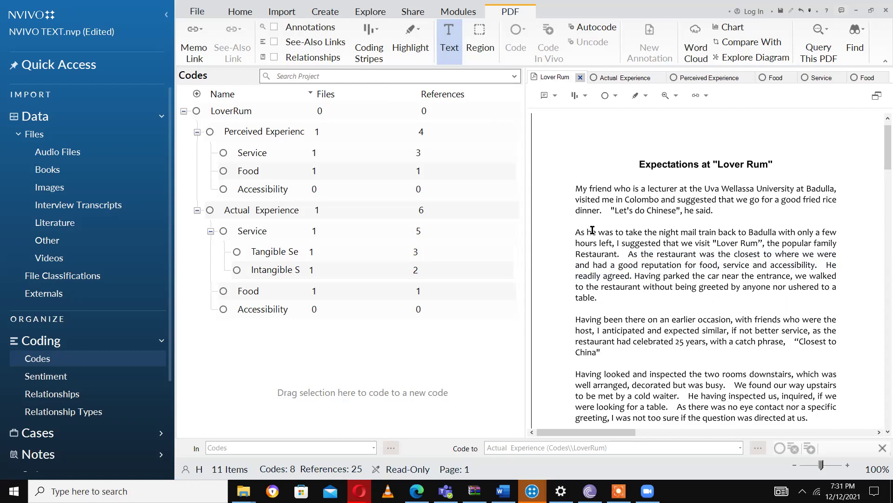
click(406, 49)
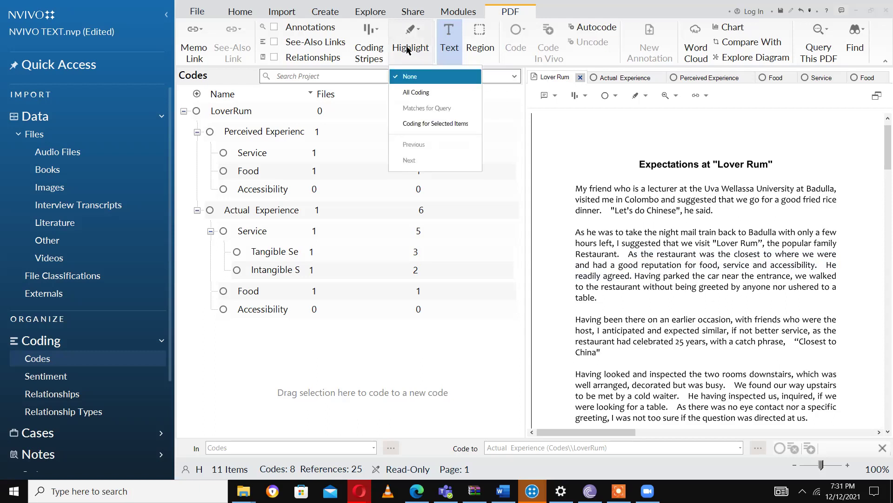
click(427, 93)
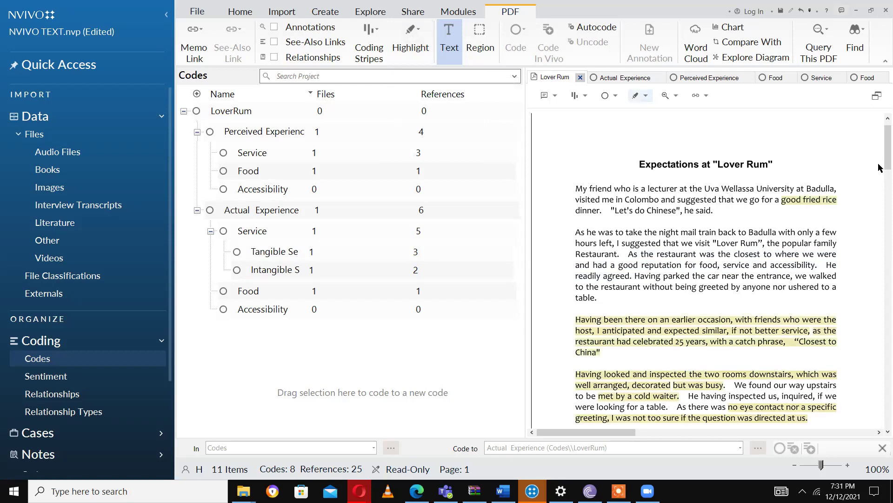
- Read through the Lover Rum document to examine which passages are highlighted as coded
scroll(879, 176, down, 1)
scroll(879, 175, down, 10)
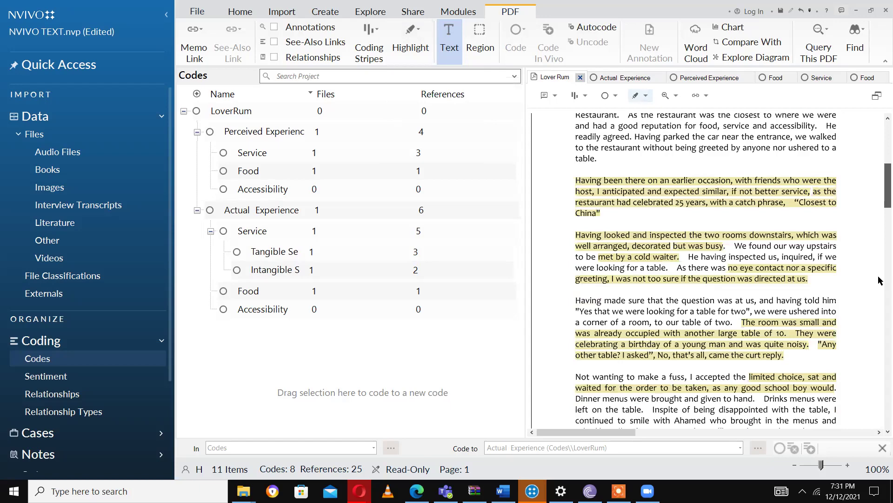
scroll(879, 388, down, 6)
scroll(877, 325, up, 11)
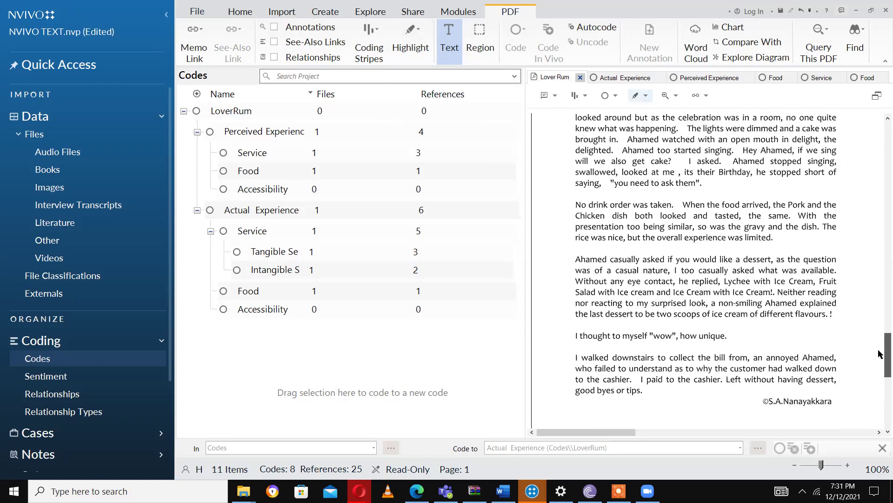
scroll(872, 232, up, 10)
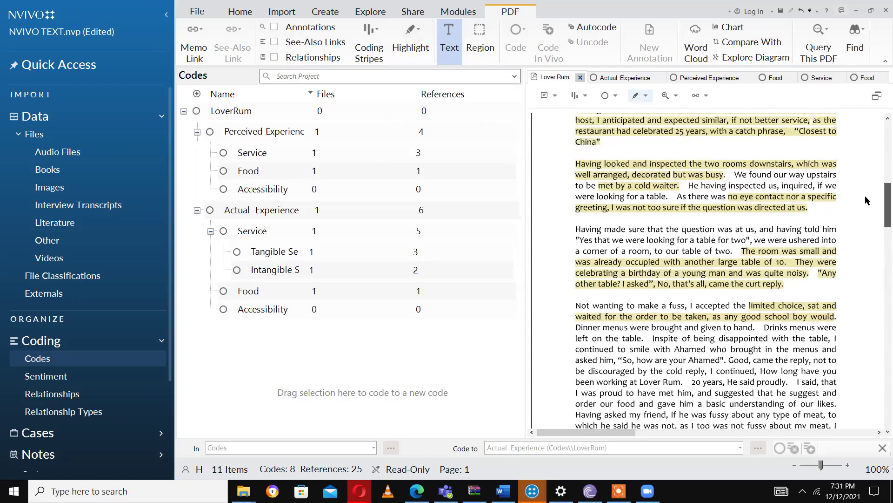
scroll(861, 170, up, 5)
scroll(862, 177, down, 4)
scroll(864, 193, down, 3)
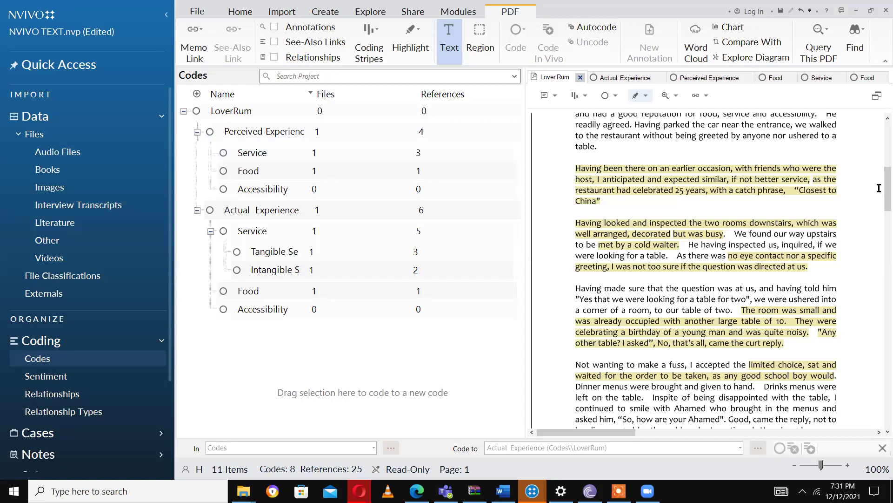
scroll(879, 165, up, 5)
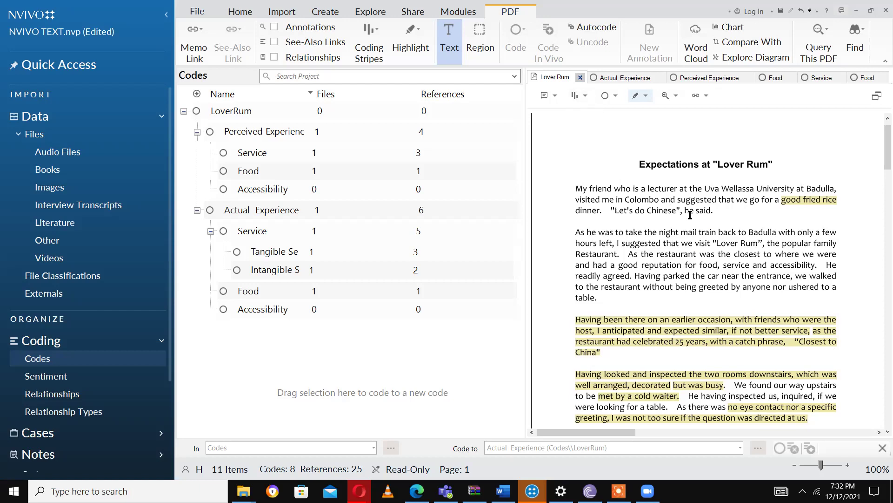
- Show the coding stripes for all codes in the Lover Rum document
right_click(745, 343)
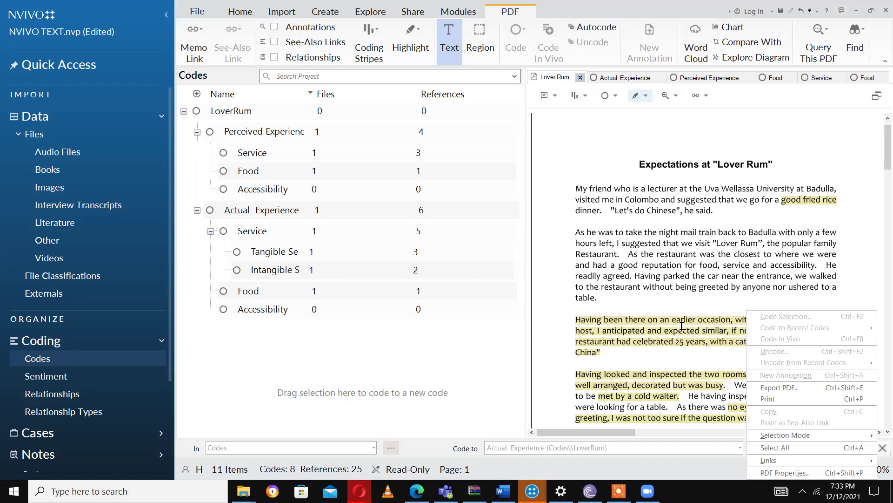
click(668, 308)
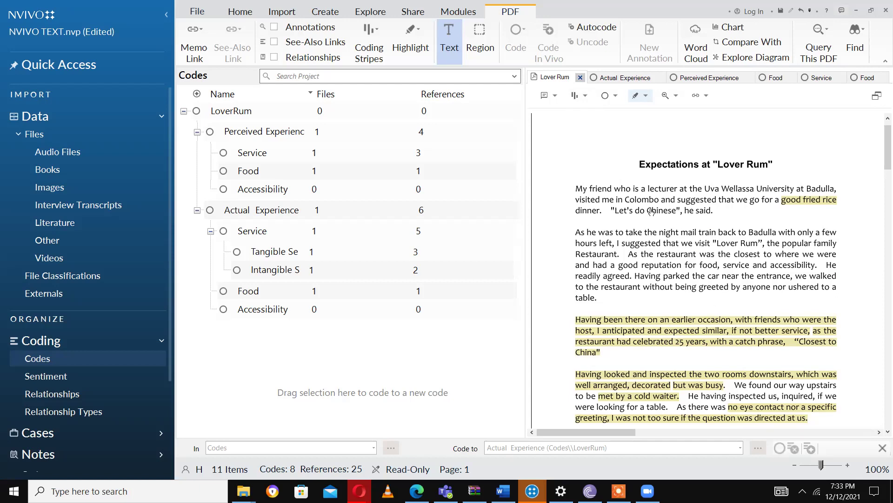
click(368, 54)
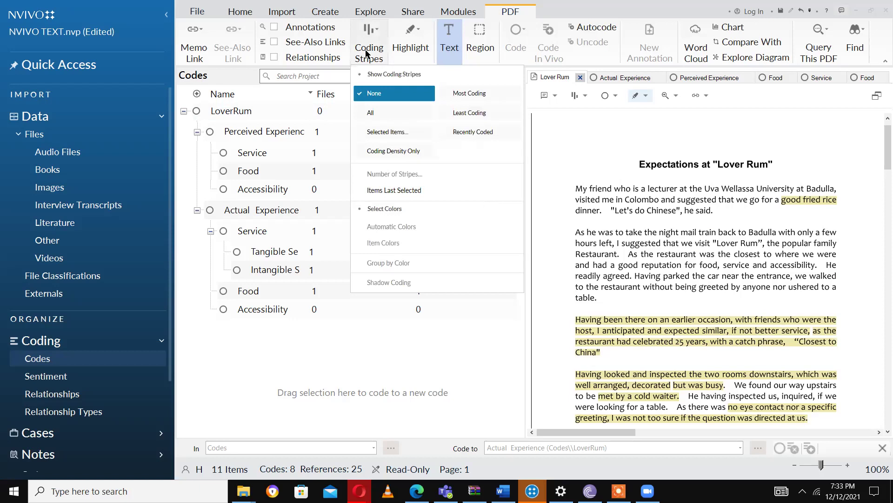
click(396, 113)
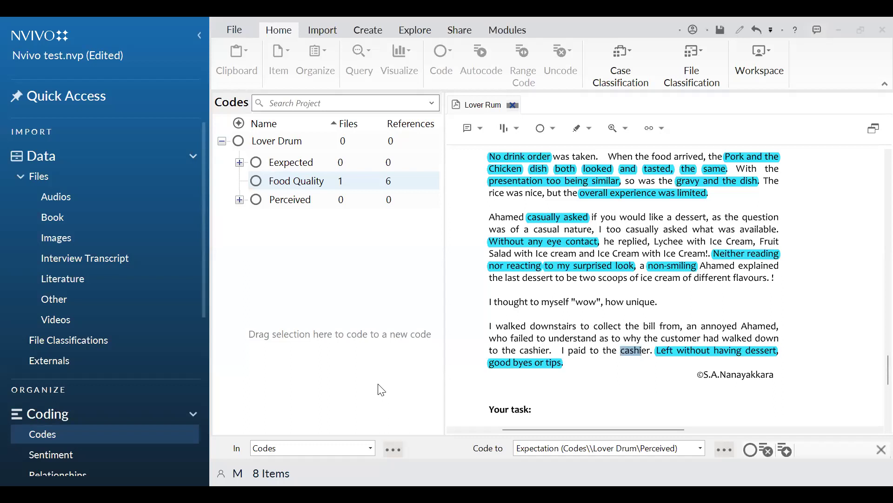
- Review the coloured passages from the document's beginning and expand the Eexpected and Perceived codes to list their child codes
scroll(542, 322, up, 10)
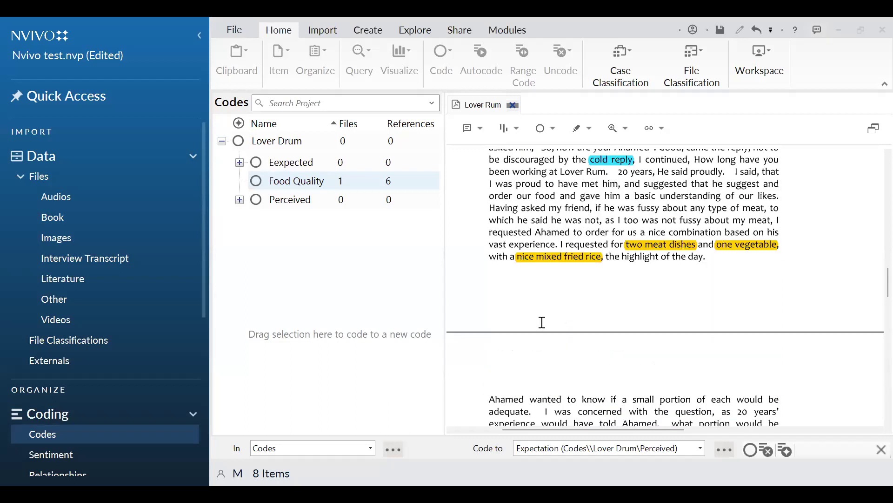
key(ctrl+Home)
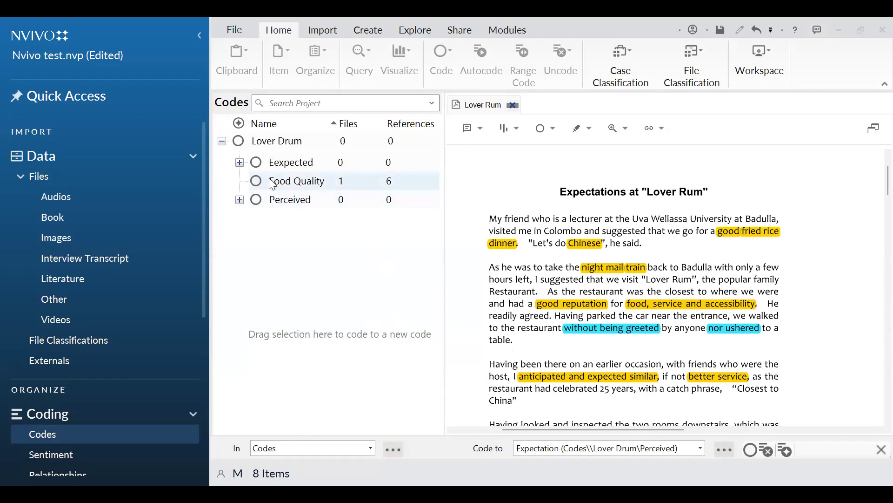
click(239, 163)
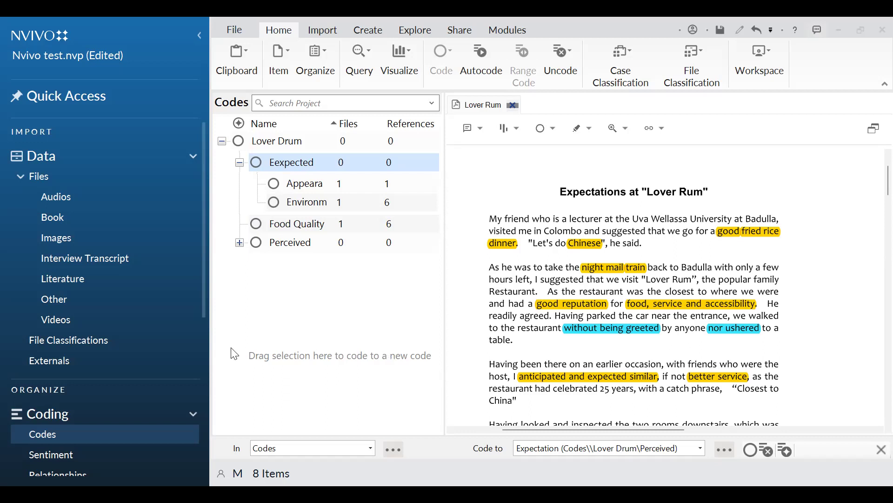
click(239, 243)
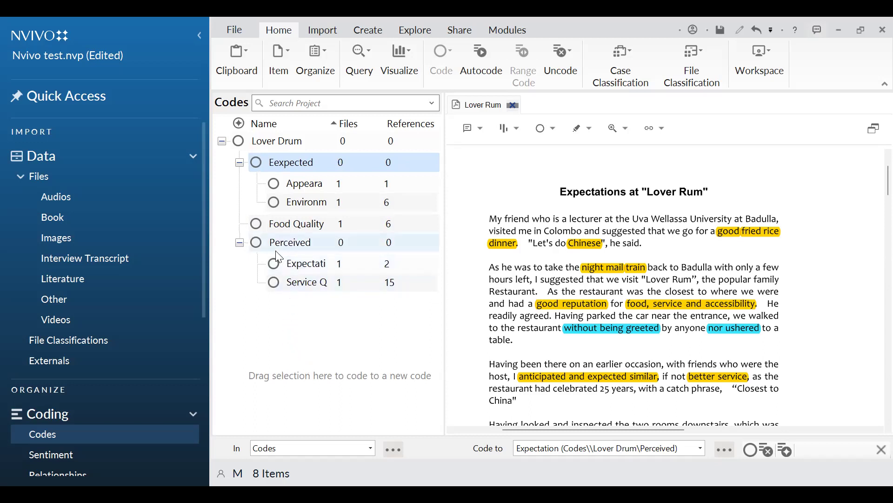
- Move the Food Quality code under the Perceived code as a child code
click(400, 228)
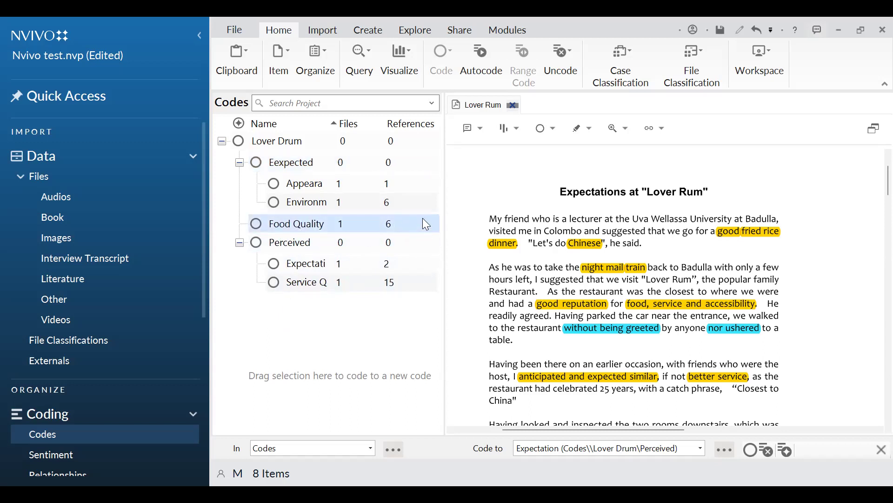
drag(430, 233, 305, 245)
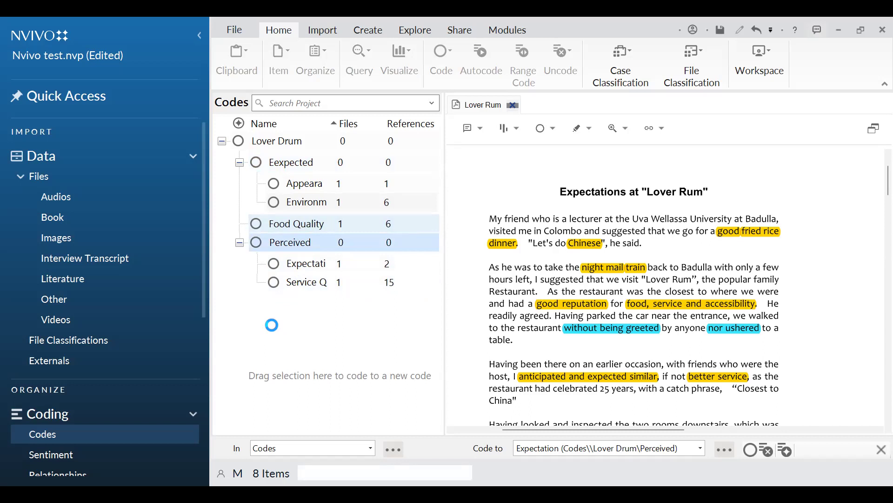
key(alt+Tab)
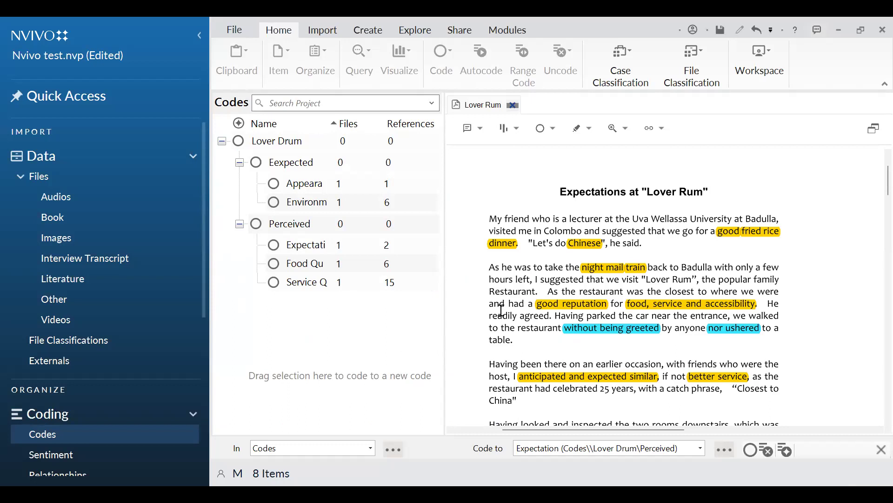
click(239, 163)
click(236, 161)
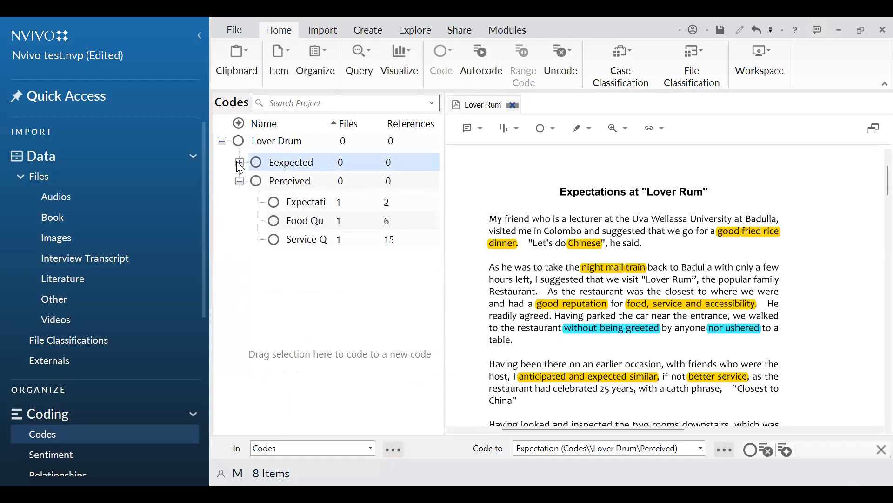
click(238, 162)
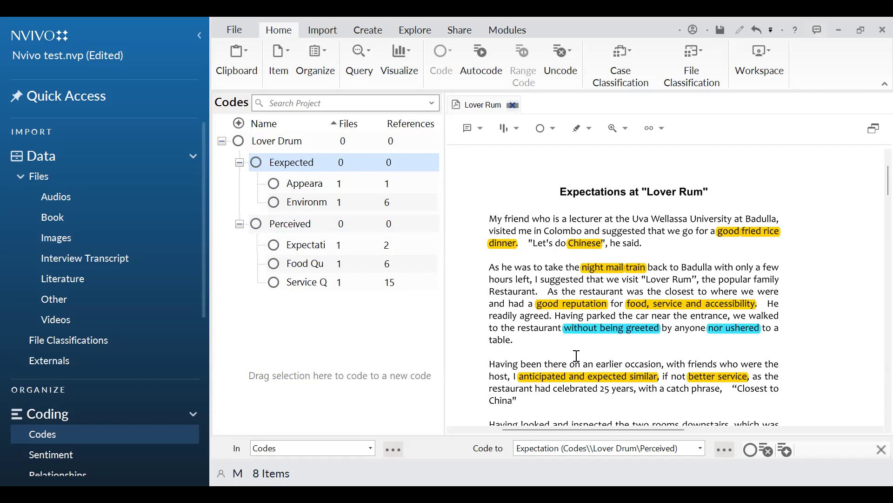
- Open the Appearance code under Eexpected to examine its coded reference and follow its link to the Lover Rum file
click(317, 185)
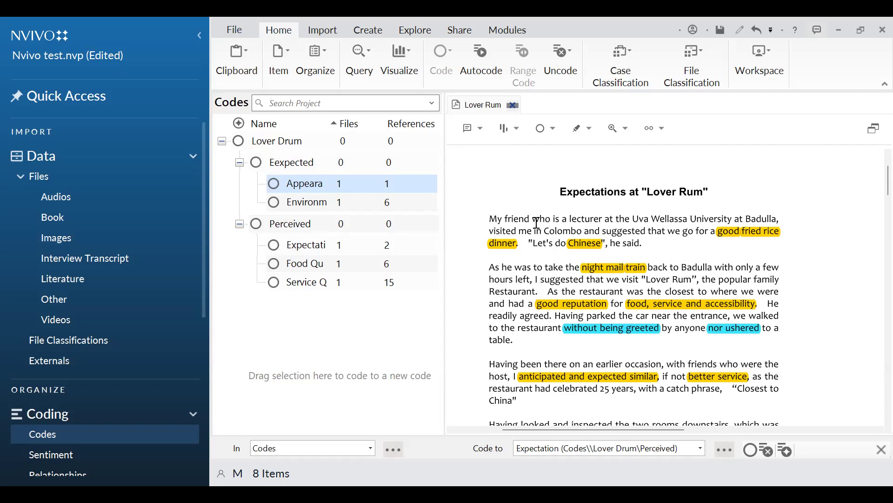
click(296, 182)
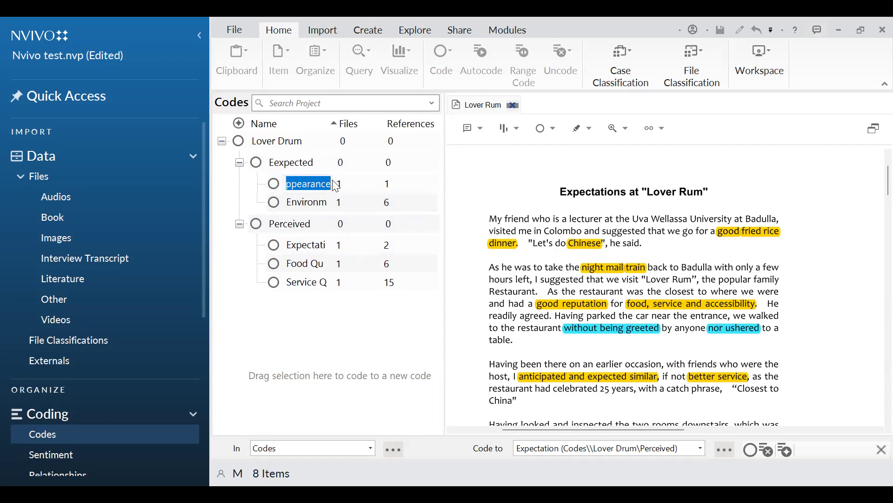
click(364, 181)
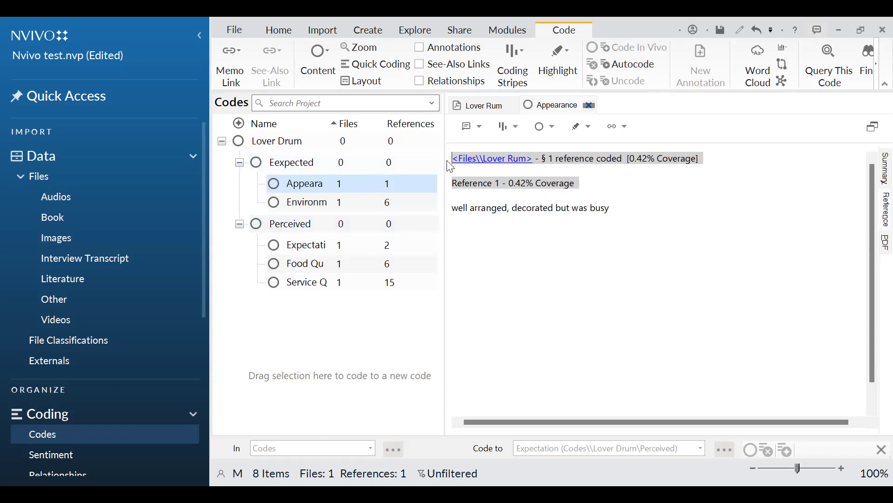
click(492, 160)
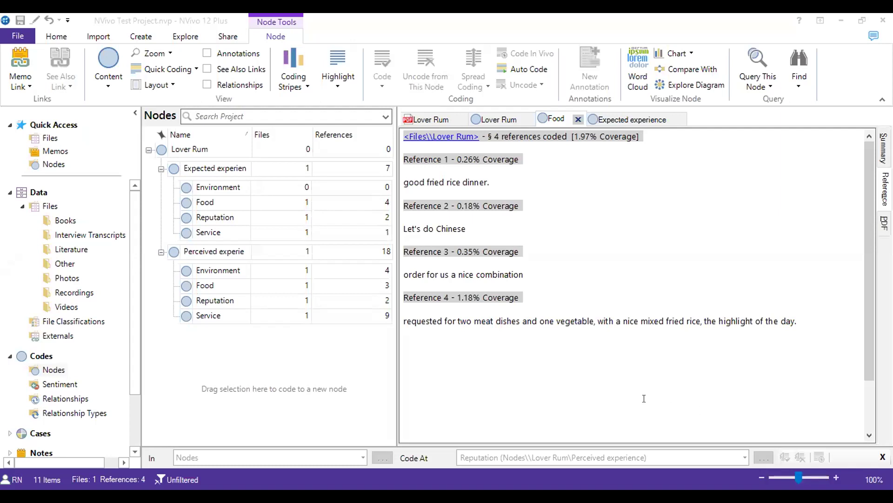
- Open the referenced source file for the "Let's do Chinese" reference in the Food node
right_click(430, 229)
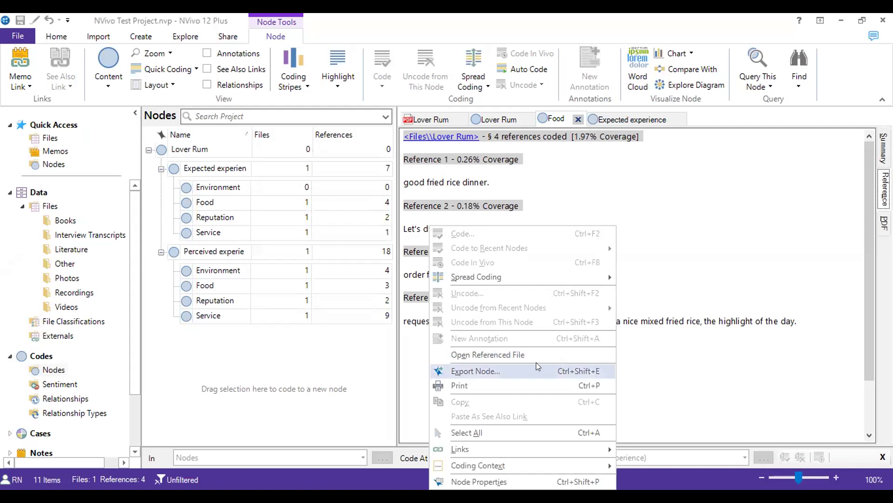
click(525, 353)
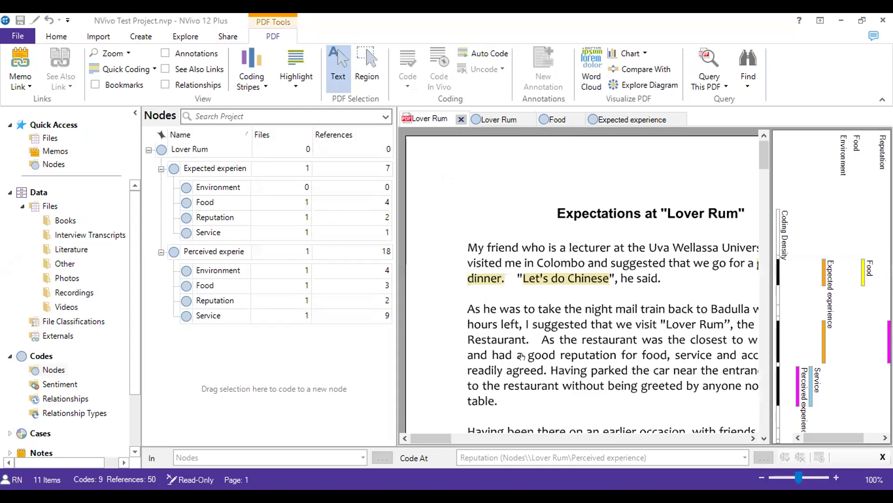
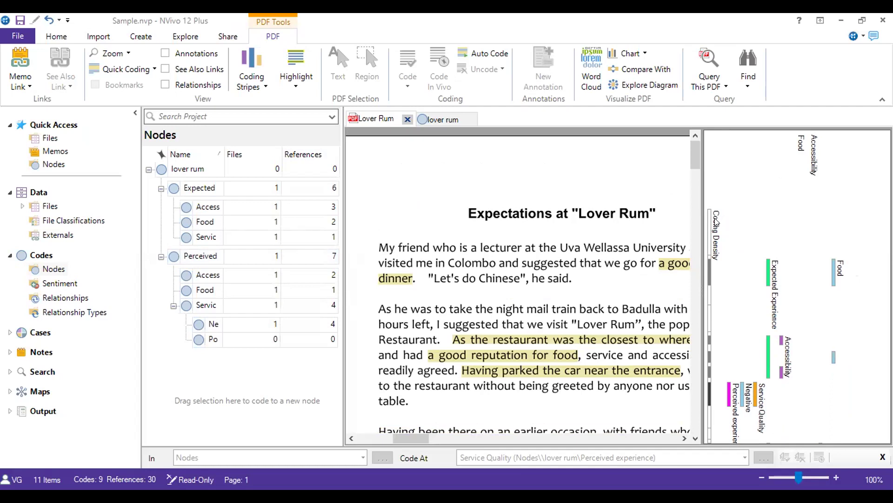
- Select the coded words "good fried rice" and widen the document view against the coding stripes so the full text lines fit
drag(658, 262, 563, 269)
drag(408, 438, 443, 437)
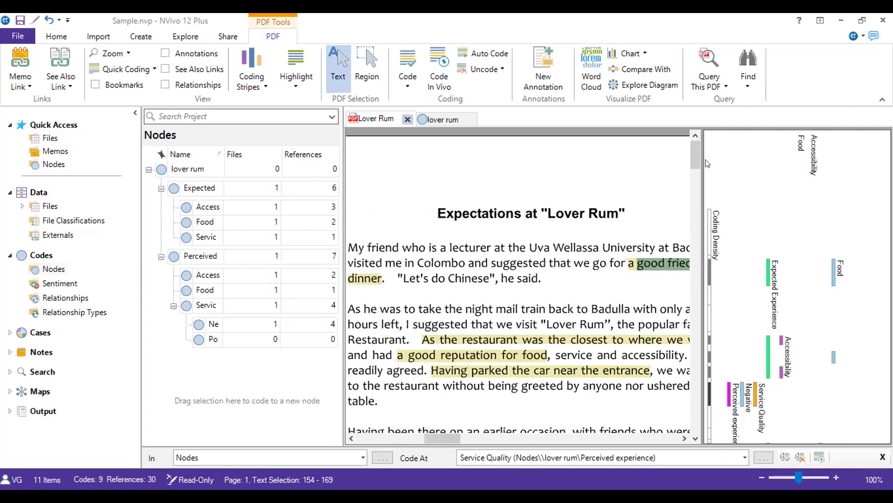
drag(713, 162, 738, 161)
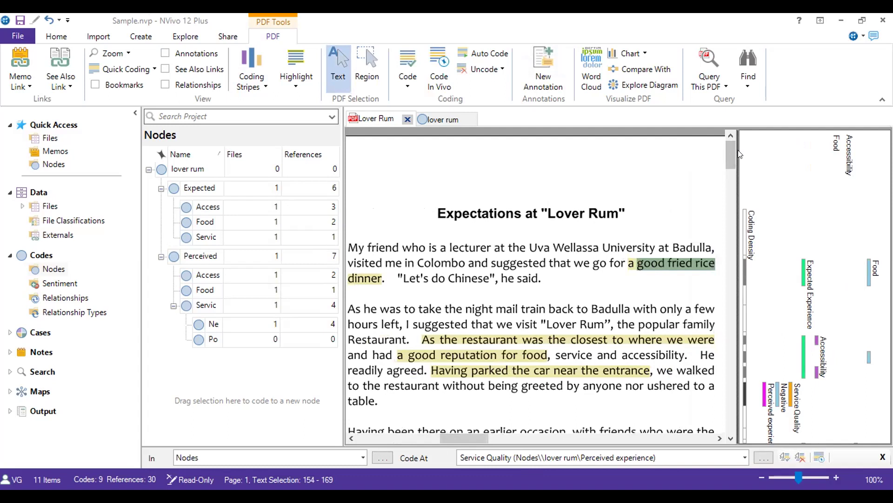
drag(737, 156, 783, 160)
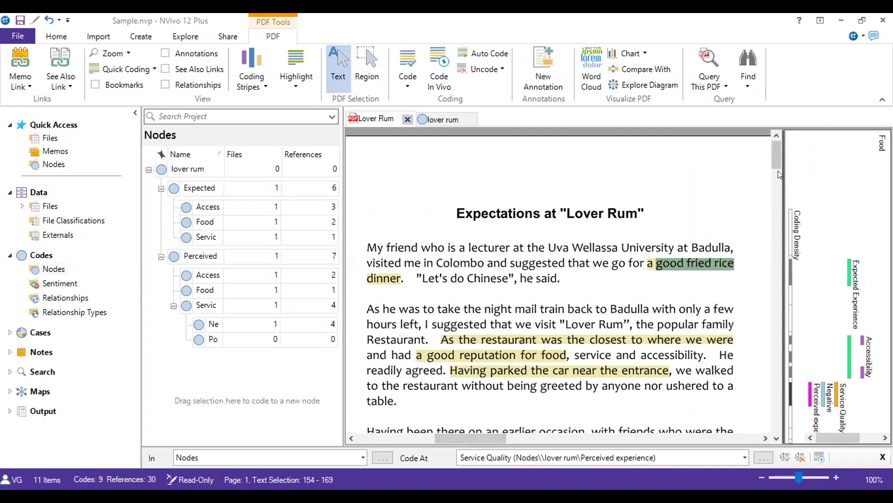
drag(783, 168, 813, 172)
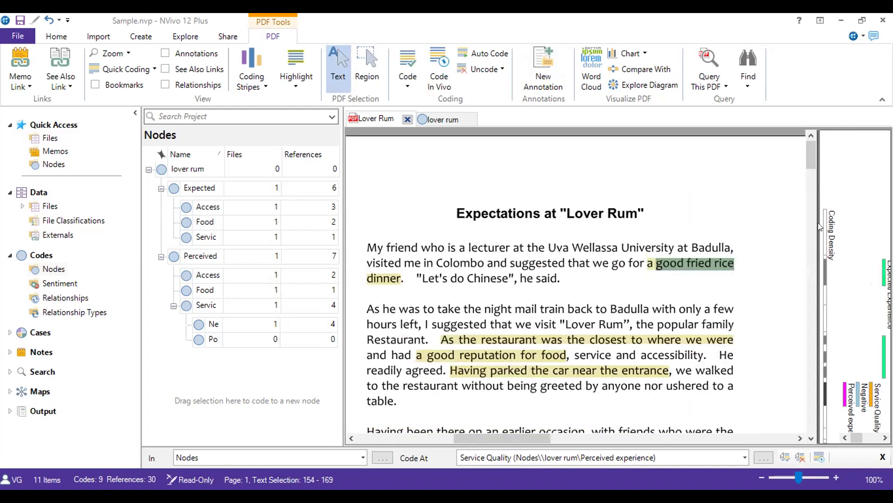
- Widen the coding stripes area, the node list and its Name column so the code names are easier to read
drag(819, 220, 767, 224)
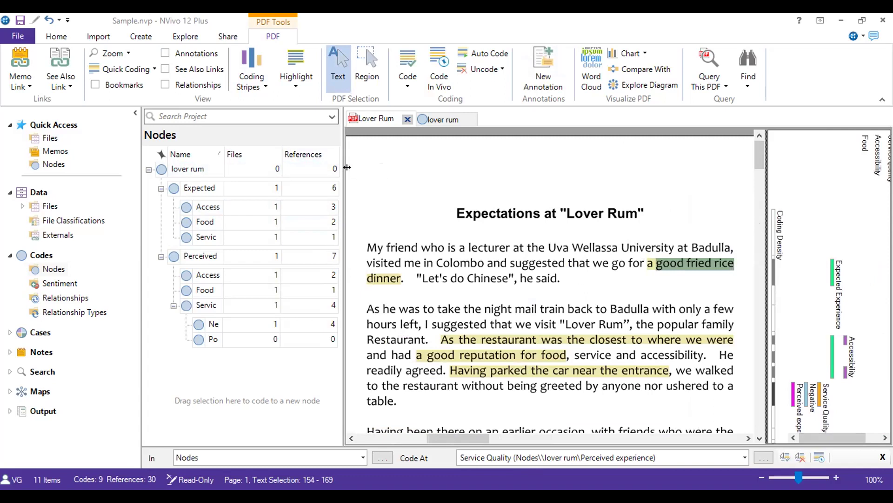
drag(347, 167, 358, 167)
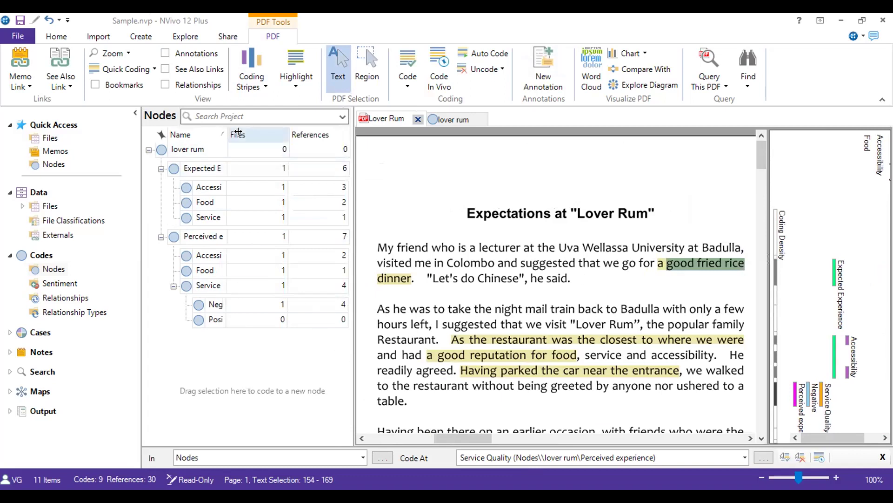
drag(238, 133, 242, 132)
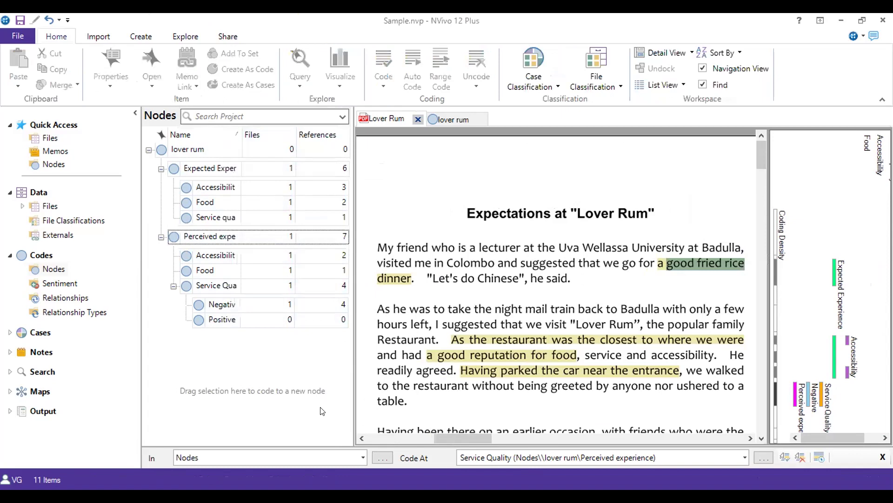
drag(445, 437, 461, 434)
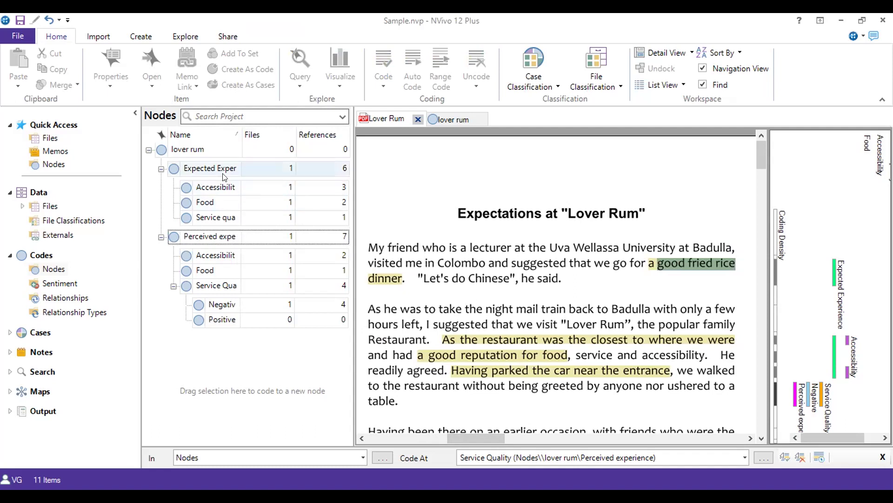
- Export the codebook as the Word file "Codebook - Sample - 12-12-2021" to the phd workshop\NVIVO\Nvivo folder and look over its node table in Word
right_click(214, 360)
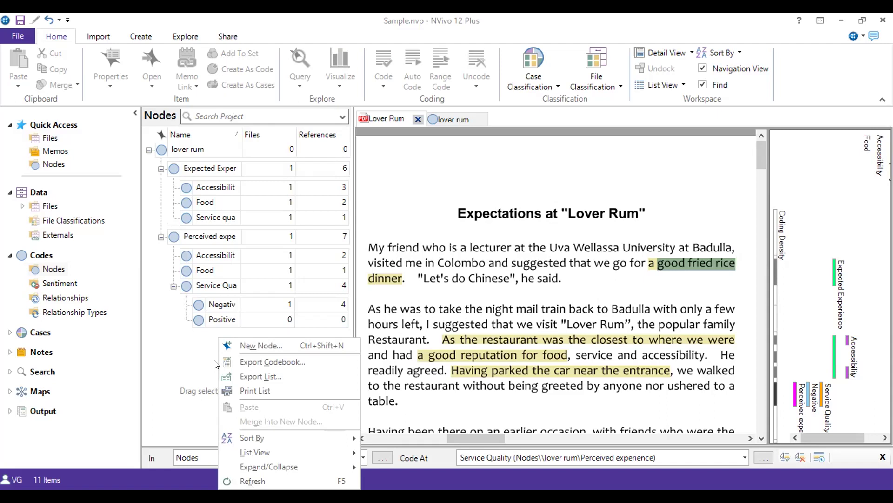
click(245, 362)
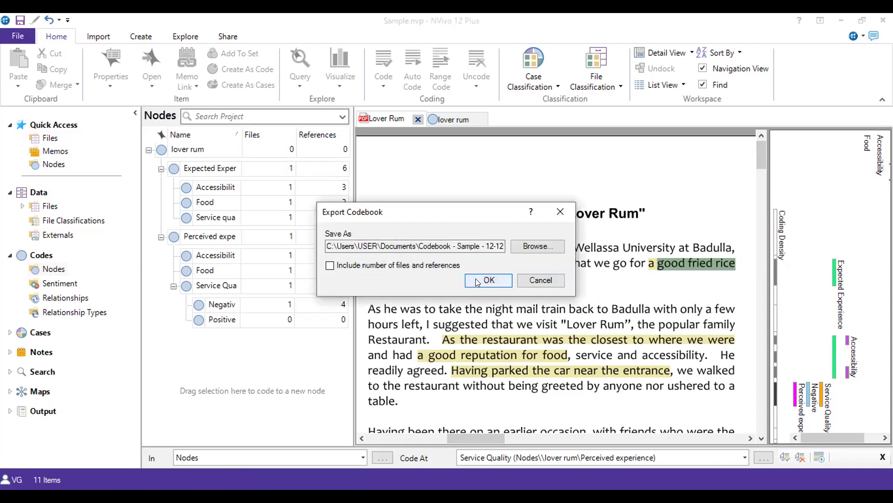
click(536, 245)
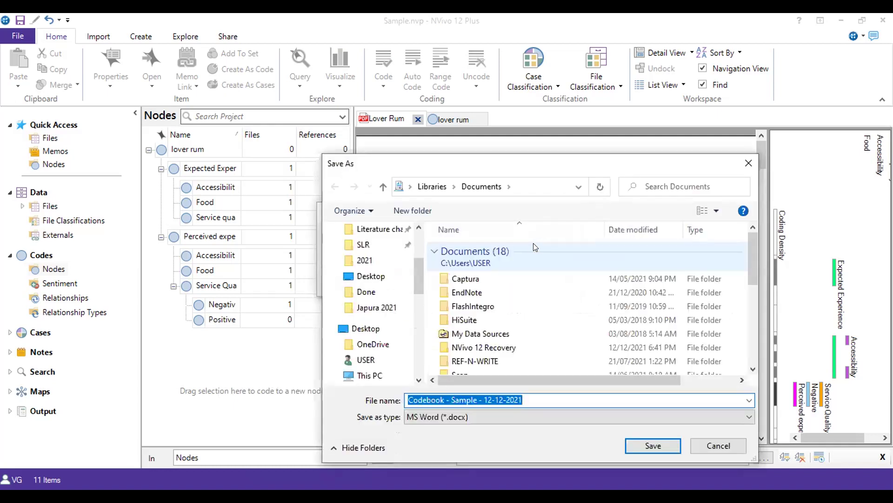
click(377, 309)
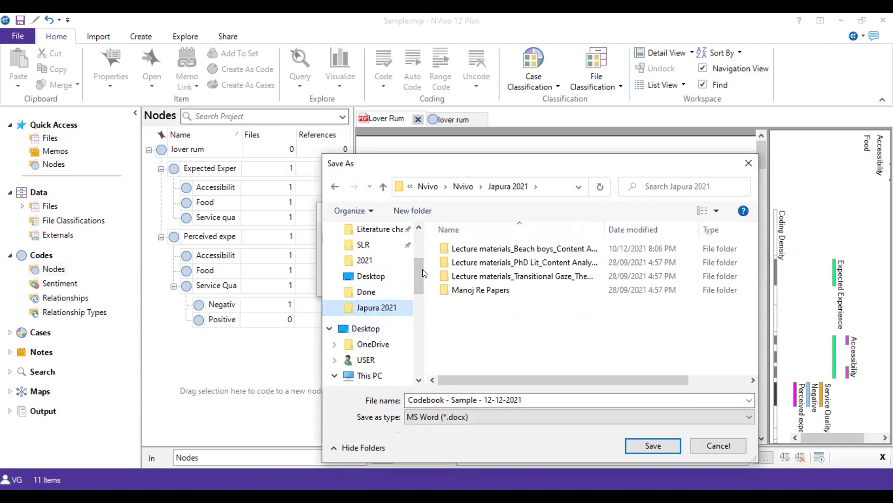
click(464, 187)
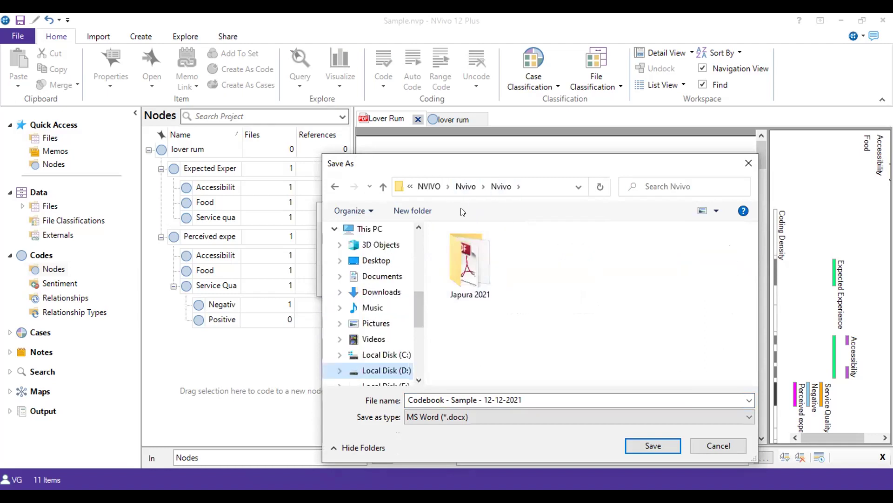
click(459, 186)
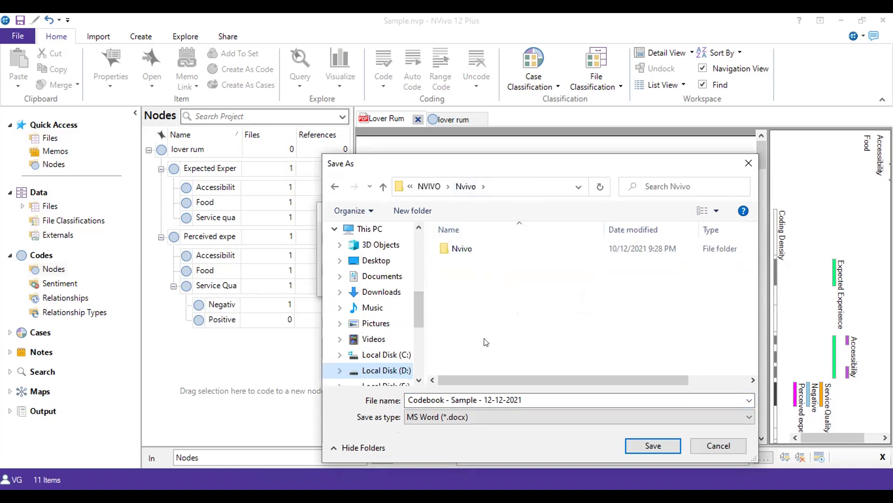
click(652, 445)
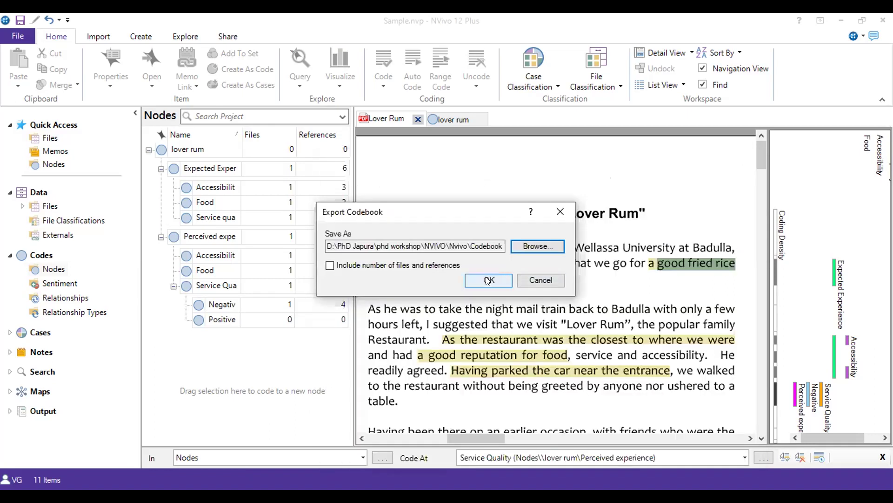
click(488, 280)
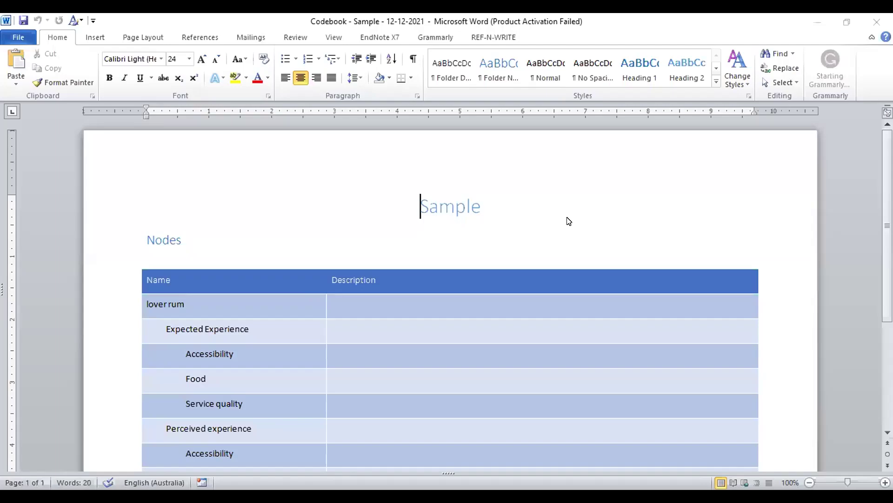
scroll(587, 223, down, 5)
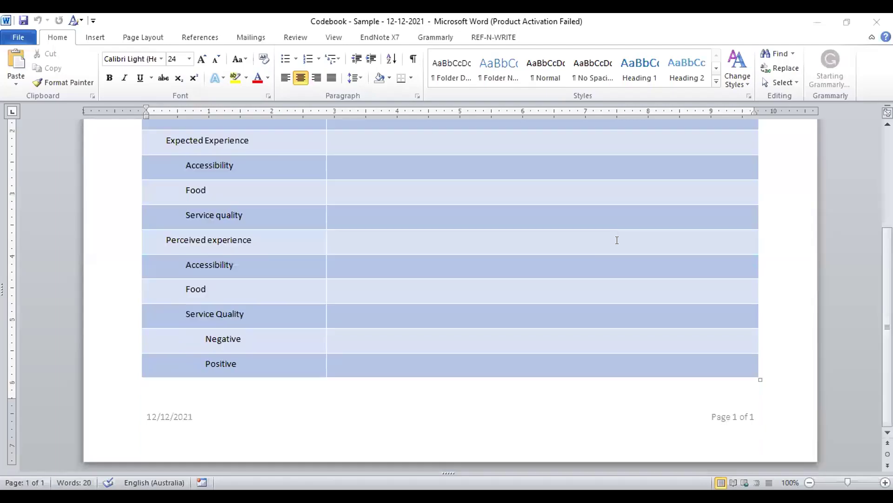
scroll(666, 272, up, 2)
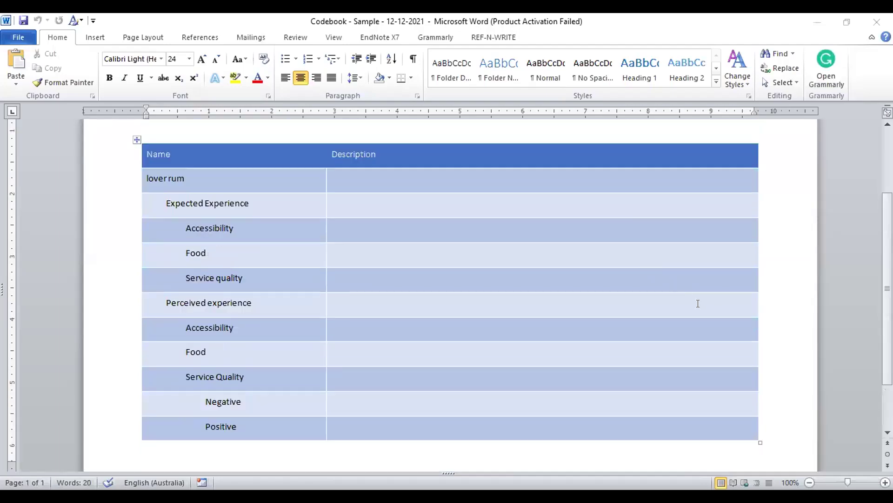
scroll(698, 304, down, 2)
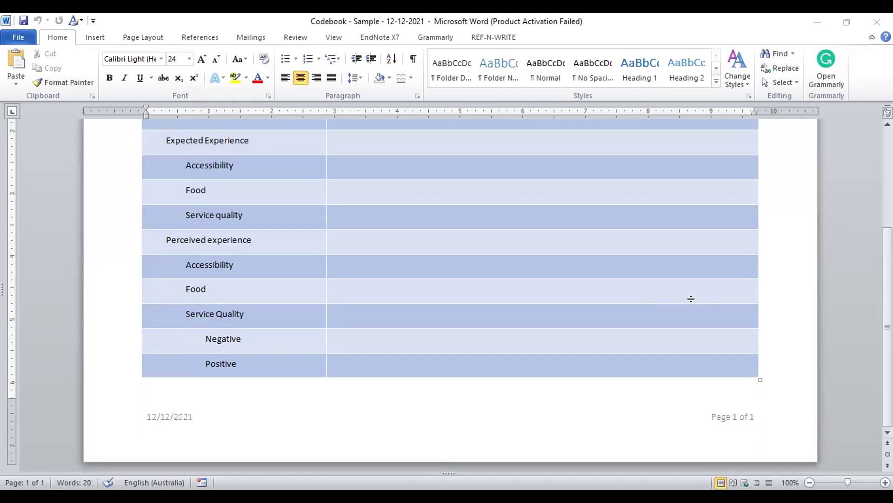
scroll(693, 301, up, 3)
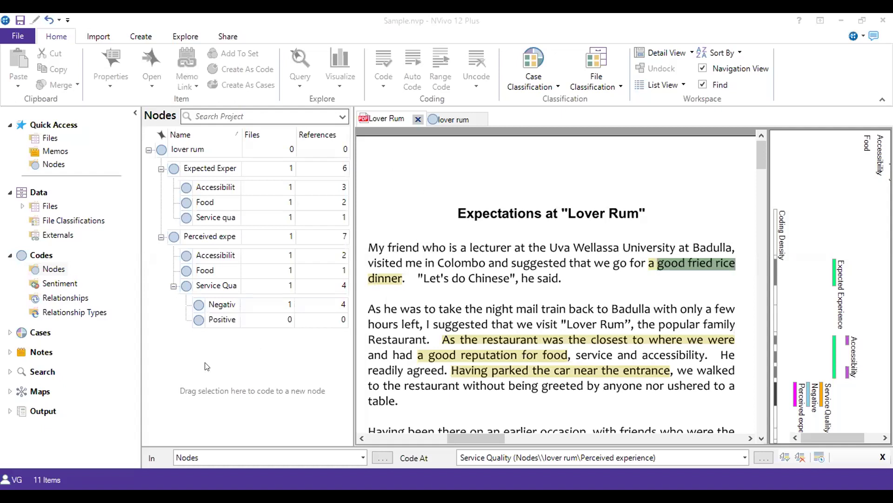
- Back in the NVivo project, export the node list as the Excel file "Nodes" to the NVIVO\Nvivo folder
right_click(227, 376)
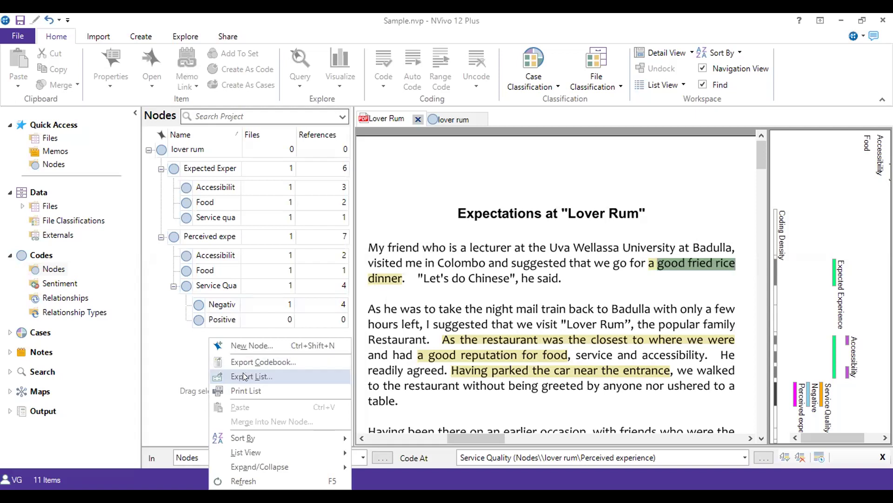
click(244, 375)
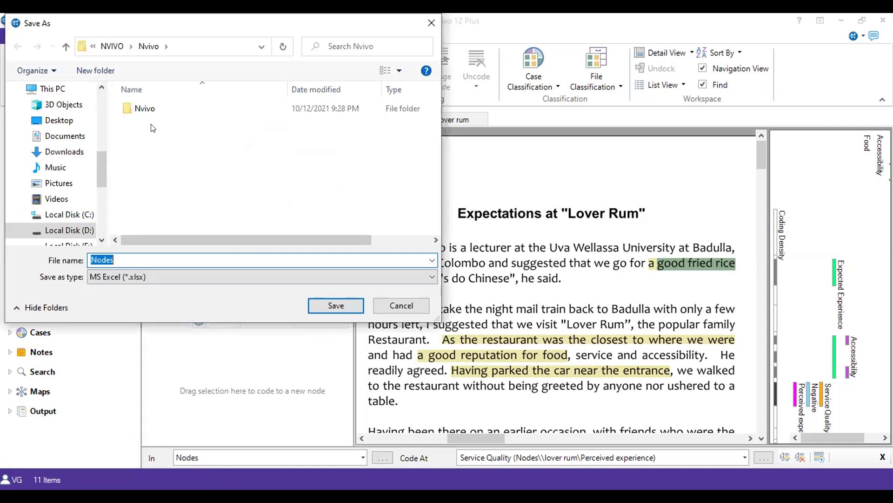
click(335, 306)
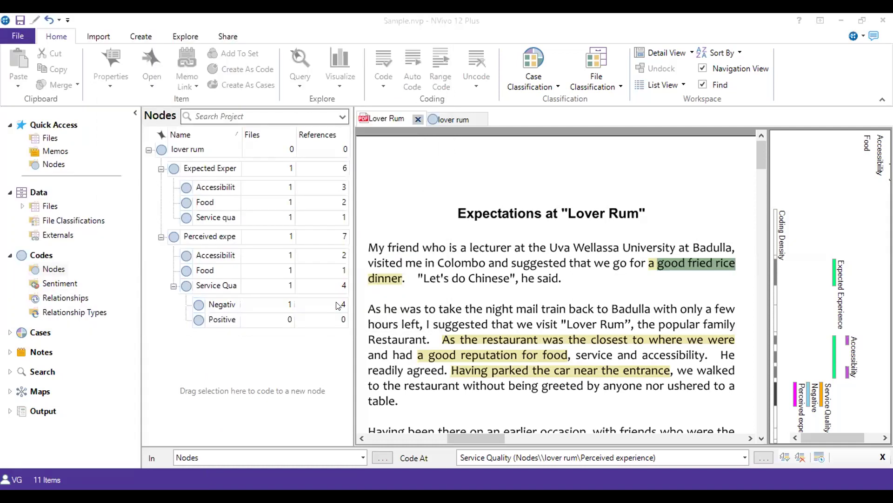
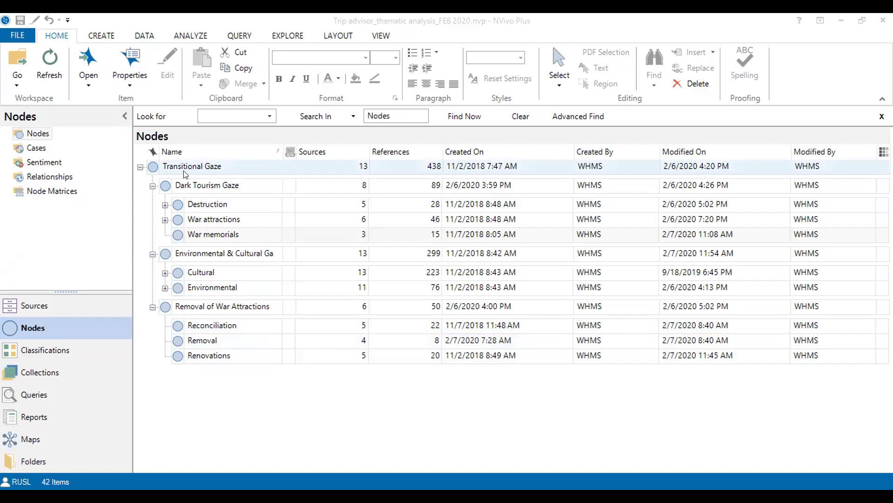
- In the Trip advisor project, collapse the three child nodes of Transitional Gaze and go through them one by one
click(185, 173)
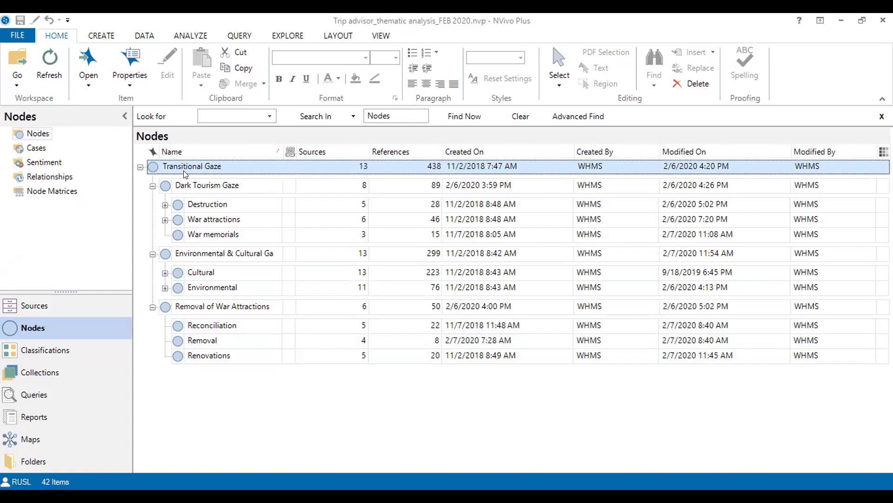
click(152, 186)
click(152, 201)
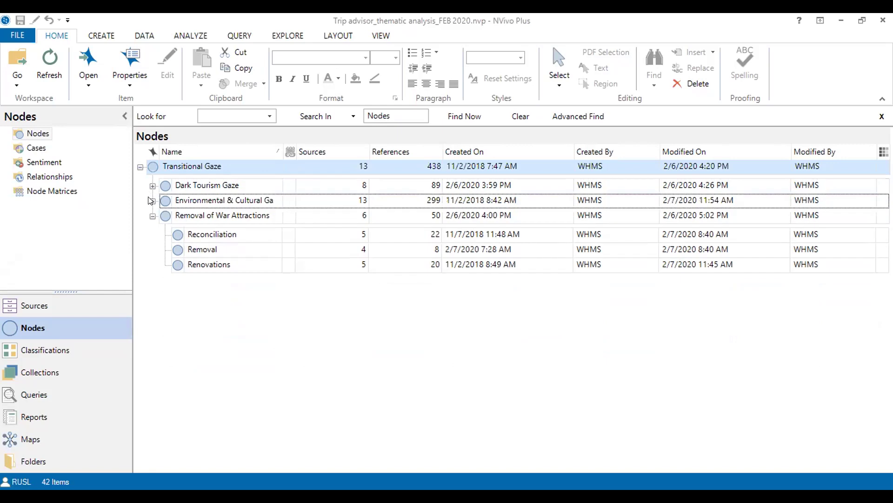
click(152, 215)
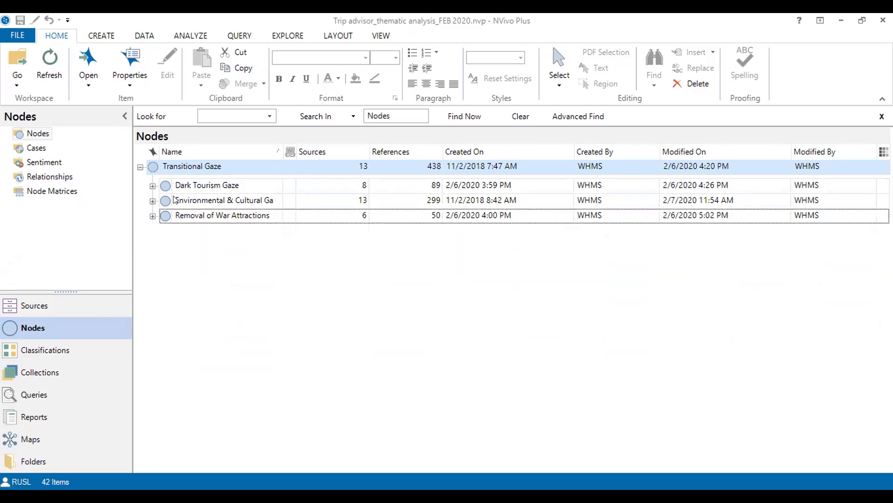
click(214, 186)
click(203, 199)
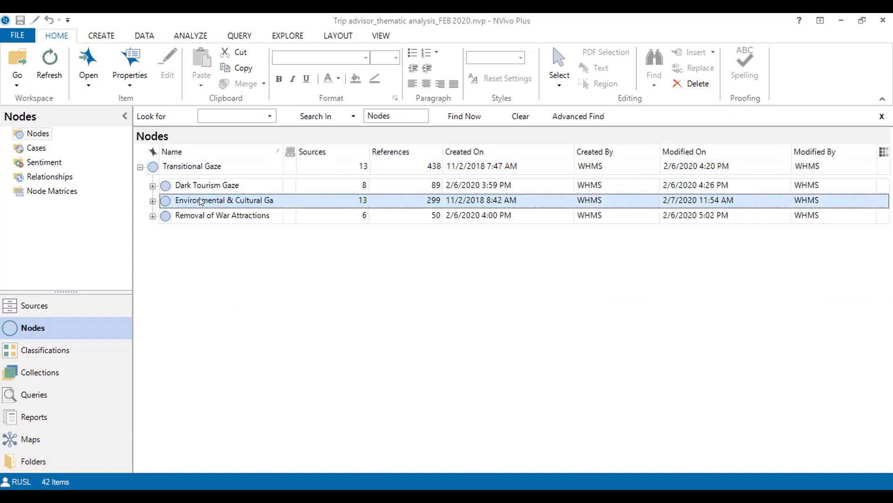
click(184, 217)
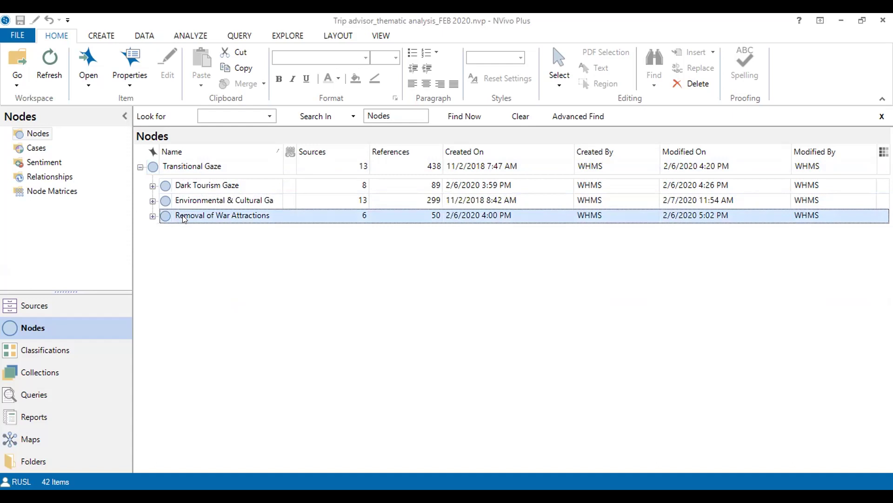
- Collapse Transitional Gaze to its top level, re-expand it and review its three main themes, ending on Dark Tourism Gaze
click(140, 167)
click(165, 168)
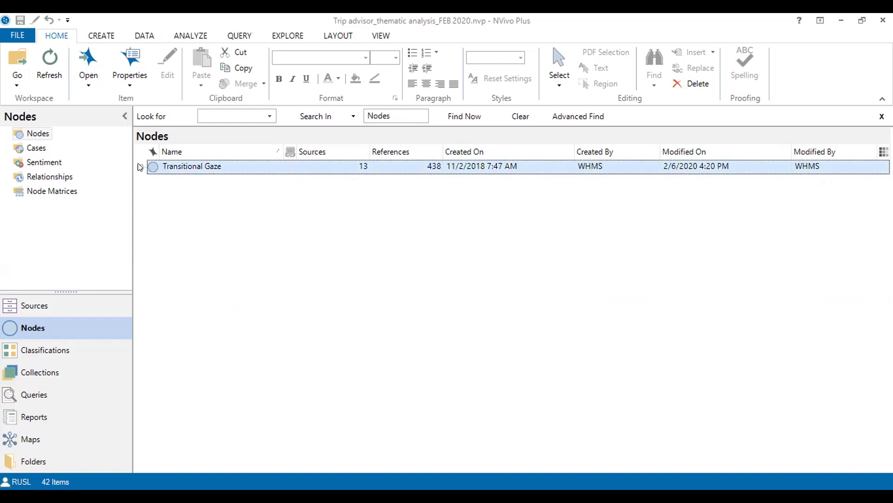
click(141, 167)
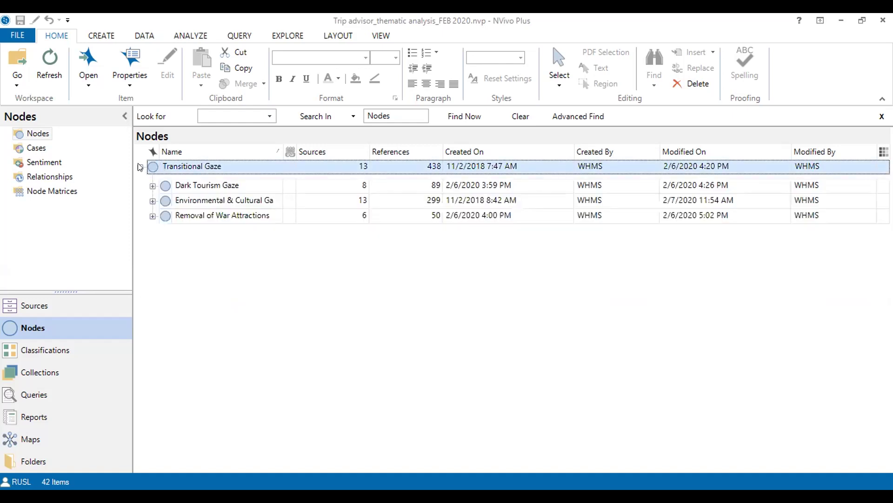
click(180, 187)
click(183, 197)
click(185, 215)
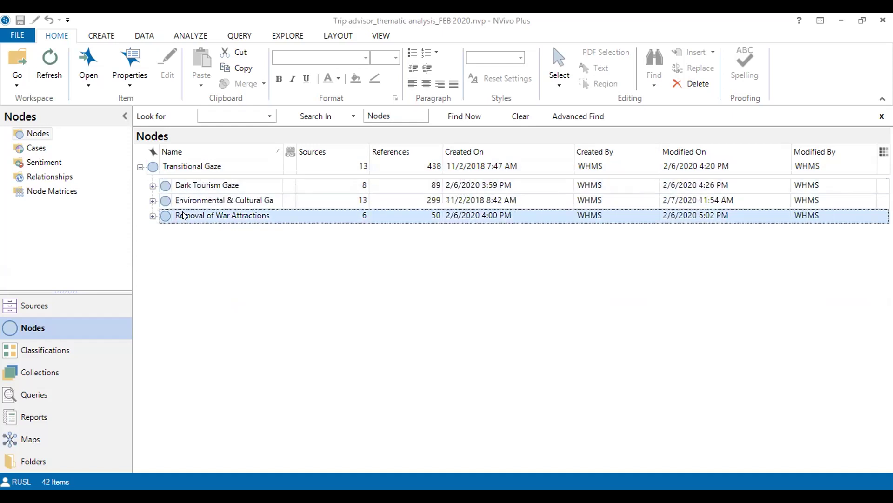
click(183, 187)
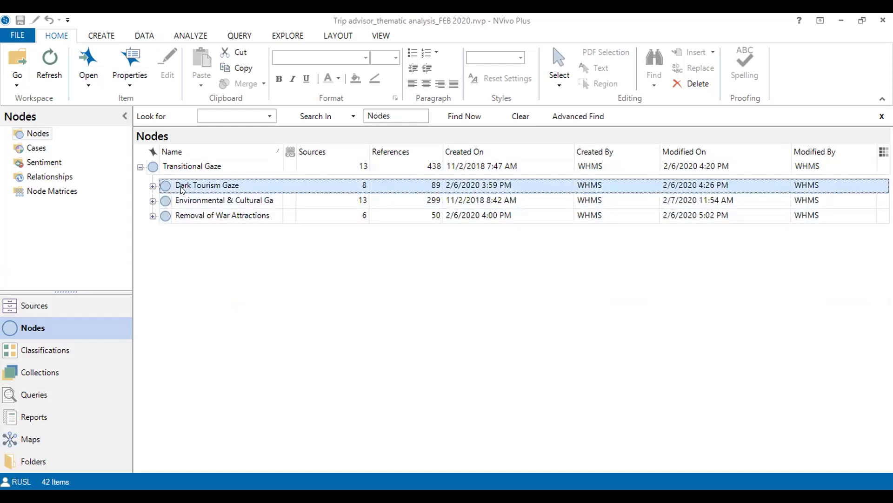
- Expand Dark Tourism Gaze and review its child nodes Destruction, War attractions and War memorials
double_click(168, 185)
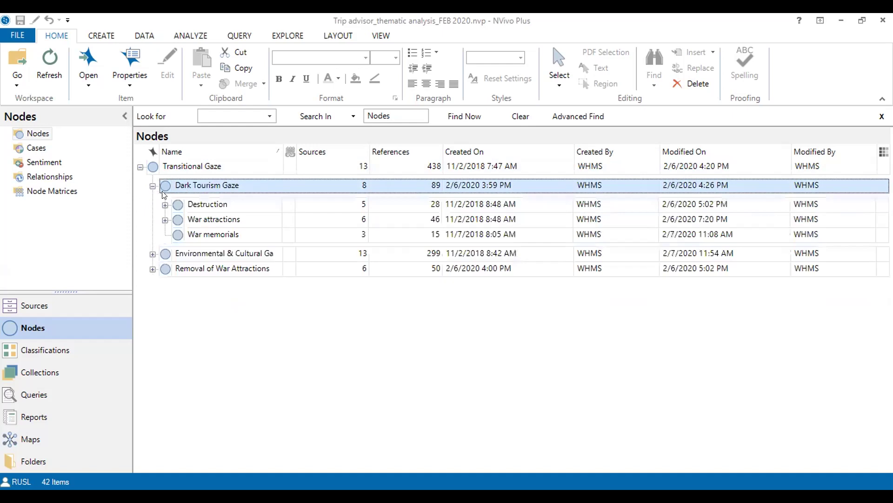
click(202, 206)
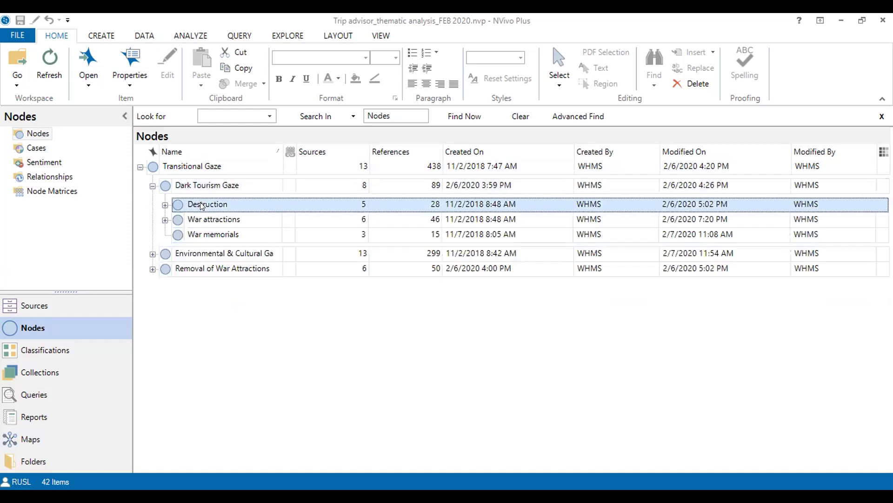
click(223, 217)
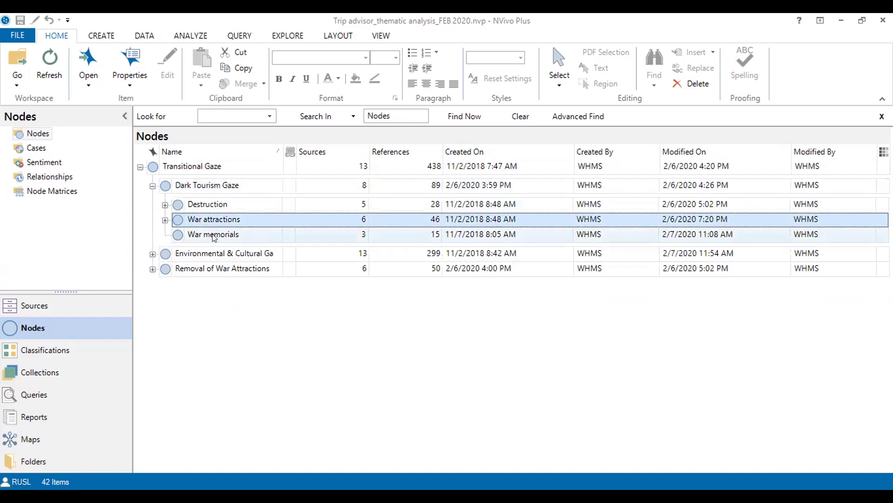
click(214, 236)
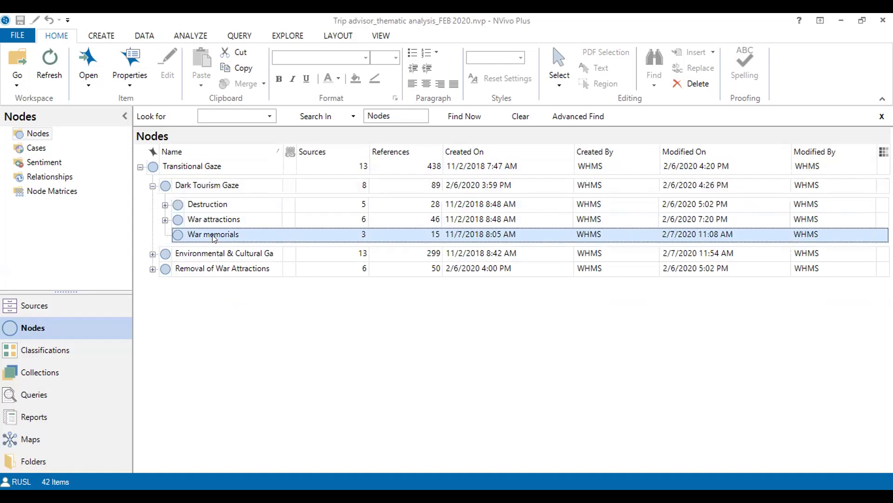
- Expand the Environmental & Cultural Gaze theme and review its child nodes Cultural and Environmental
click(153, 255)
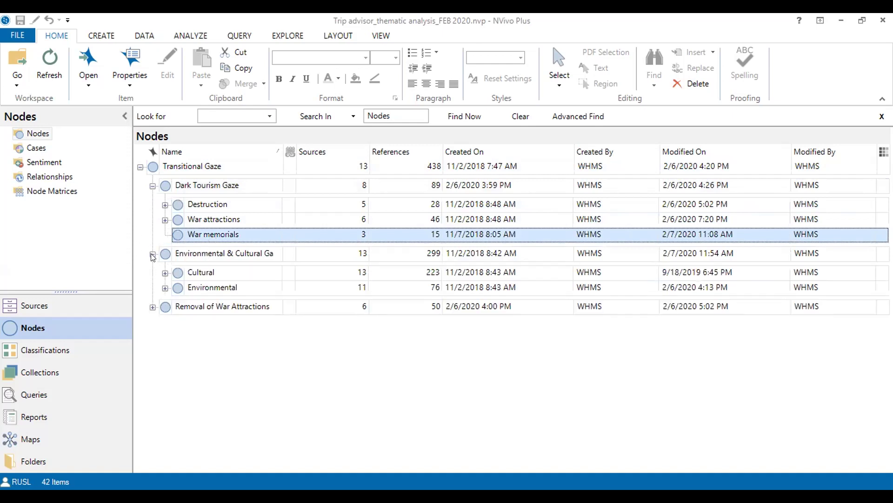
click(213, 273)
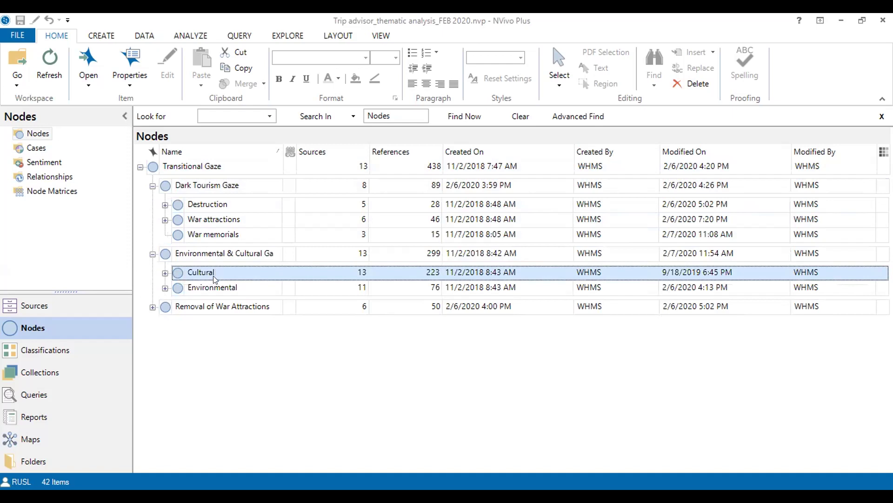
click(213, 287)
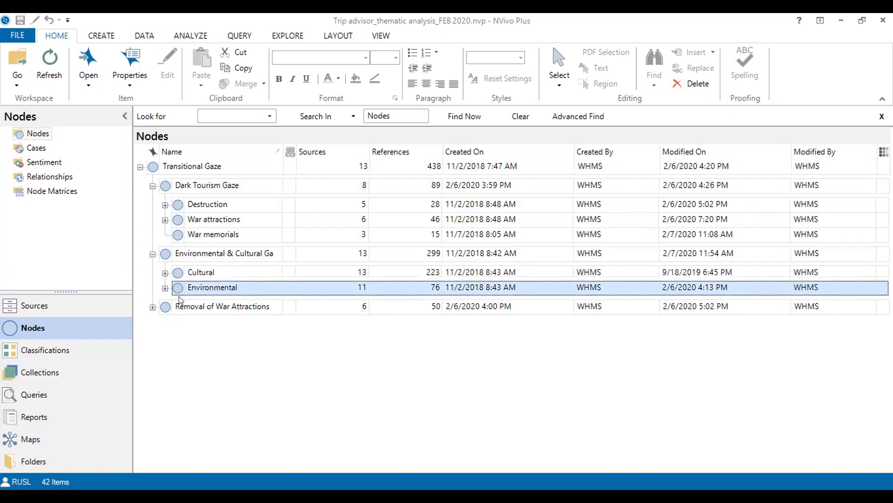
- Expand Removal of War Attractions and go through its child nodes Reconciliation, Removal and Renovations
click(153, 307)
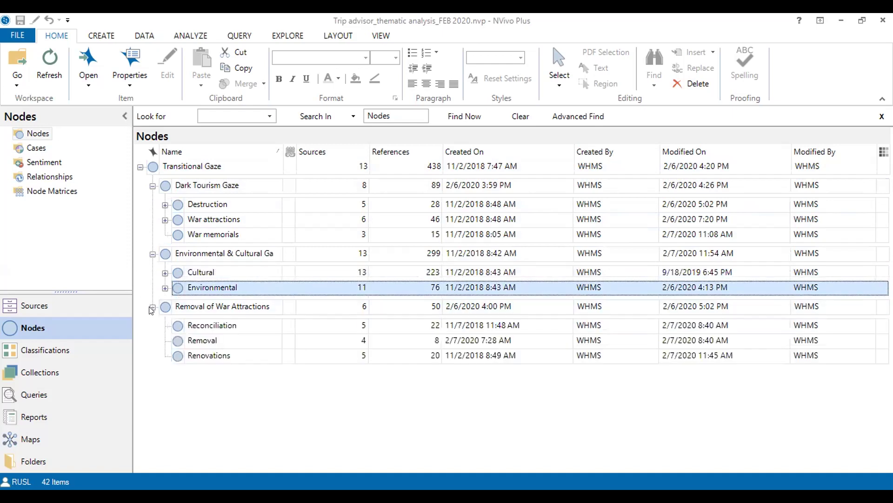
click(203, 326)
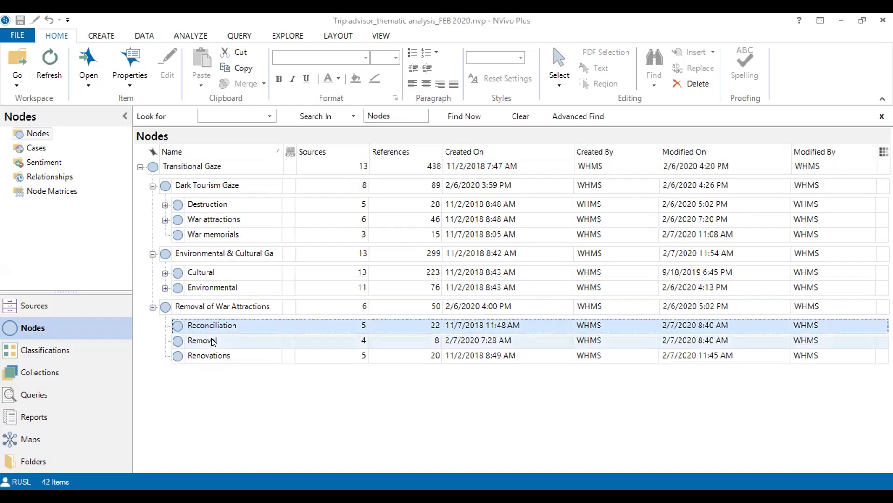
click(212, 341)
click(225, 355)
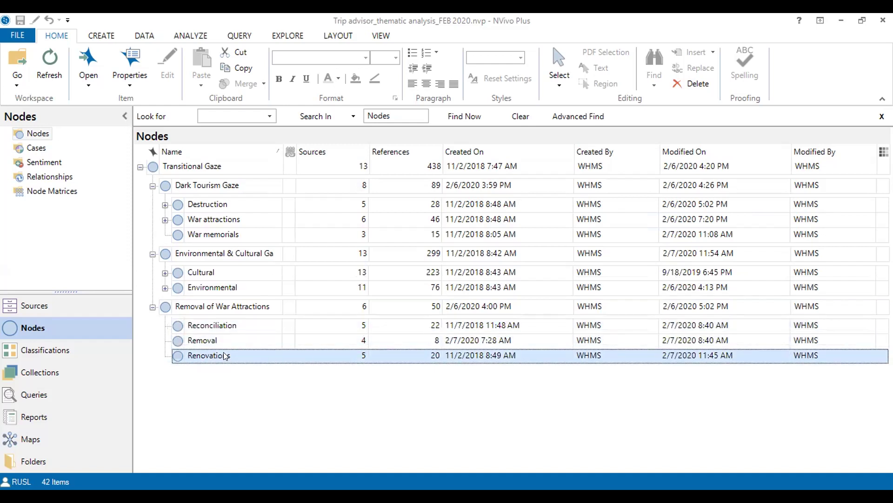
- Expand Destruction and War attractions to show their codes, and undo the accidental move of Ruins into War attractions
click(164, 206)
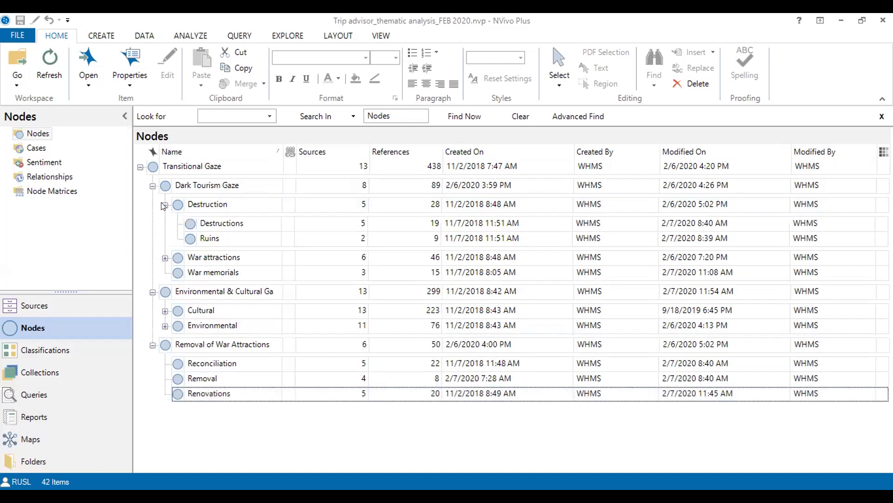
click(209, 236)
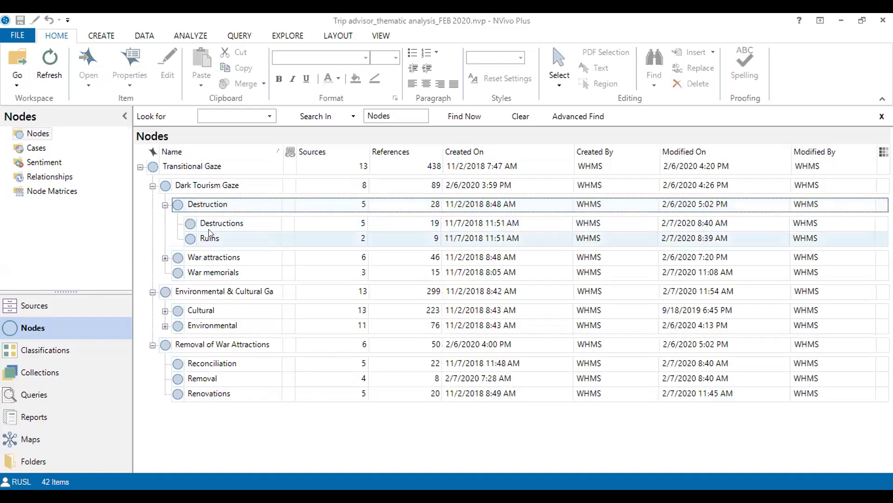
click(164, 259)
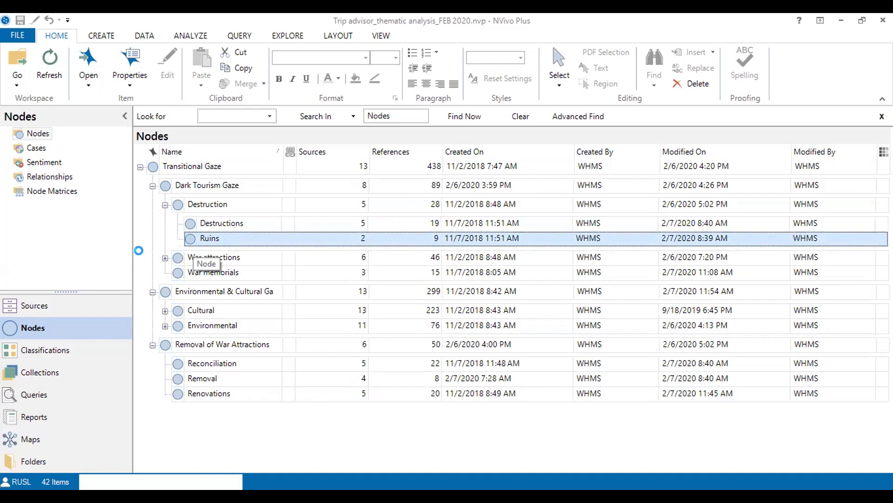
click(165, 242)
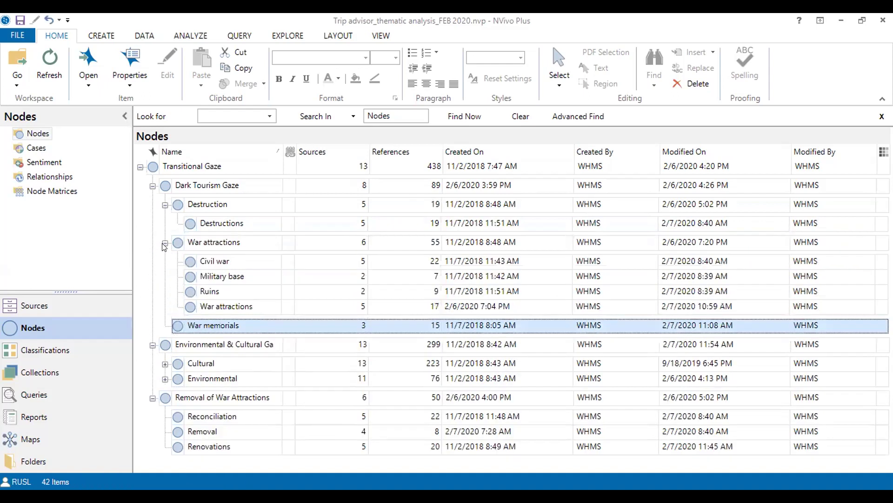
click(210, 259)
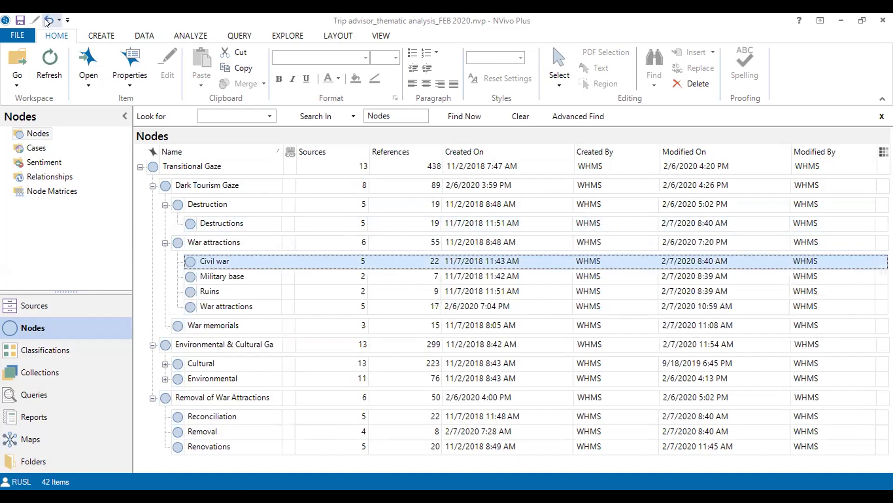
click(46, 20)
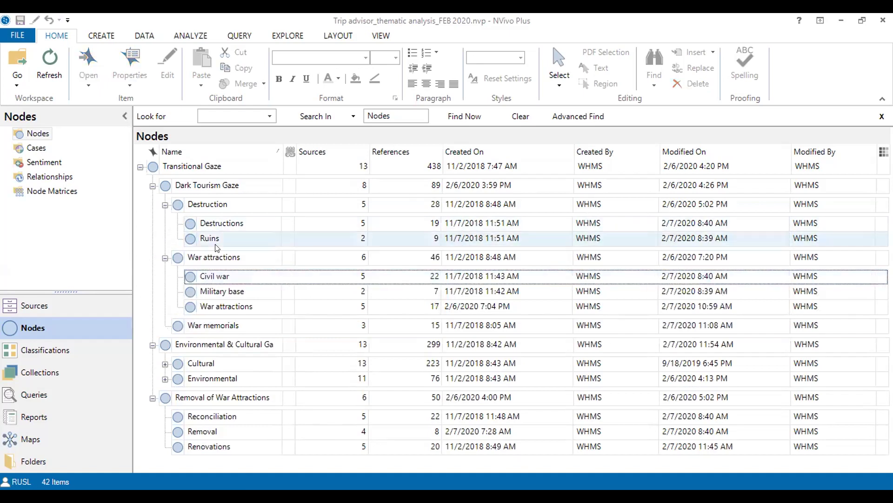
- Review the Military base and War attractions codes under War attractions, and the War memorials node
click(222, 292)
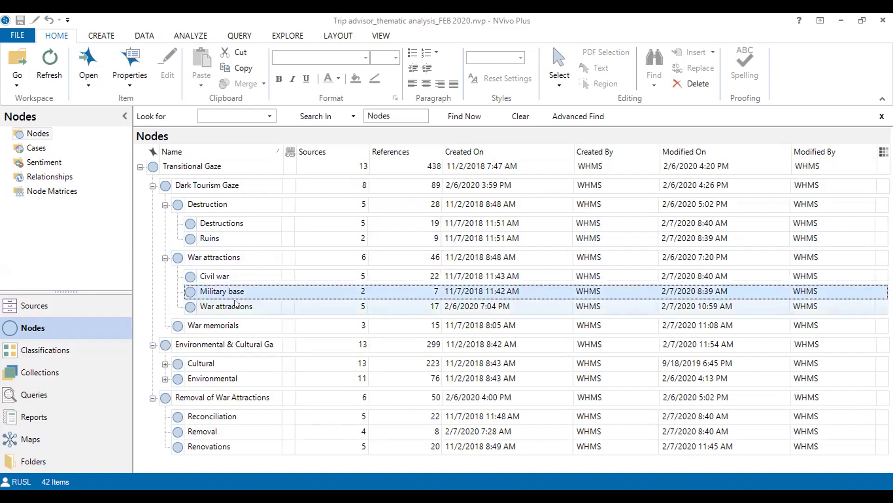
click(237, 306)
click(210, 326)
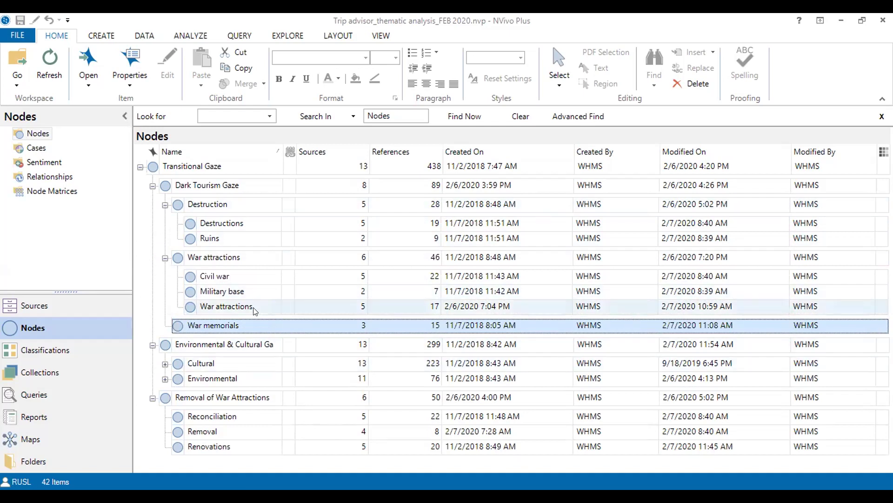
- Expand the Cultural node and its Shopping child node, and review their codes through the one on stories and legends
click(165, 364)
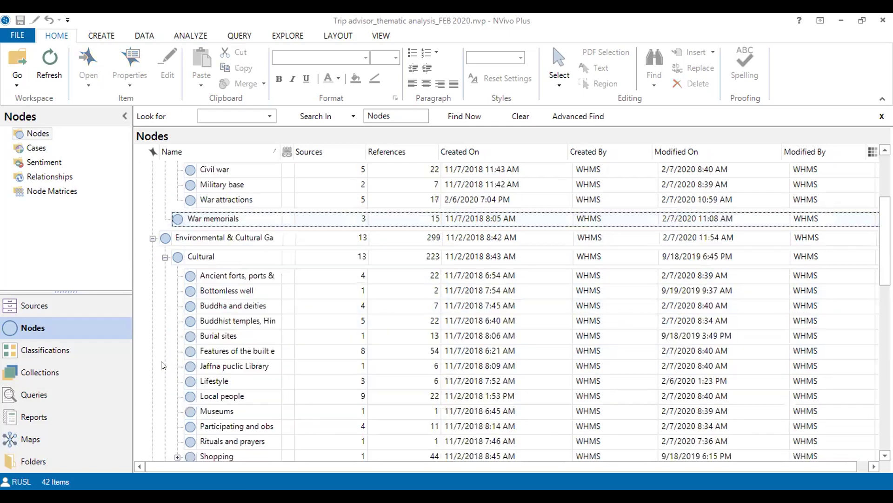
click(252, 277)
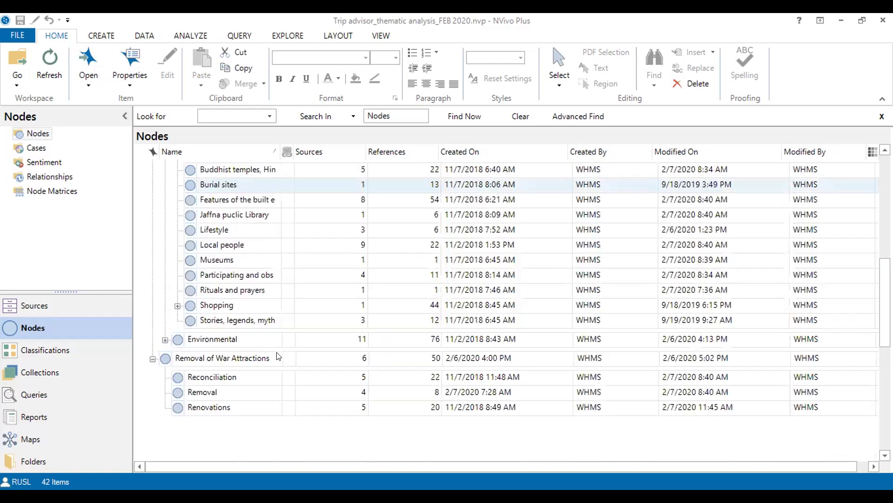
scroll(278, 356, down, 1)
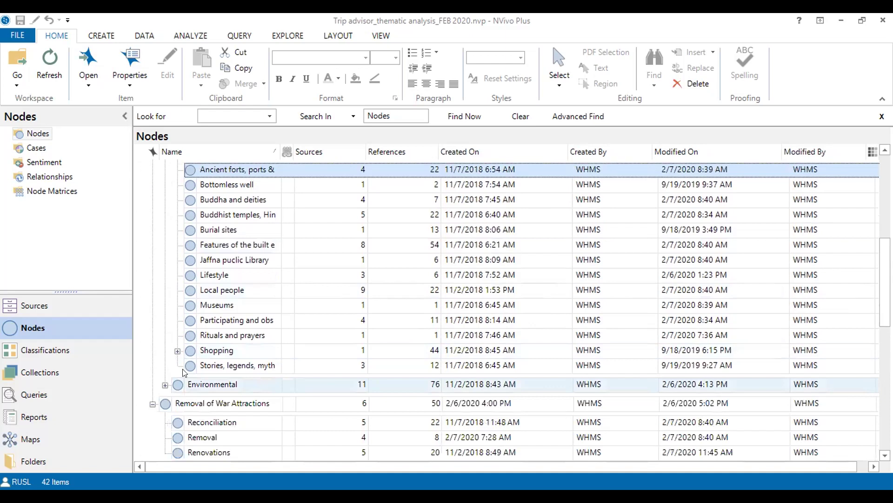
click(176, 352)
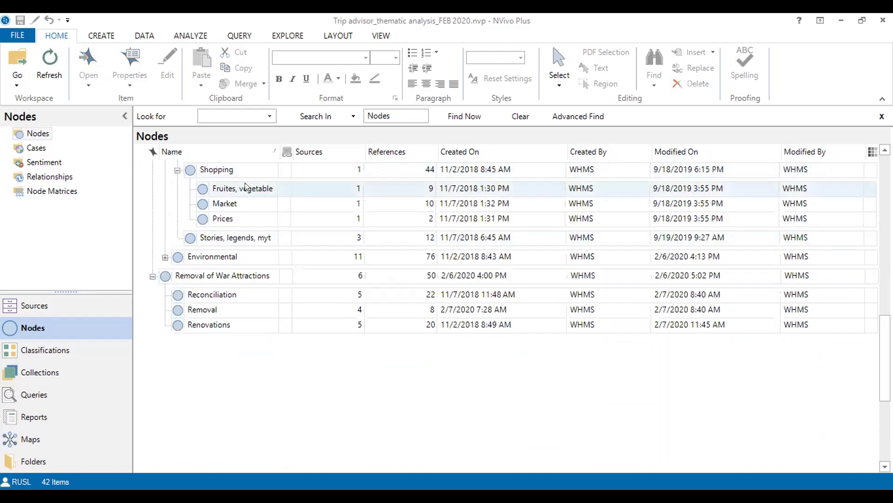
click(244, 217)
click(216, 238)
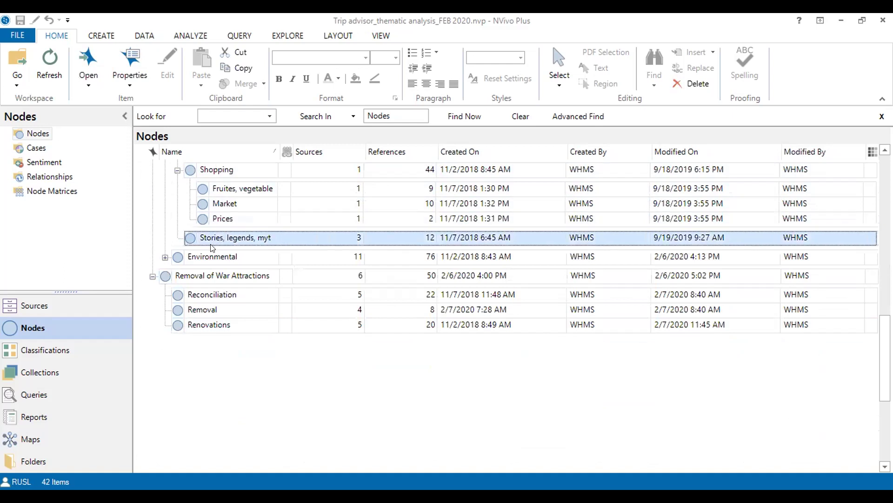
- Expand the Environmental node and look over the full Transitional Gaze hierarchy from its first theme to its last codes
click(164, 256)
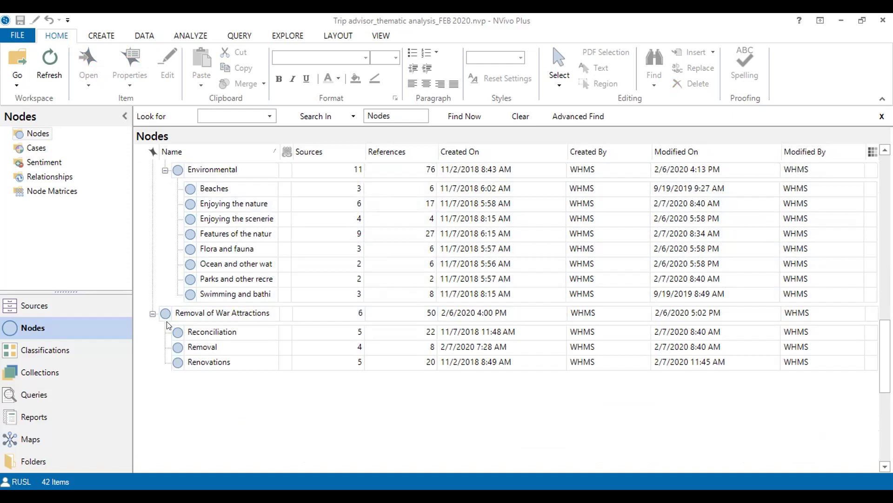
scroll(245, 254, up, 5)
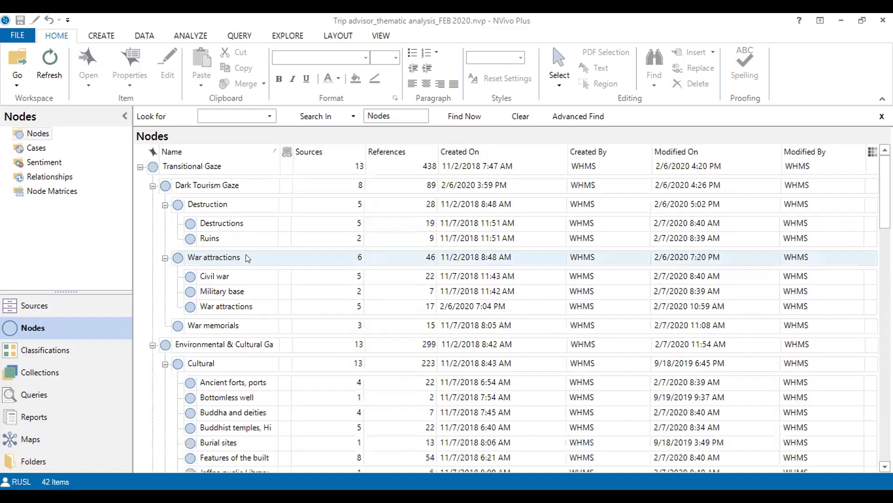
scroll(246, 254, down, 12)
scroll(247, 257, up, 1)
scroll(247, 258, up, 3)
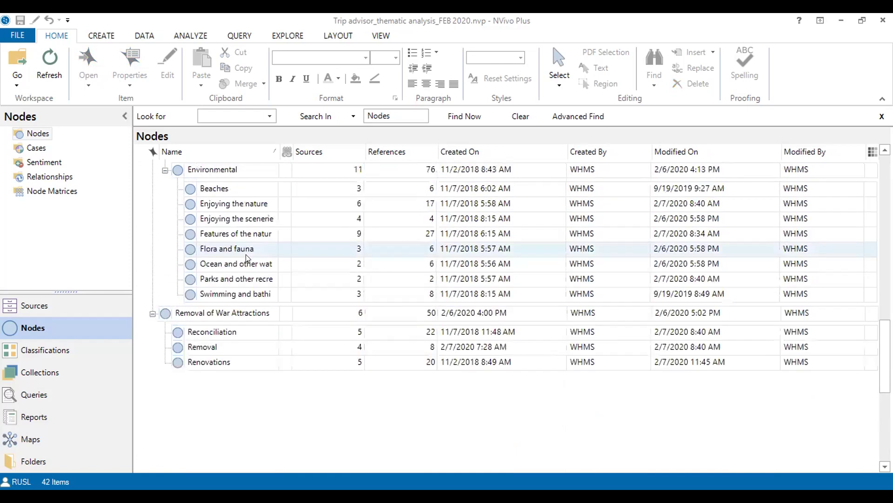
scroll(246, 254, up, 1)
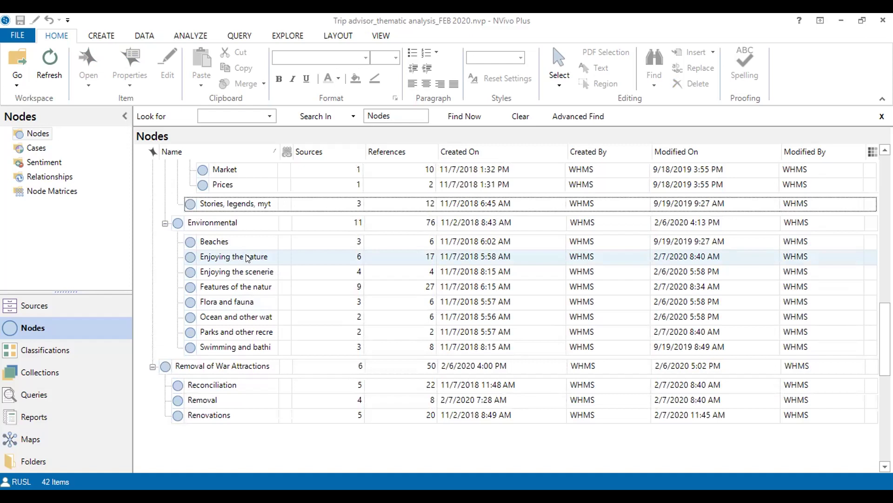
scroll(247, 257, up, 8)
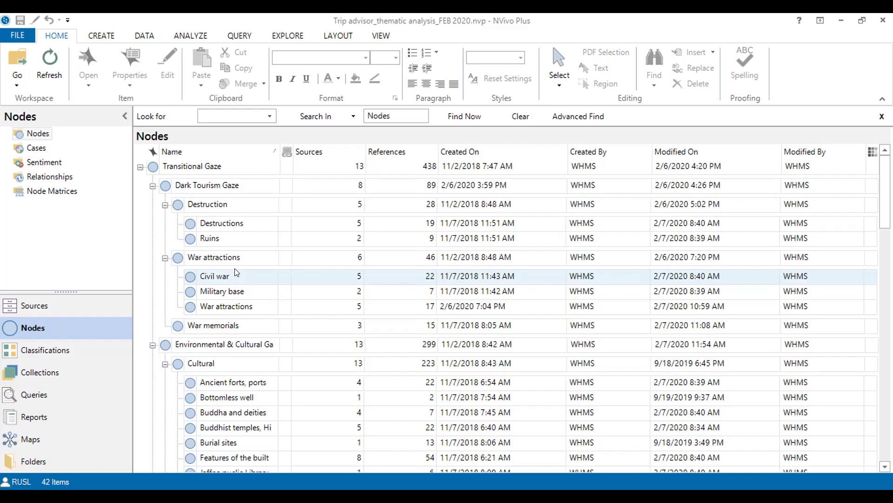
- Show the Reviews folder of the internal sources and examine its list of coded review documents
click(49, 312)
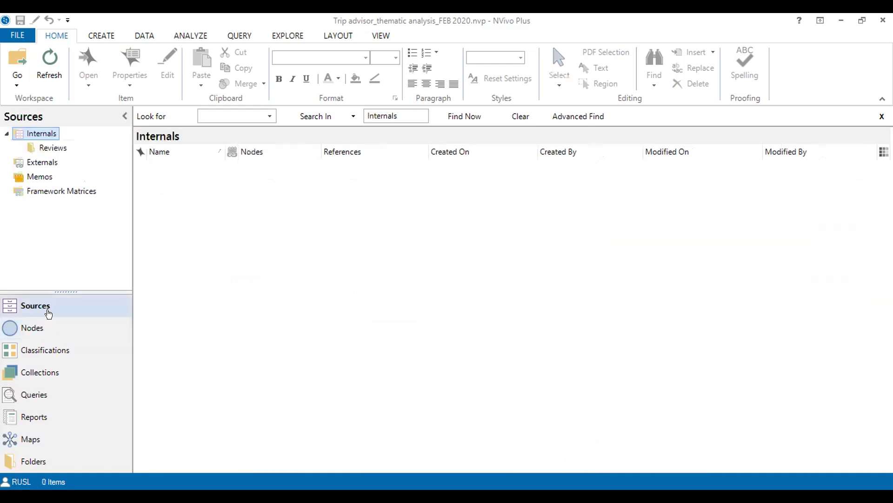
click(45, 147)
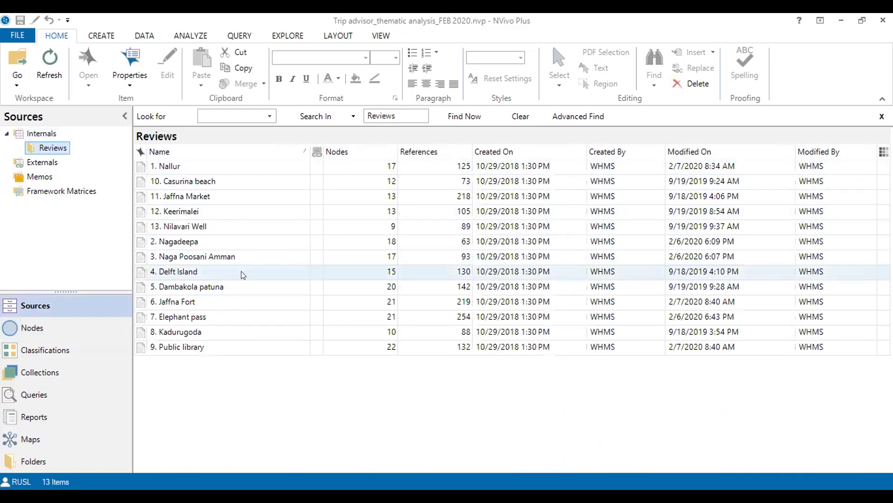
click(215, 379)
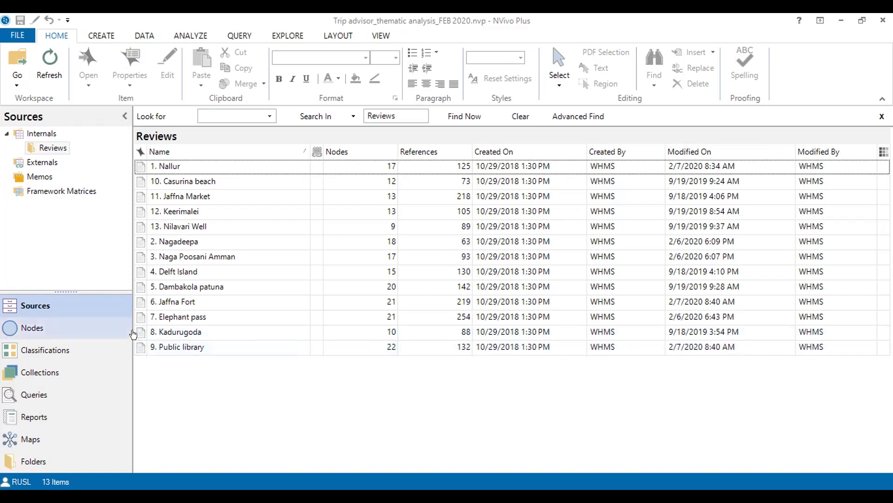
- Return to the node list, open the coded references of the Destructions node and widen their reading area
click(68, 334)
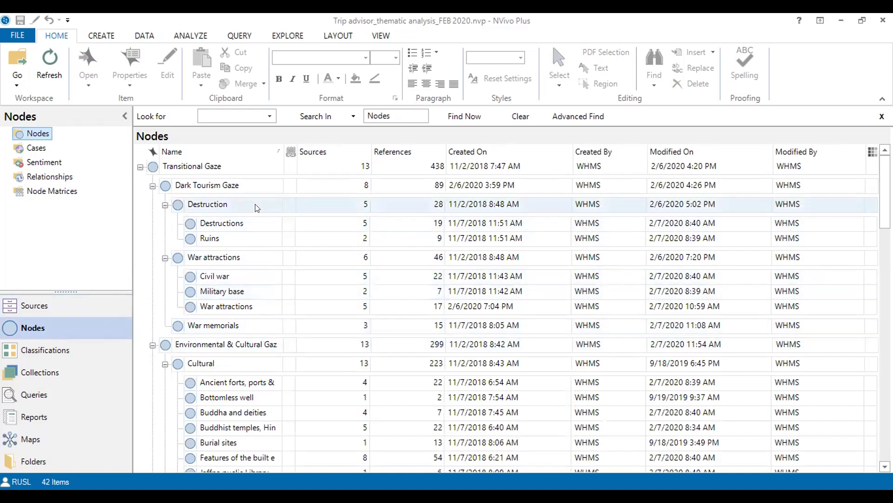
click(212, 221)
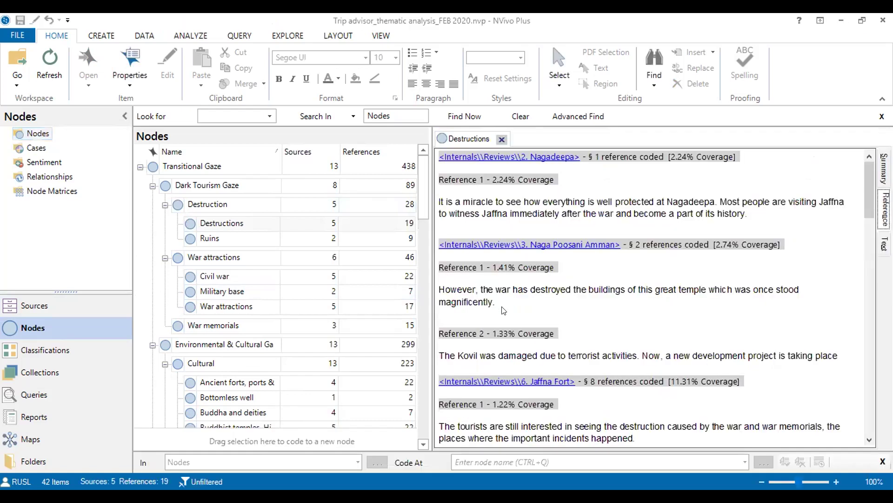
drag(429, 304, 361, 304)
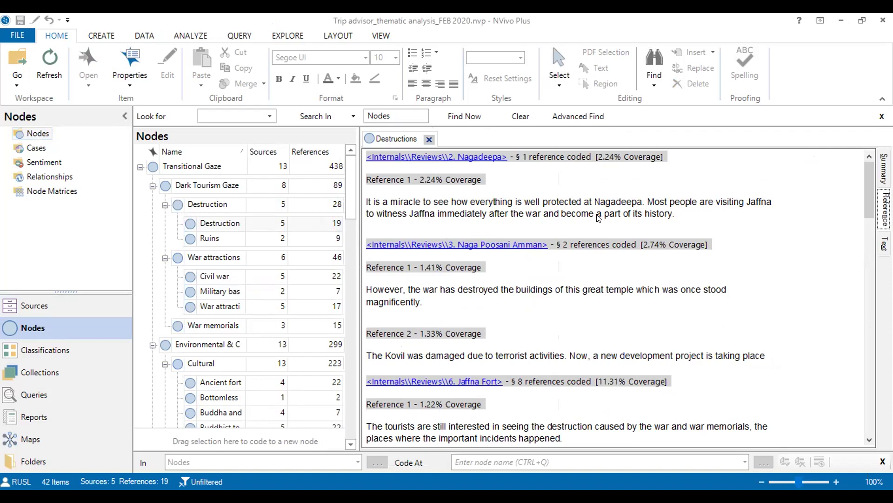
- Read through the Destructions references coded from the Nagadeepa, Naga Poosani Amman and Jaffna Fort reviews
click(642, 202)
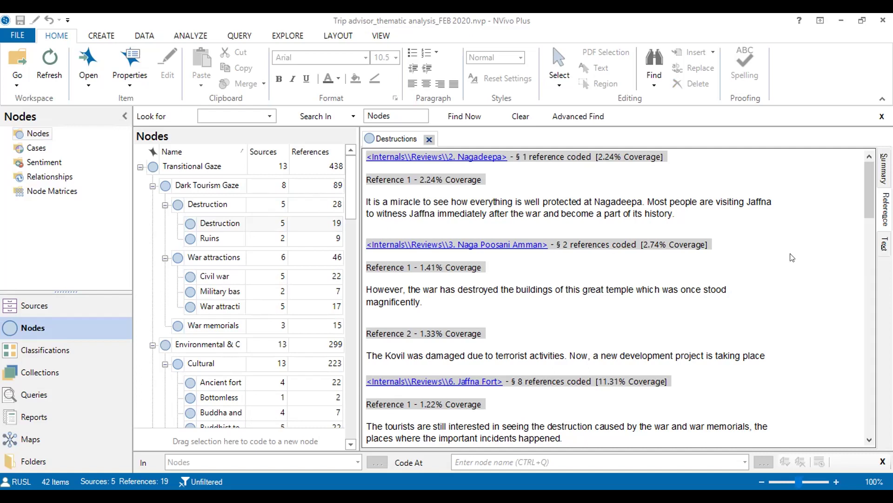
drag(863, 201, 863, 208)
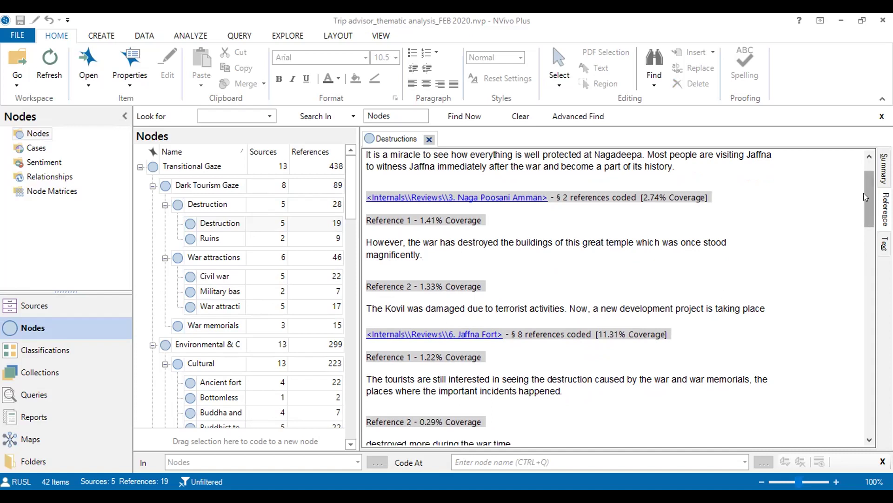
drag(863, 196, 870, 224)
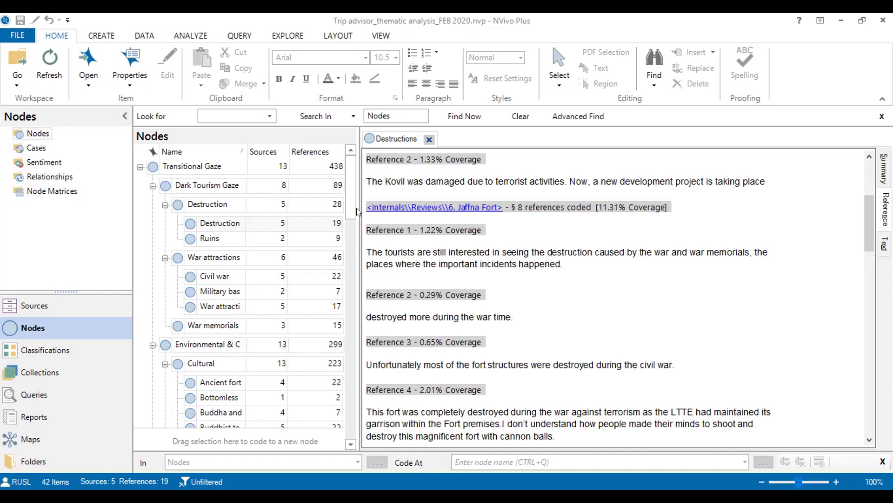
- Open the coded references of the Removal node under Removal of War Attractions
drag(350, 209, 350, 347)
click(210, 399)
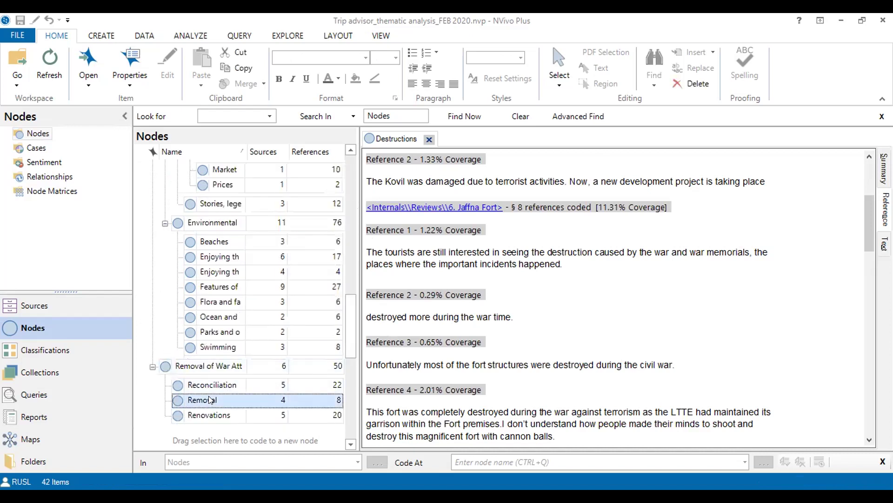
double_click(210, 399)
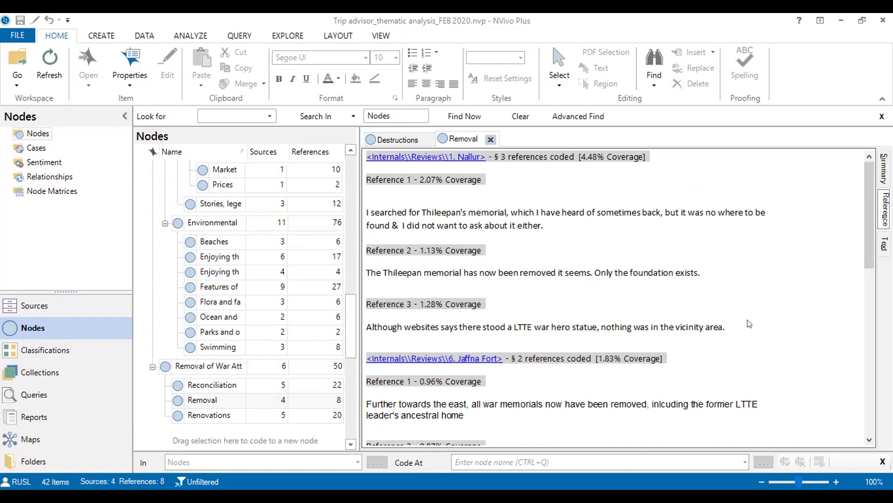
- Read through the coded references of the Removal node and of the Beaches node under Environmental
drag(870, 245, 872, 316)
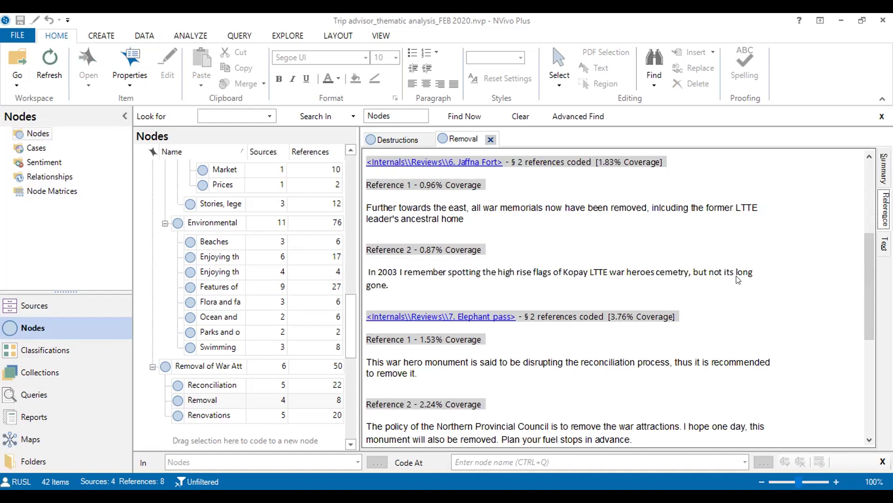
drag(869, 277, 871, 350)
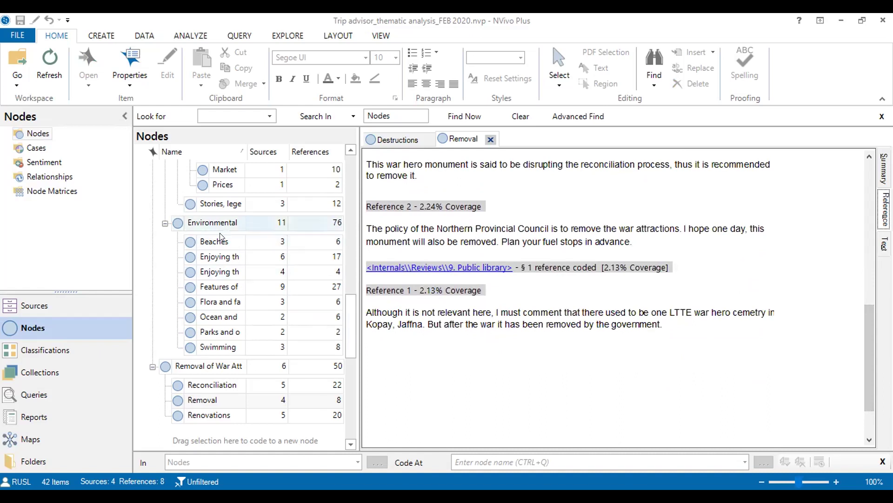
click(209, 238)
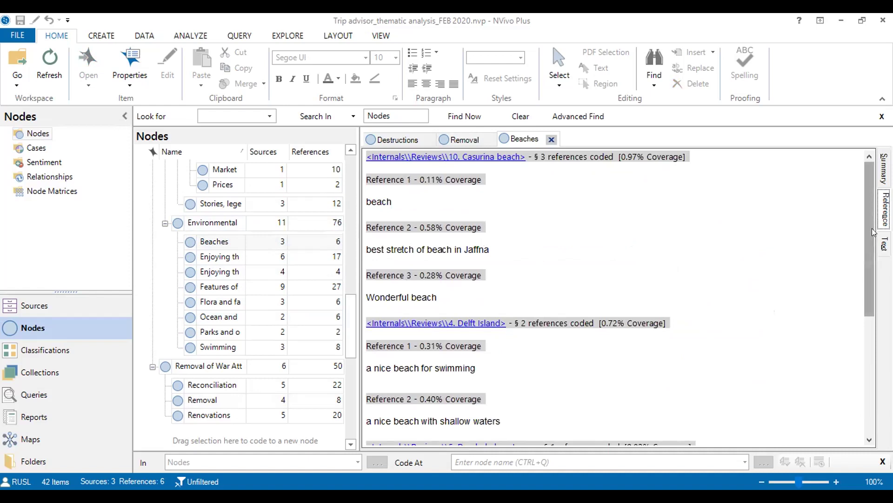
drag(873, 237, 875, 299)
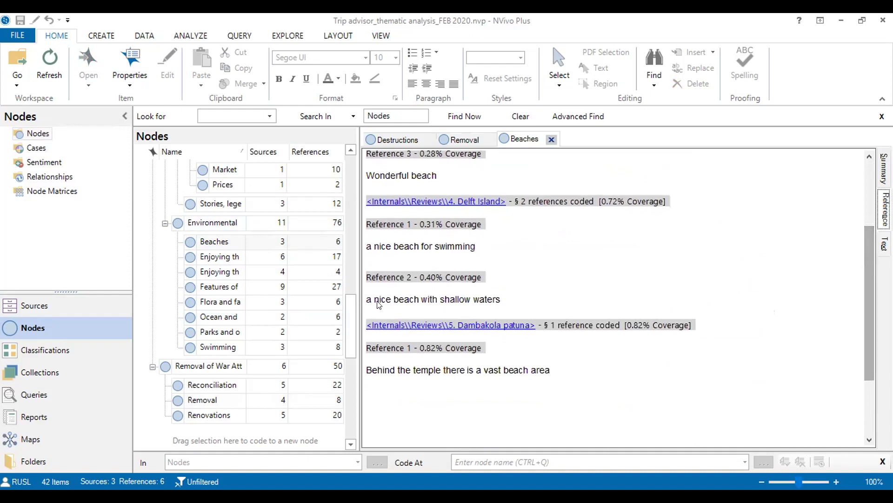
- Look through the Enjoying the nature references, widen the node list and return to the Transitional Gaze hierarchy
click(214, 258)
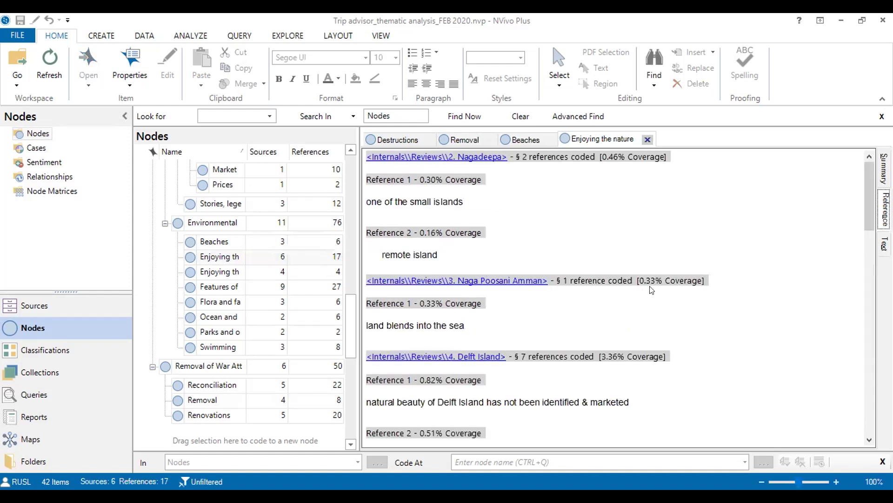
drag(868, 207, 873, 352)
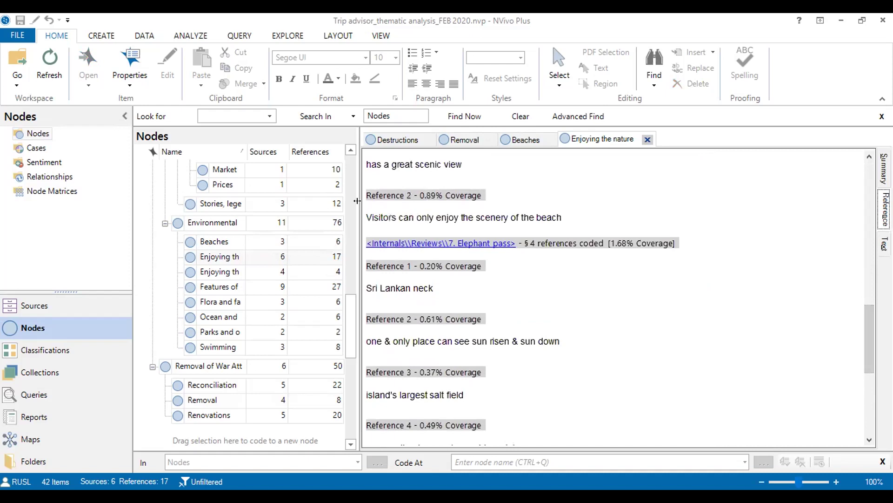
drag(357, 201, 421, 201)
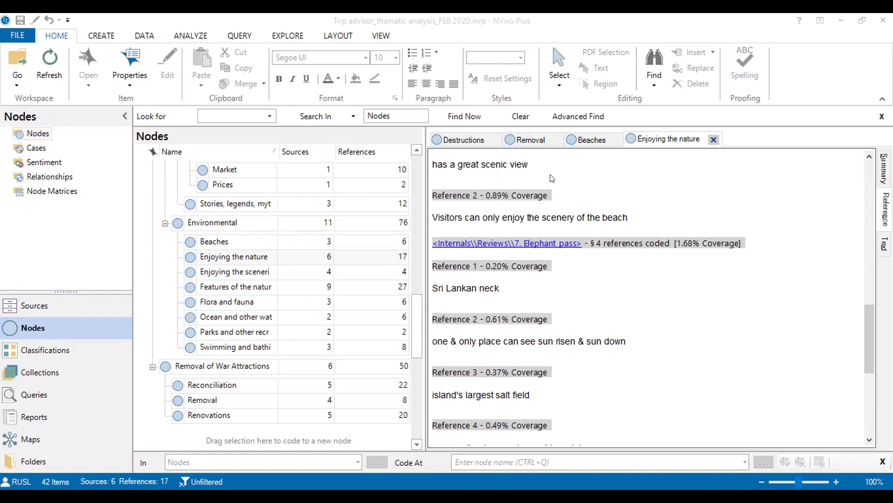
scroll(294, 225, up, 10)
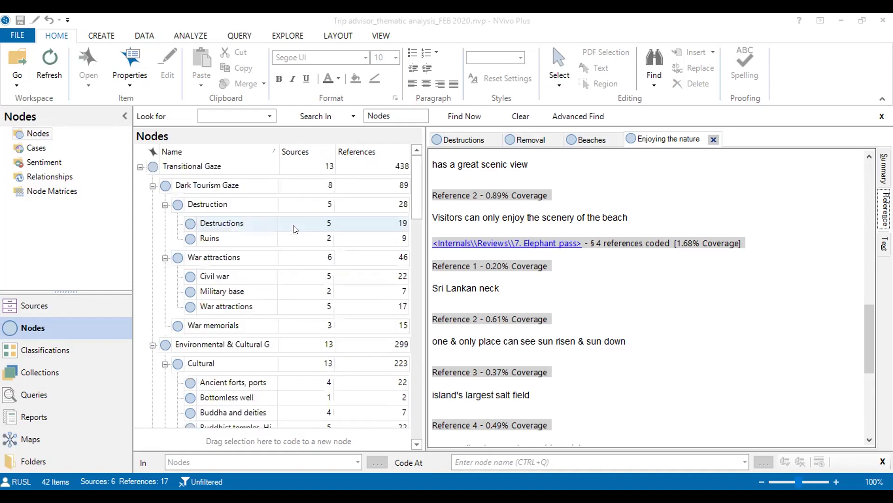
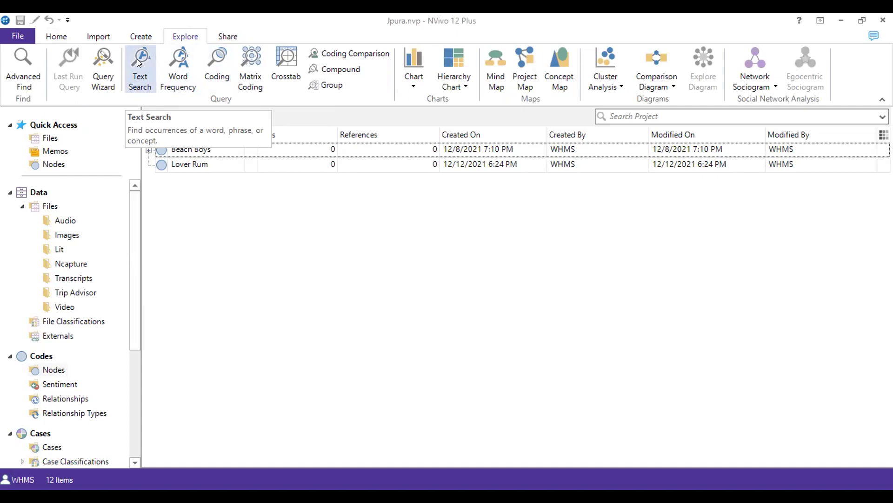
- Create a text search query in the Jpura project with "poor" as the search text
click(139, 62)
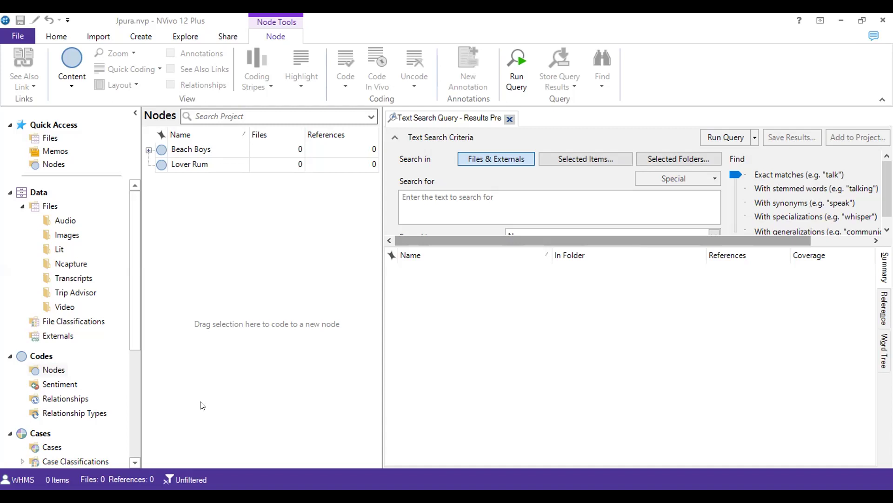
click(512, 200)
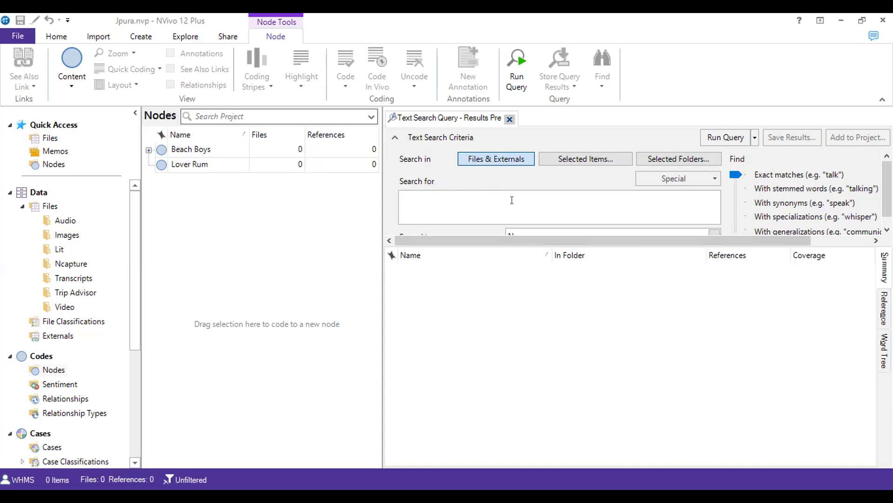
text(pov)
key(BackSpace)
text(or)
- Restrict the "poor" search to the Transcripts folder under Files and run the query
click(661, 154)
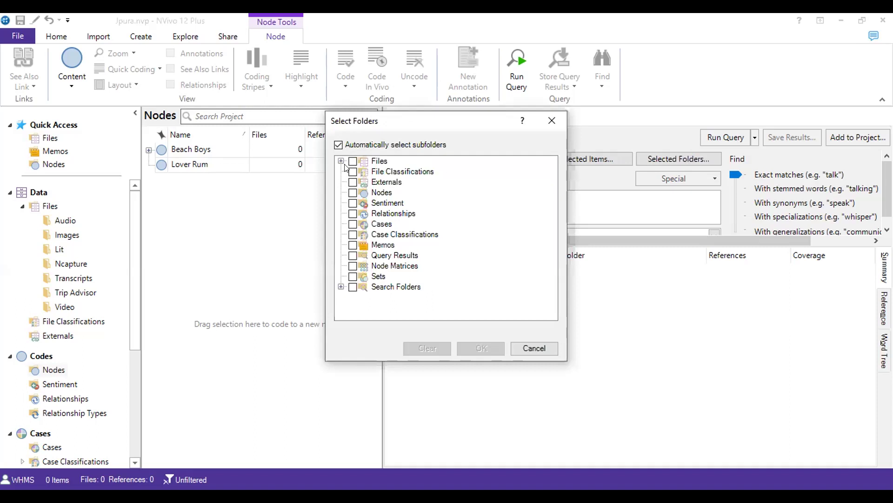
click(341, 161)
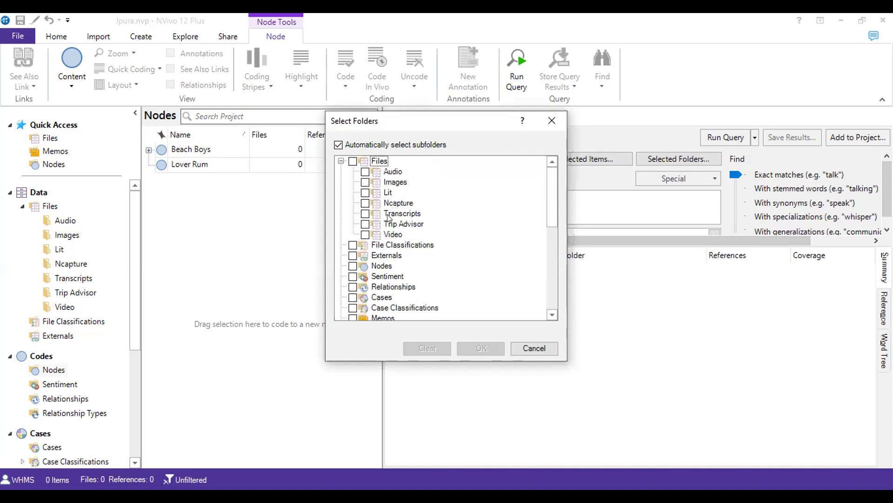
click(366, 213)
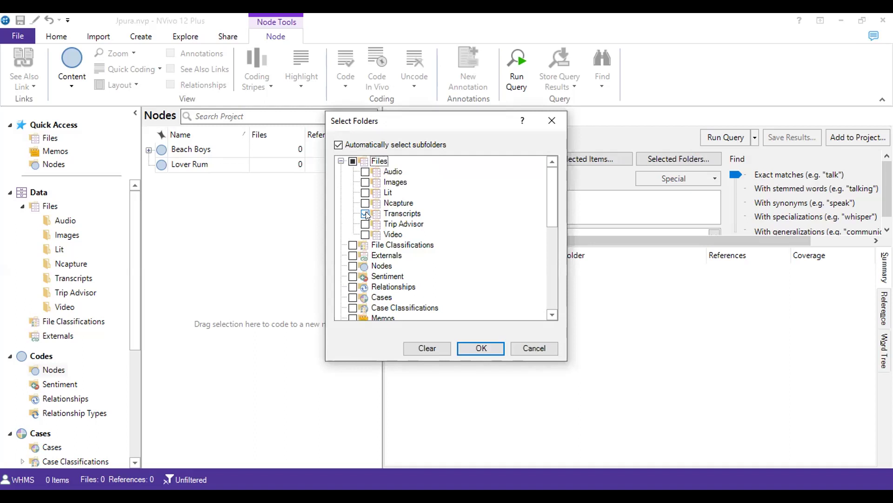
click(485, 348)
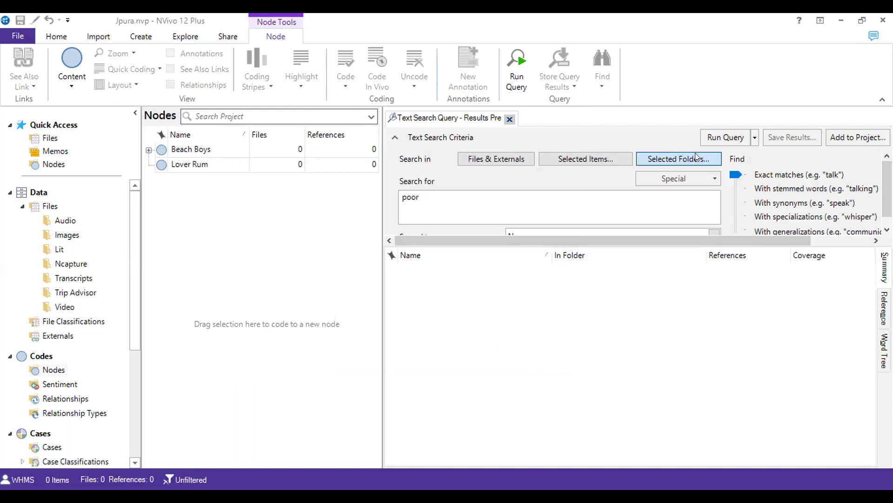
click(723, 139)
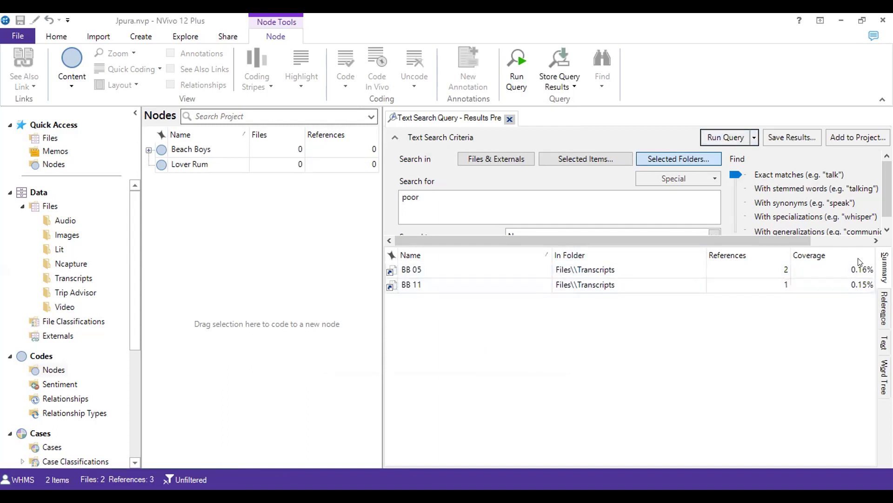
- Examine the "poor" search results in transcripts BB 05 and BB 11 and read their matching references
click(418, 270)
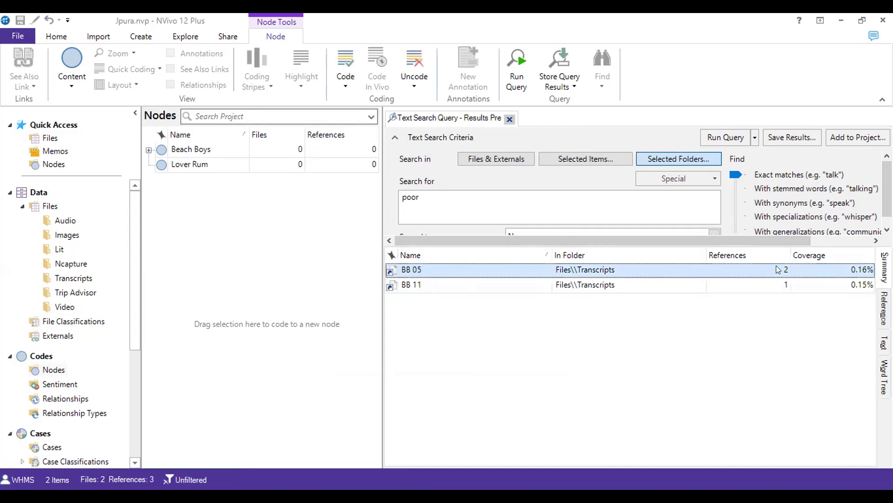
click(477, 291)
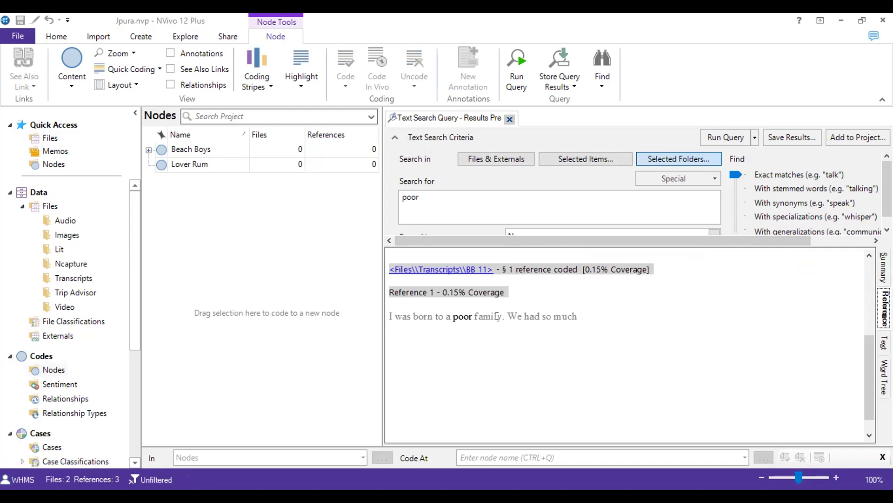
scroll(705, 323, up, 3)
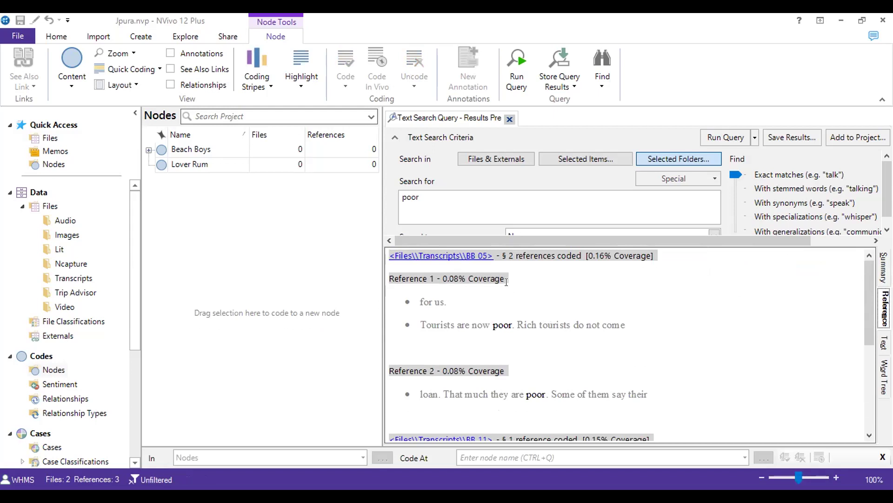
- Rerun the "poor" search with stemmed words and check the summary of matching transcripts
click(438, 206)
click(734, 186)
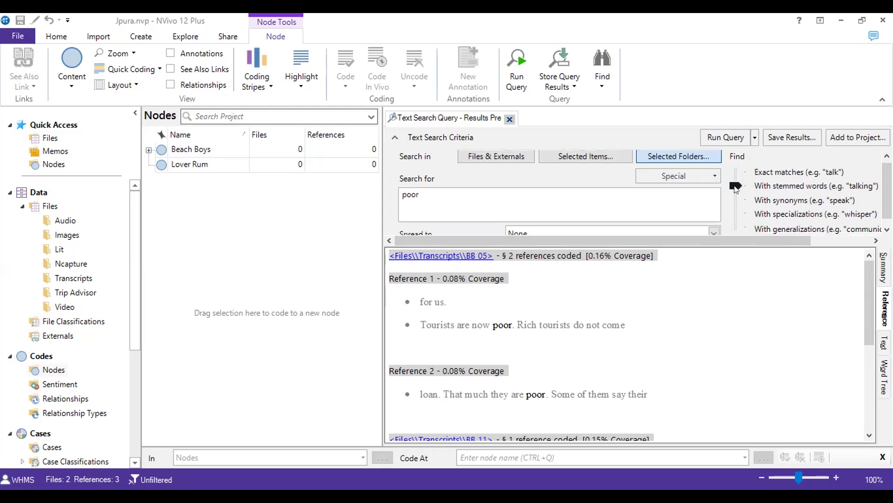
click(724, 131)
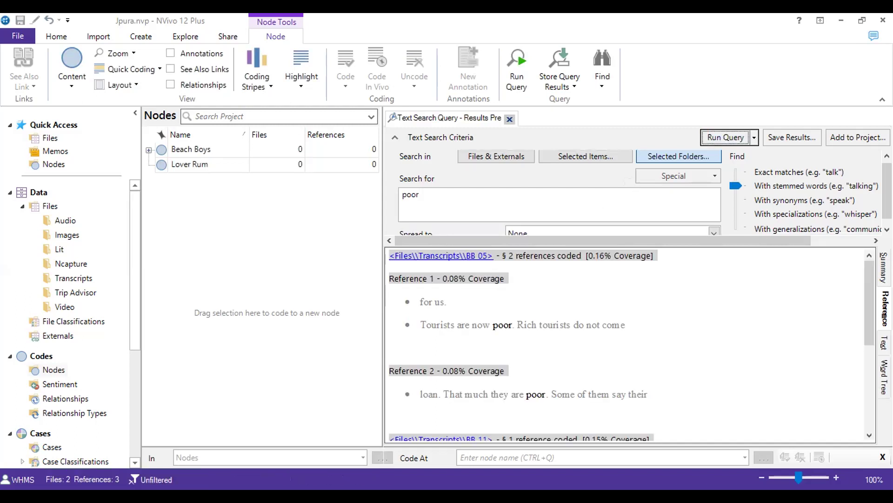
click(884, 268)
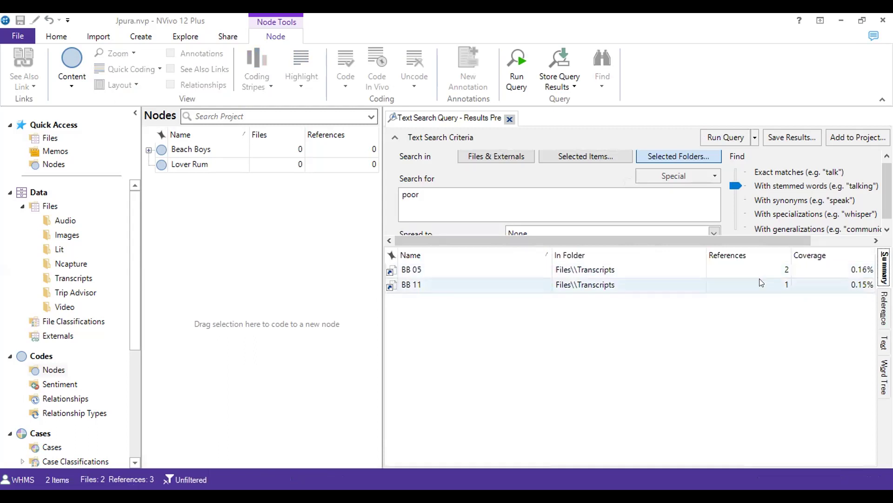
click(760, 282)
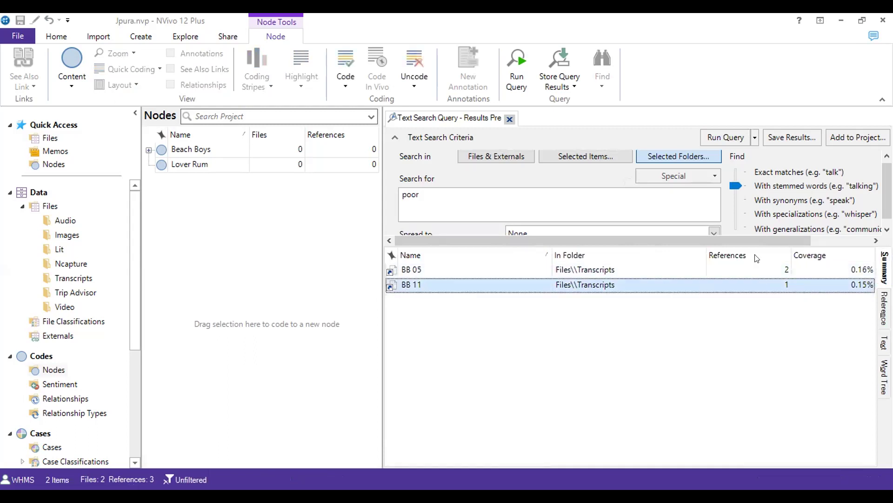
- Rerun the "poor" search with synonyms and read through the matching transcript references
click(733, 196)
click(733, 139)
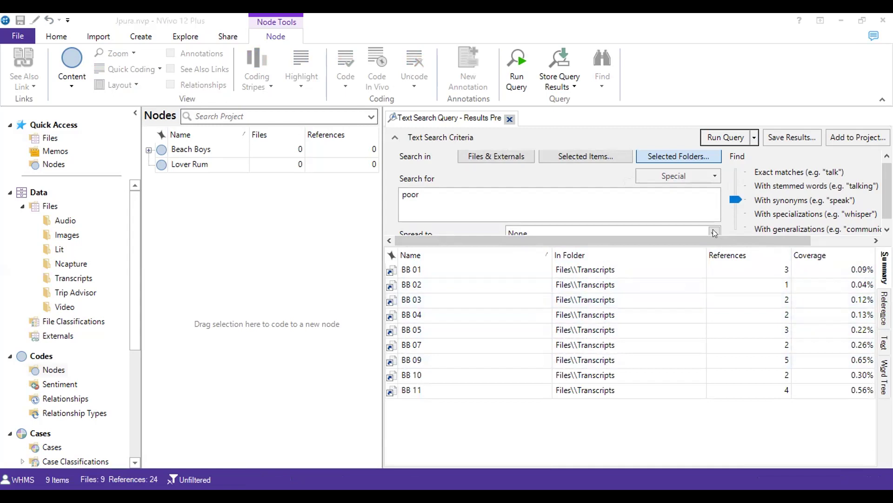
click(791, 227)
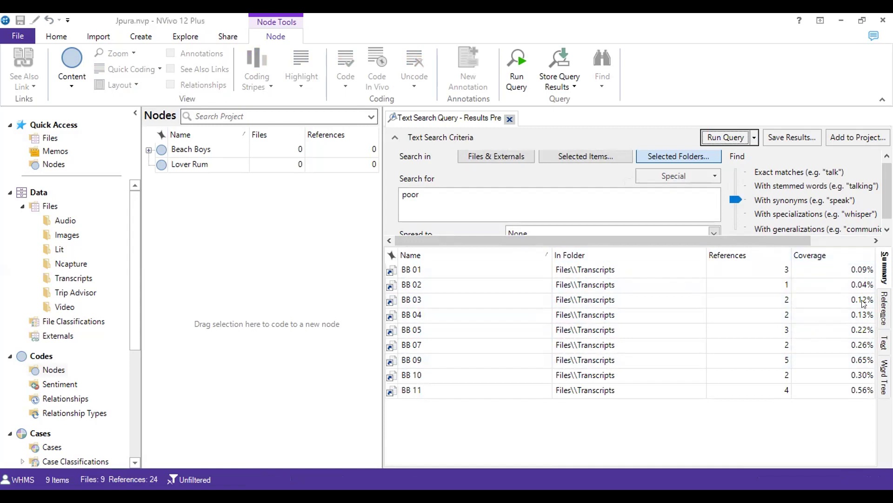
click(881, 307)
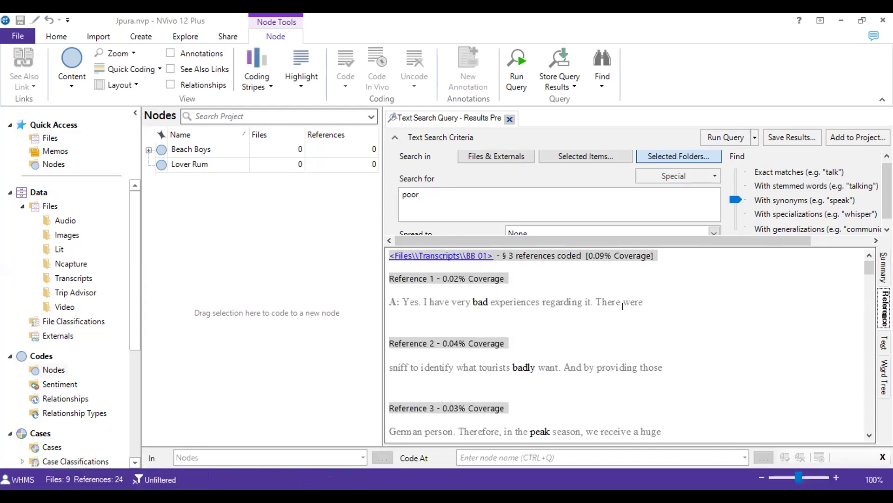
drag(863, 264, 871, 425)
- Replace the search text with "drugs", set matching to stemmed words and run the query
double_click(447, 200)
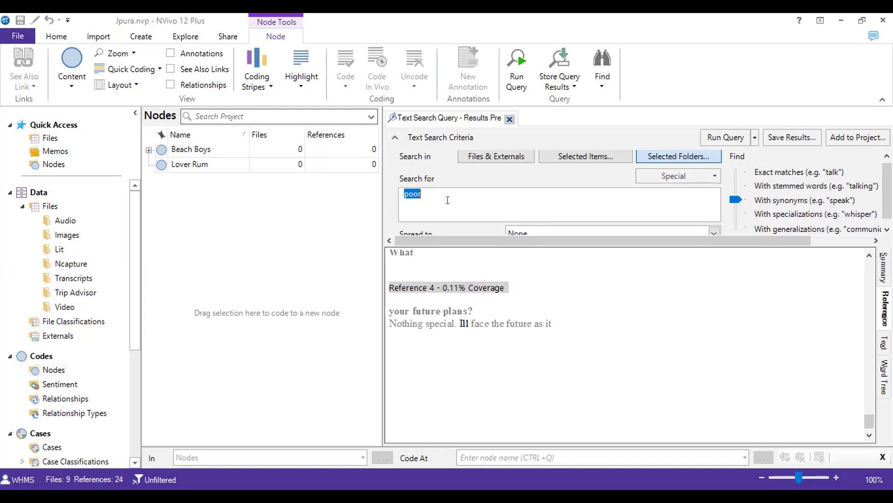
text(drugs)
click(735, 184)
click(721, 137)
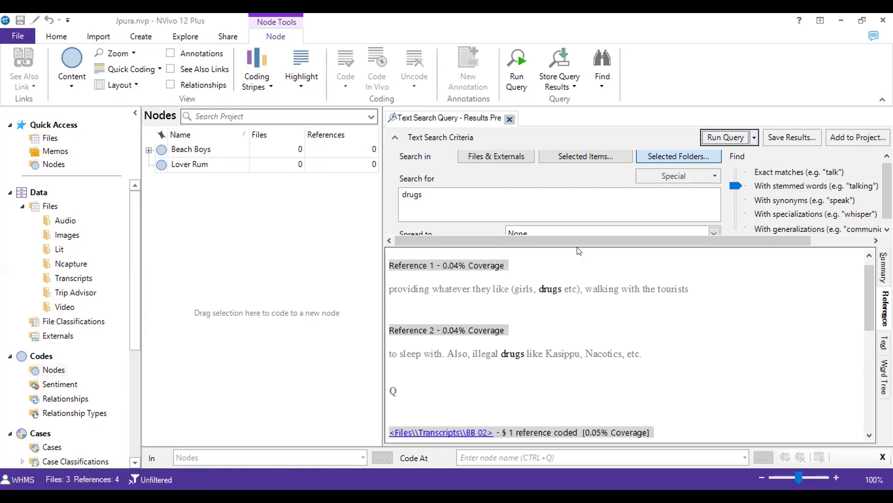
- Show the summary of the "drugs" search and inspect the BB 01, BB 02 and BB 06 transcript entries
click(884, 268)
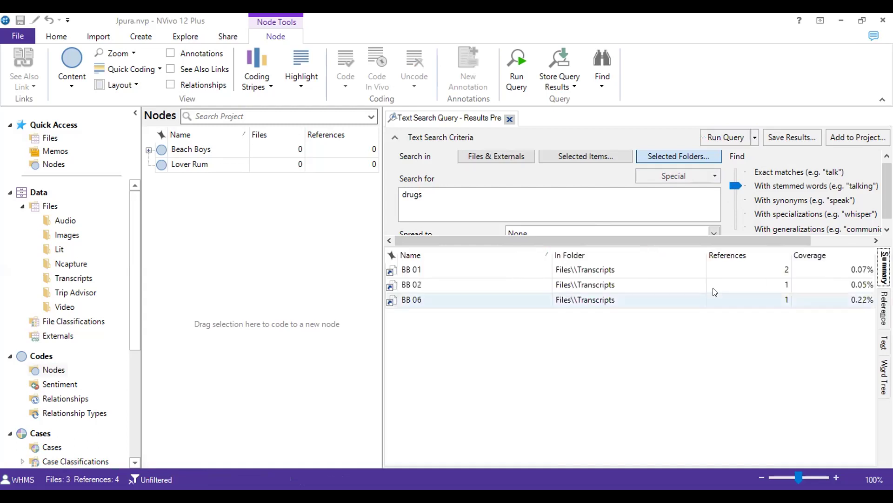
click(433, 271)
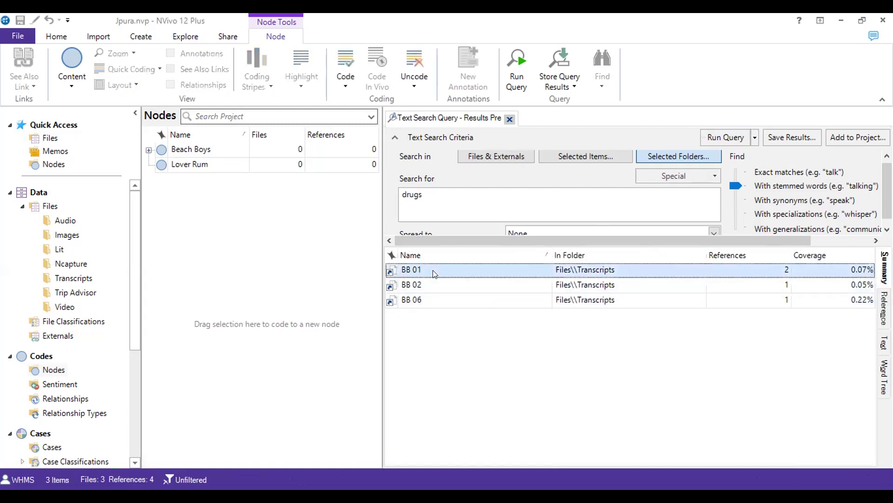
click(424, 284)
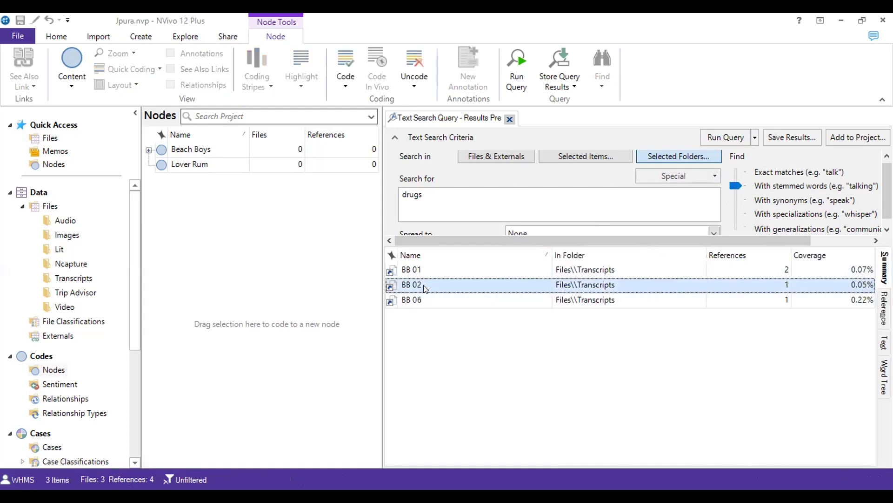
click(421, 299)
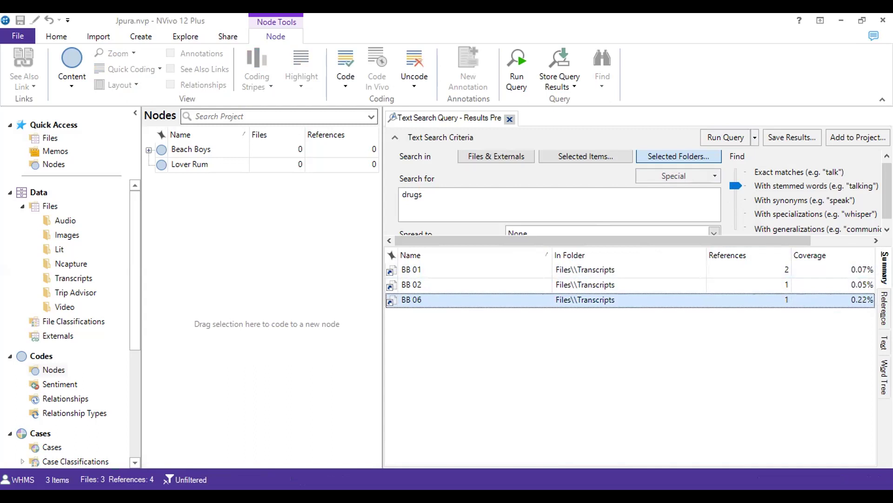
- Read through the "drugs" references found in the BB 01, BB 02 and BB 06 transcripts
click(883, 307)
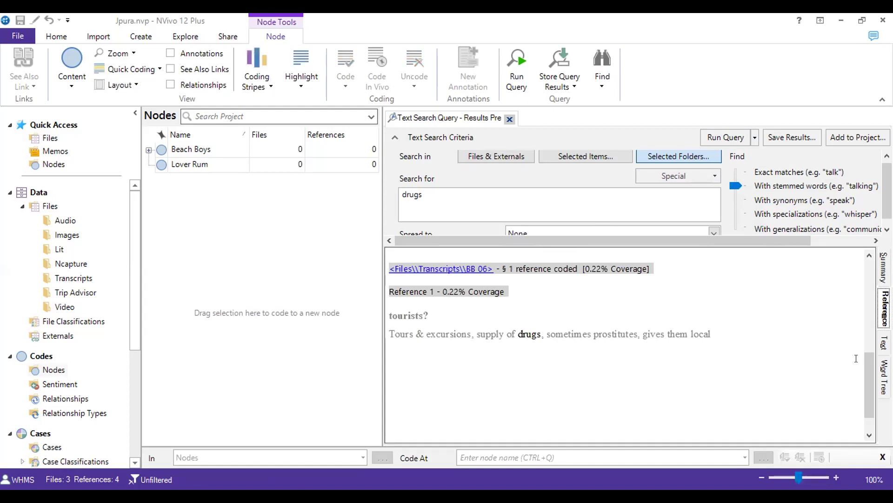
drag(863, 384, 863, 275)
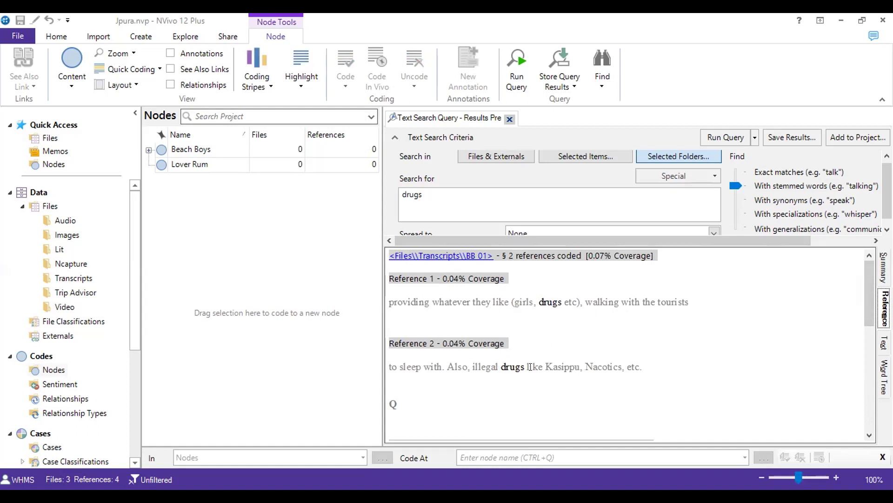
drag(862, 291, 871, 350)
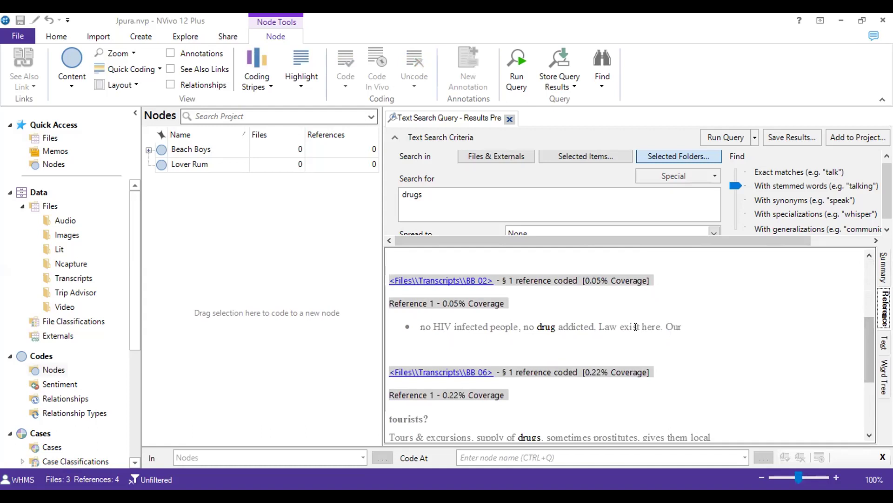
- Return to the BB 01 transcript and examine the text surrounding its first "drugs" reference
drag(864, 341, 871, 285)
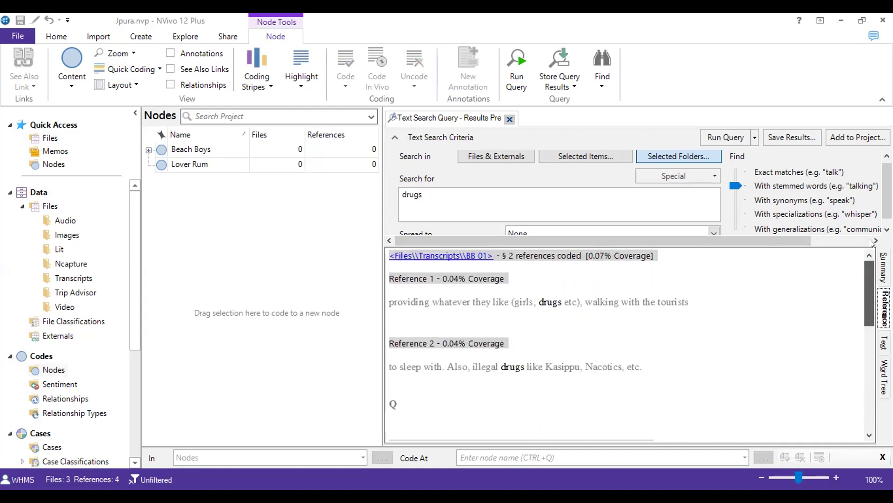
triple_click(470, 300)
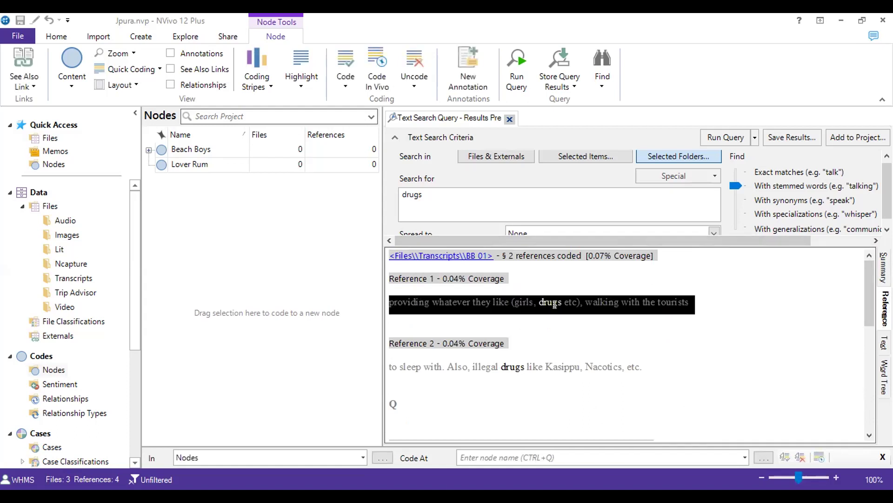
click(521, 301)
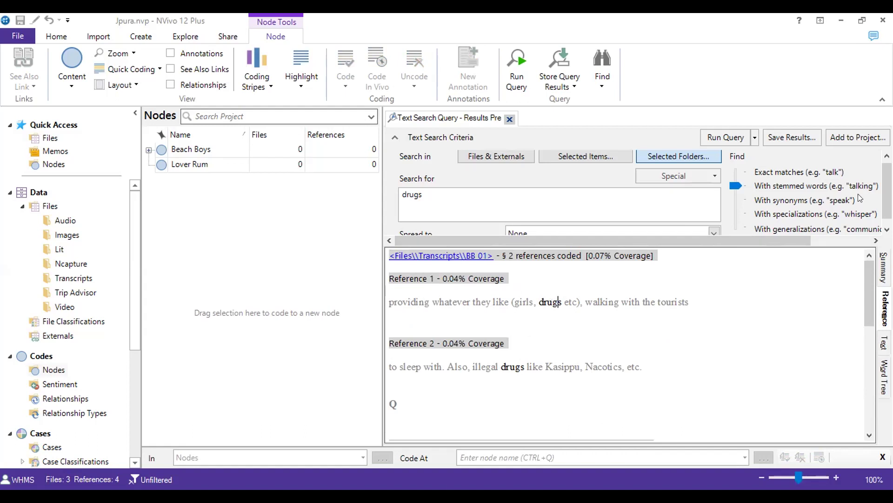
- Rerun the "drugs" search with results spread to Narrow Context and read the returned transcript references
scroll(473, 229, down, 1)
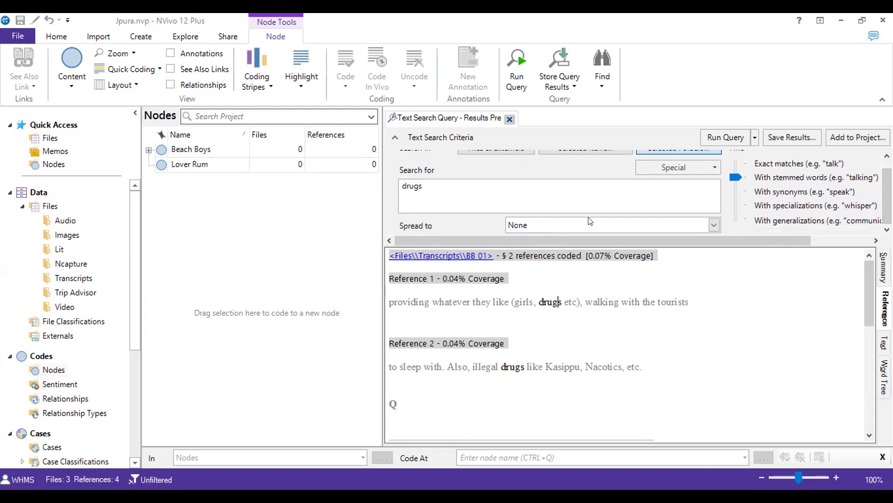
click(714, 227)
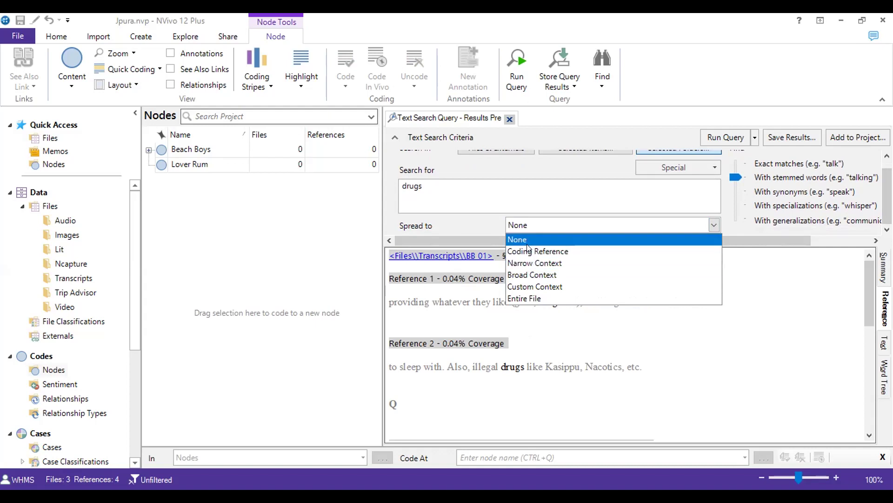
click(547, 264)
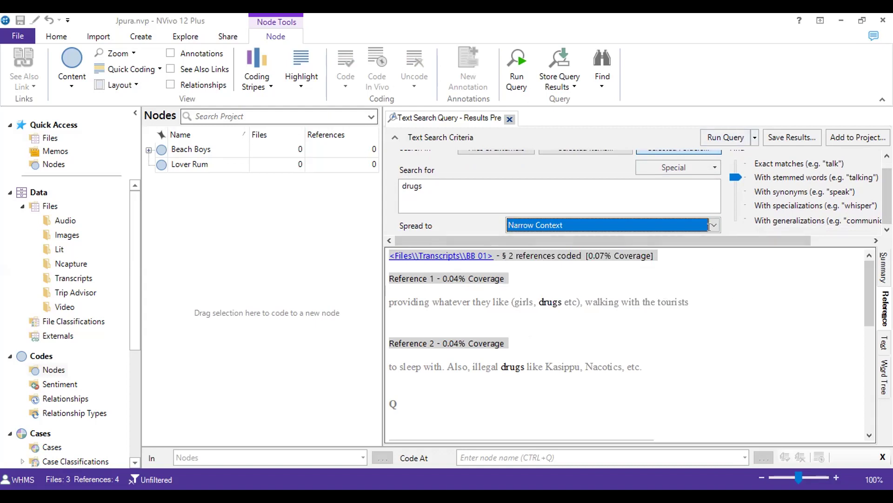
click(726, 137)
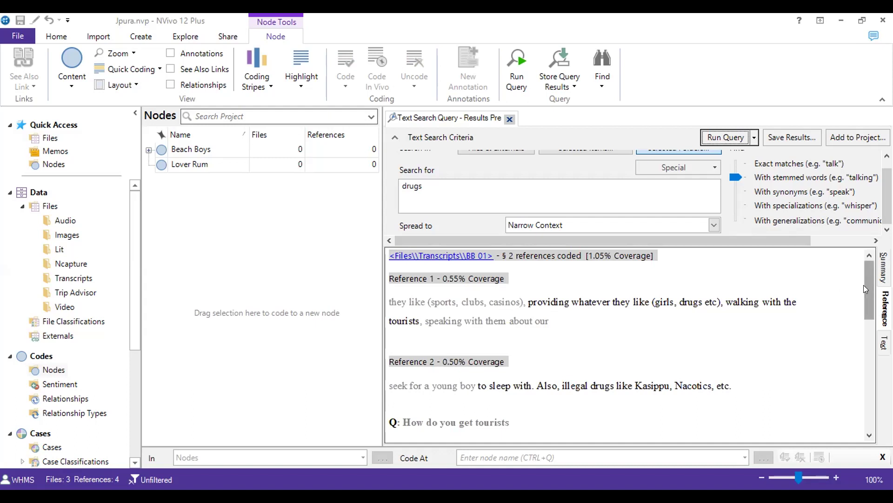
scroll(863, 285, down, 2)
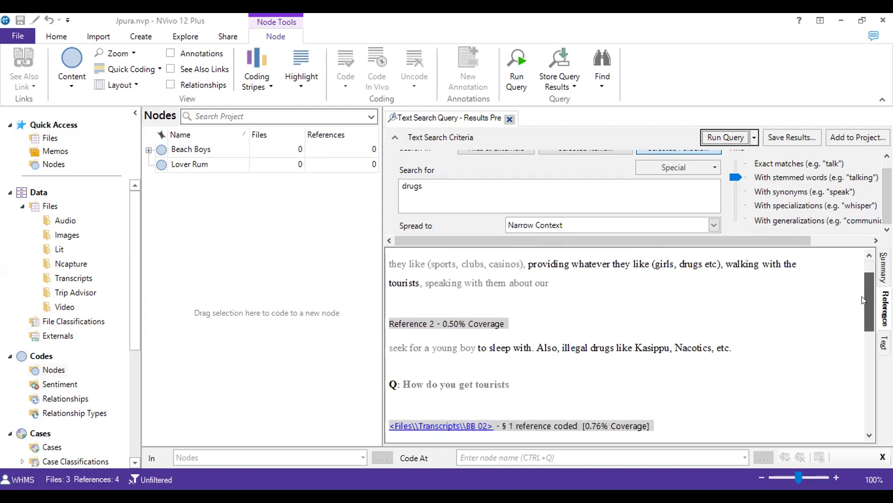
drag(862, 296, 870, 258)
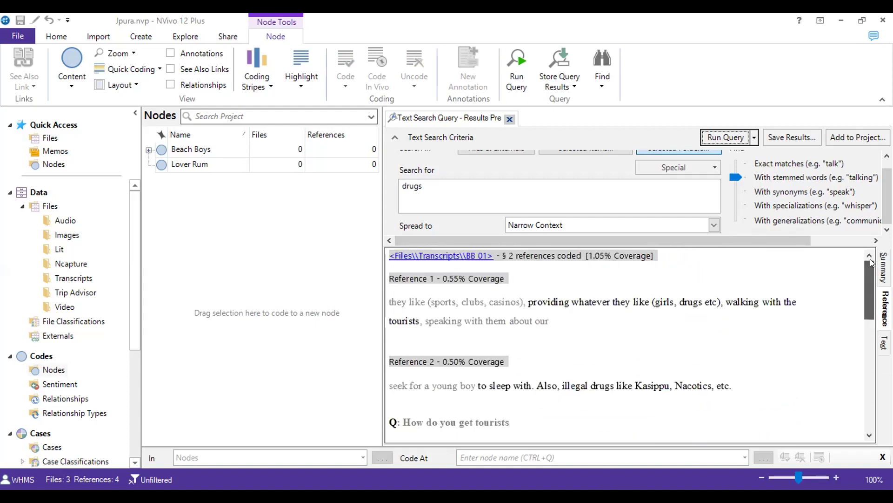
- Change the spread of the "drugs" search to Broad Context and run the query again
click(615, 226)
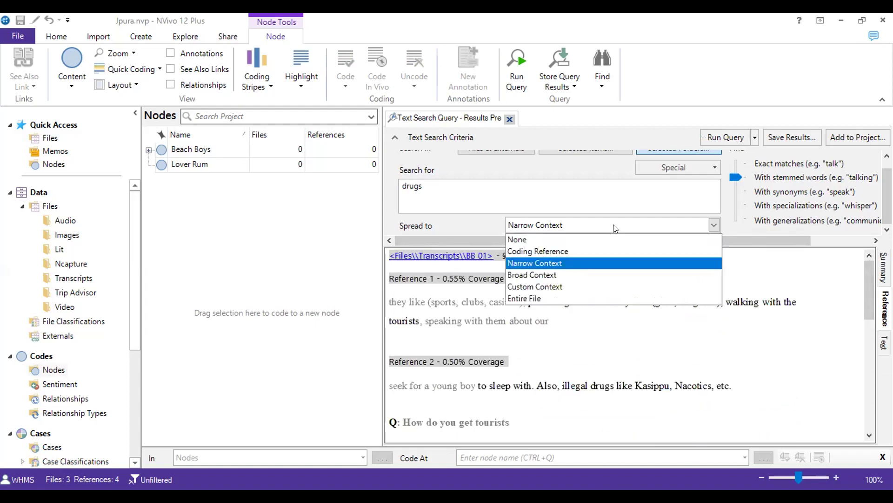
click(580, 277)
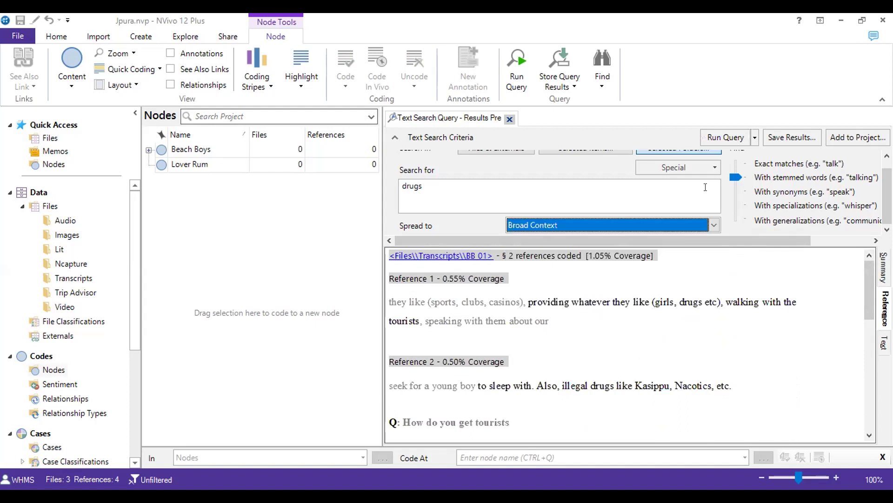
click(716, 132)
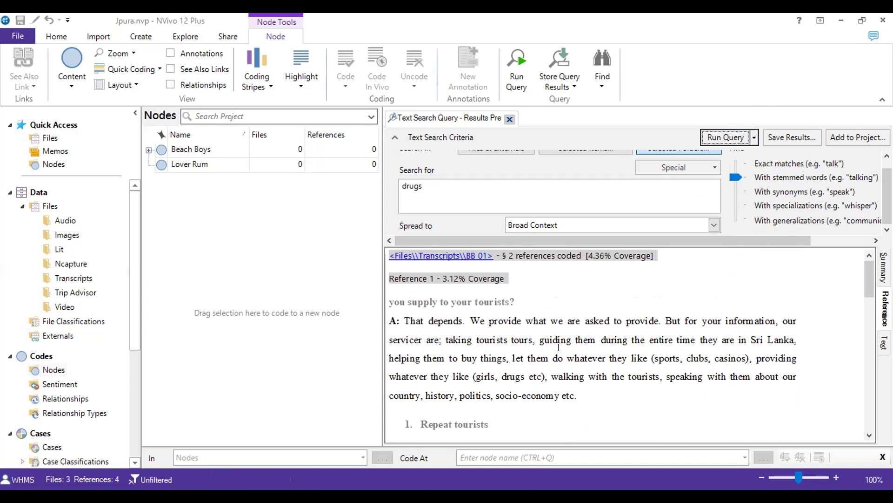
- Replace the search text with "sex", keep the Transcripts folder as the scope, run the query and select the BB 01 result
double_click(407, 187)
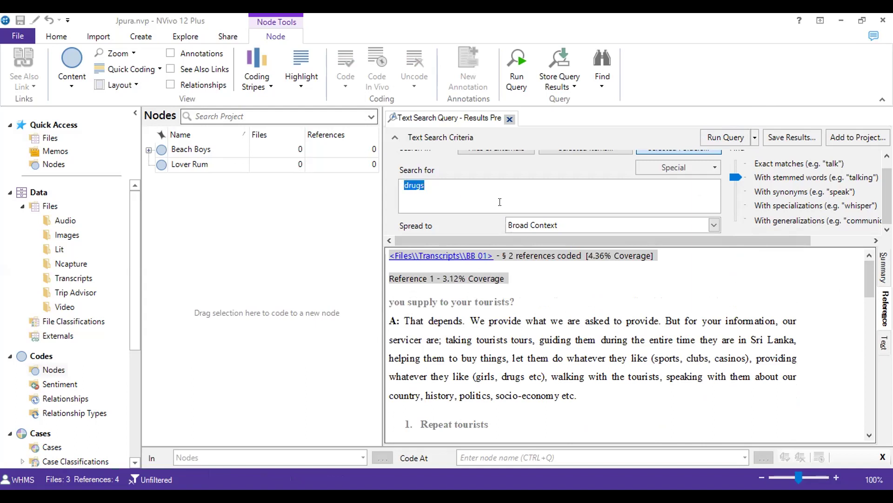
text(sex)
scroll(690, 150, up, 1)
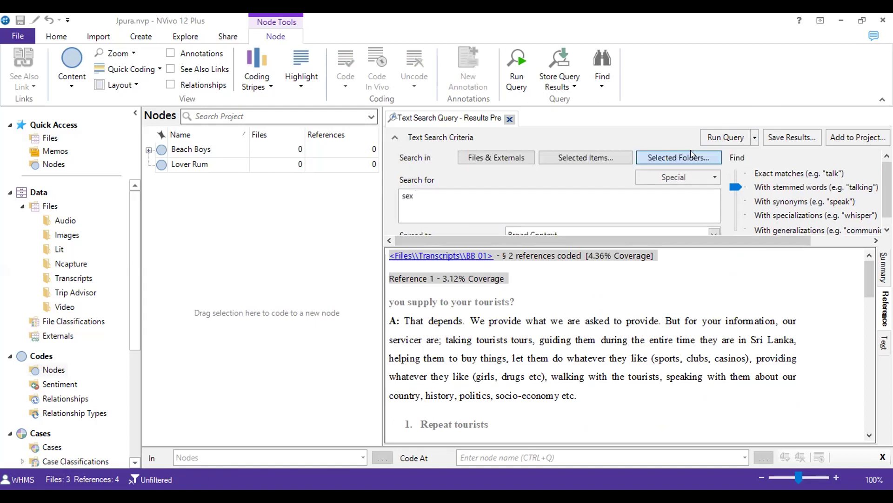
click(690, 154)
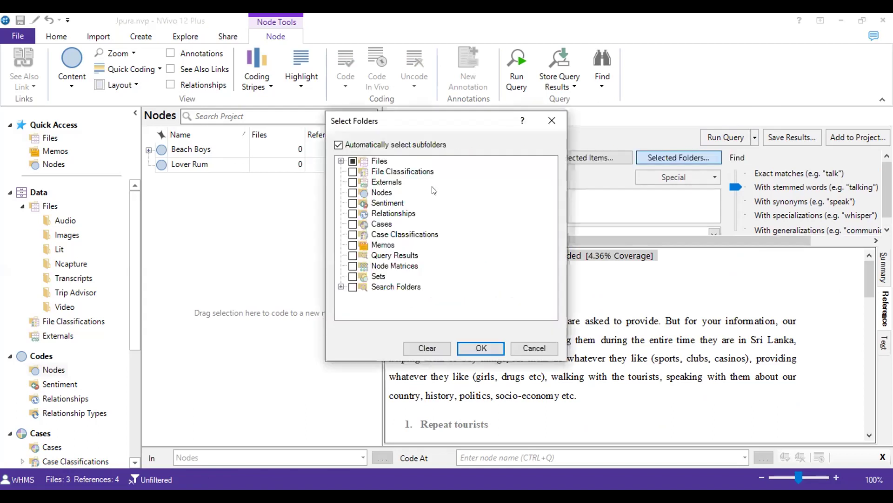
click(340, 160)
click(412, 214)
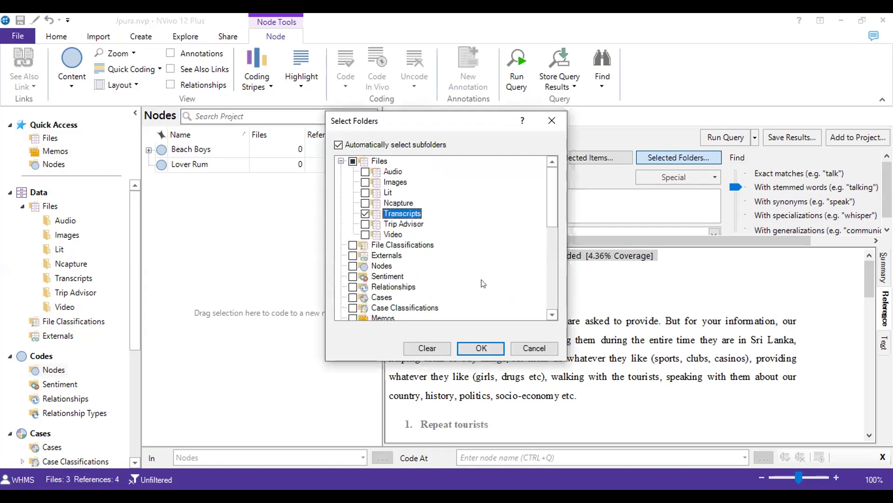
click(482, 348)
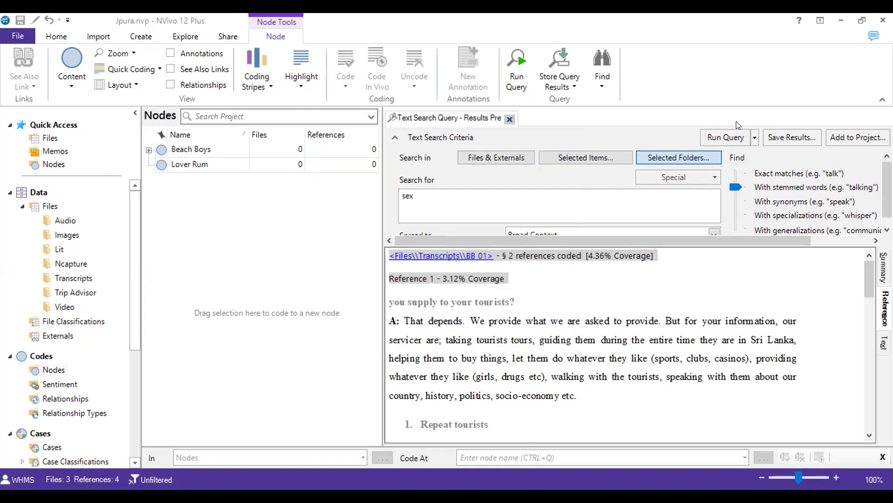
click(722, 131)
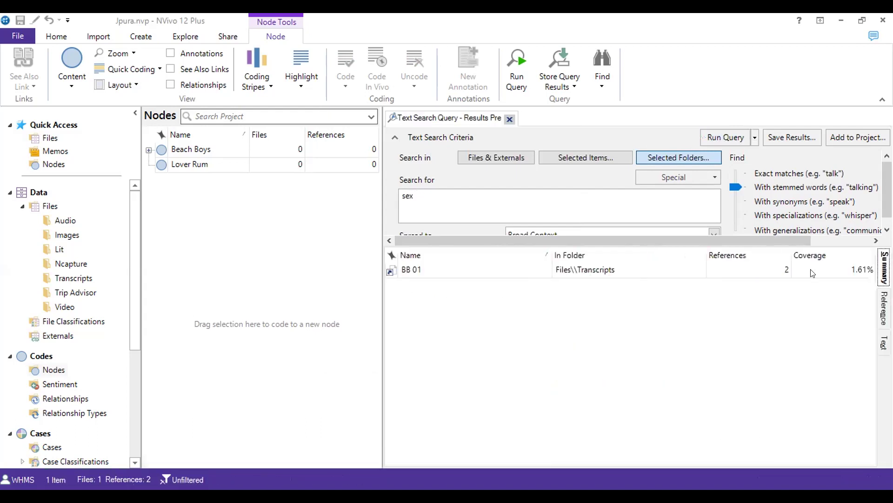
click(508, 275)
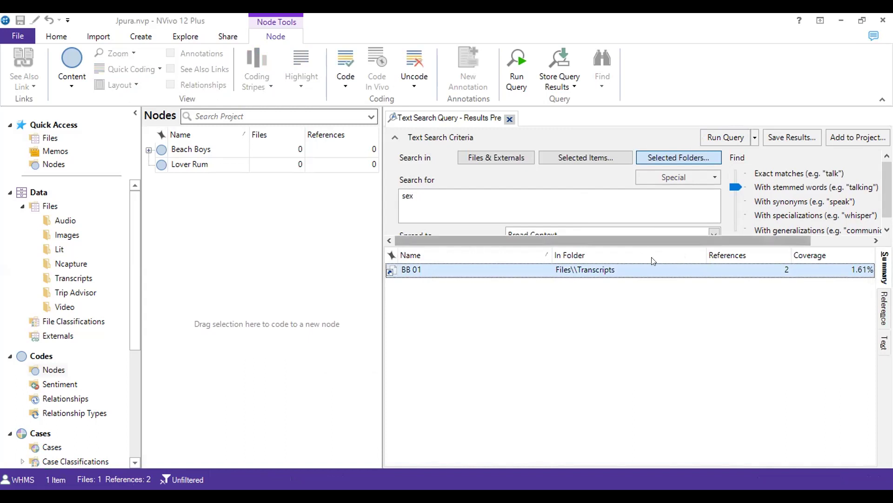
- Switch the search scope from the Transcripts folder to the Lit folder and rerun the "sex" query
click(672, 158)
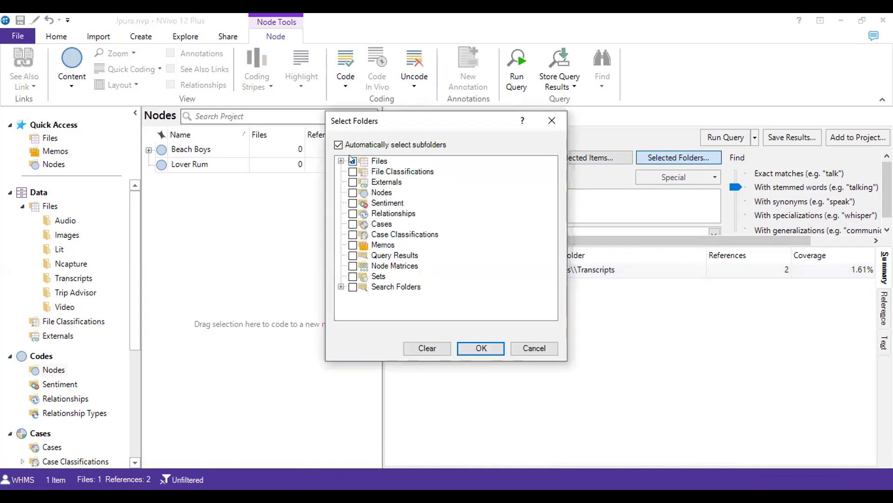
click(341, 161)
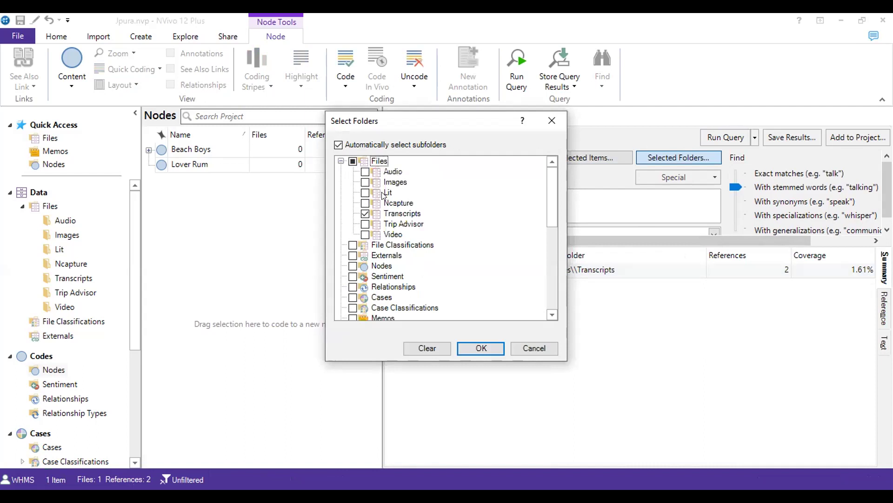
click(365, 192)
click(365, 214)
click(481, 348)
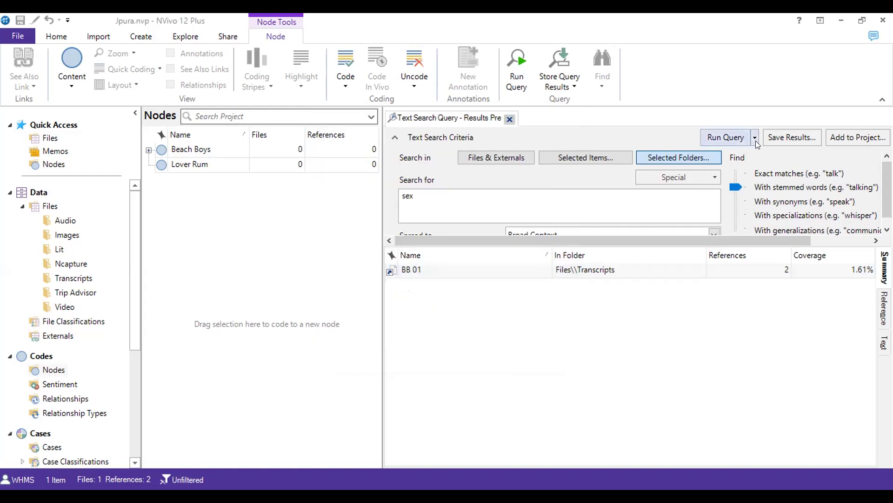
click(729, 140)
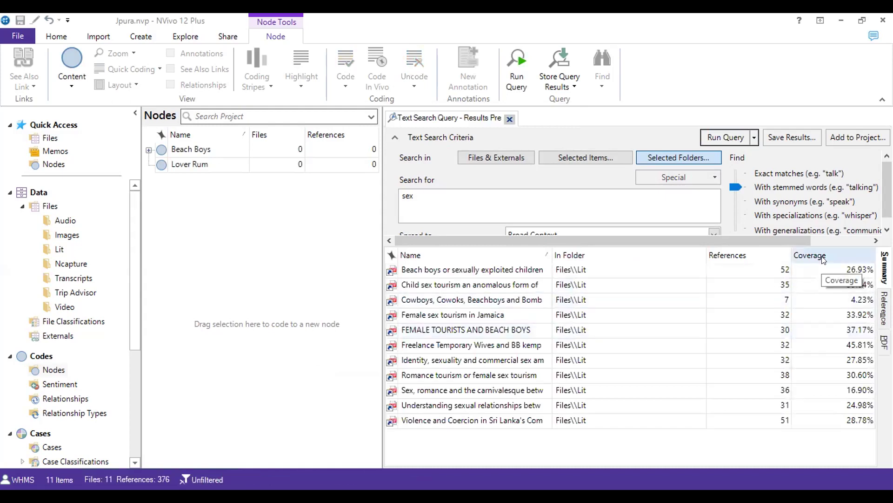
- Inspect the first four literature results and the "Female sex tourism in Jamaica" references, and expand the Beach Boys node
click(791, 267)
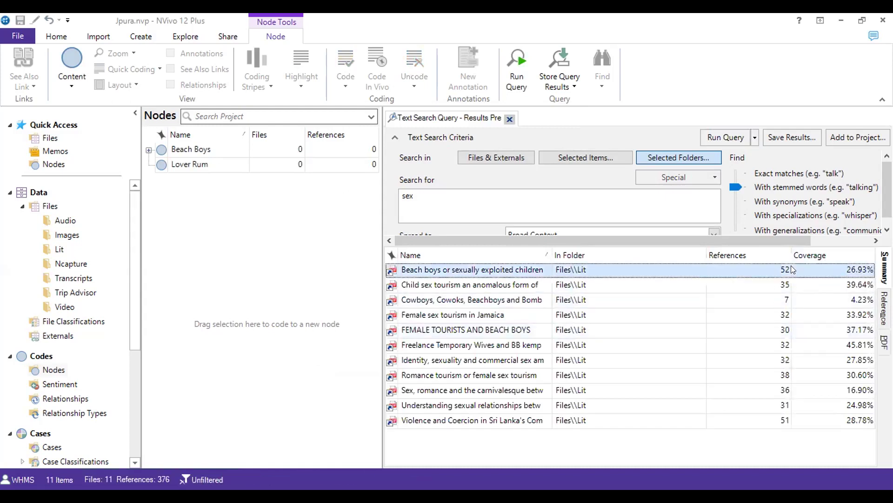
click(770, 282)
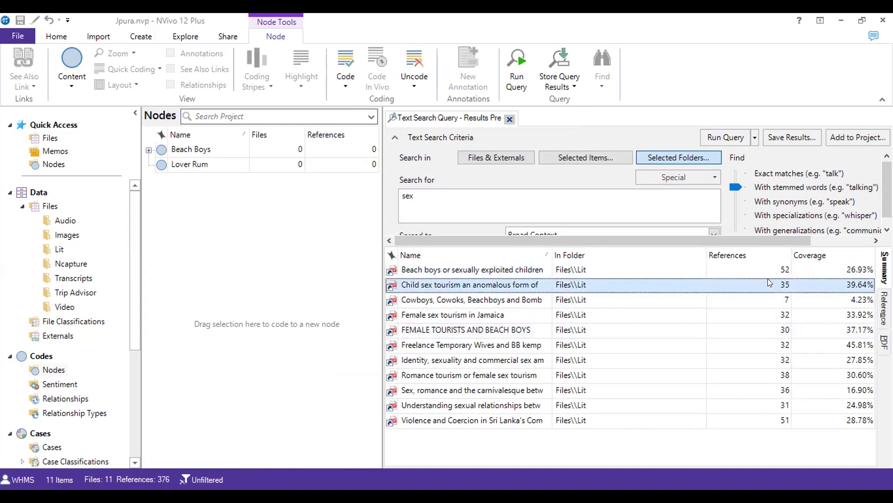
click(738, 298)
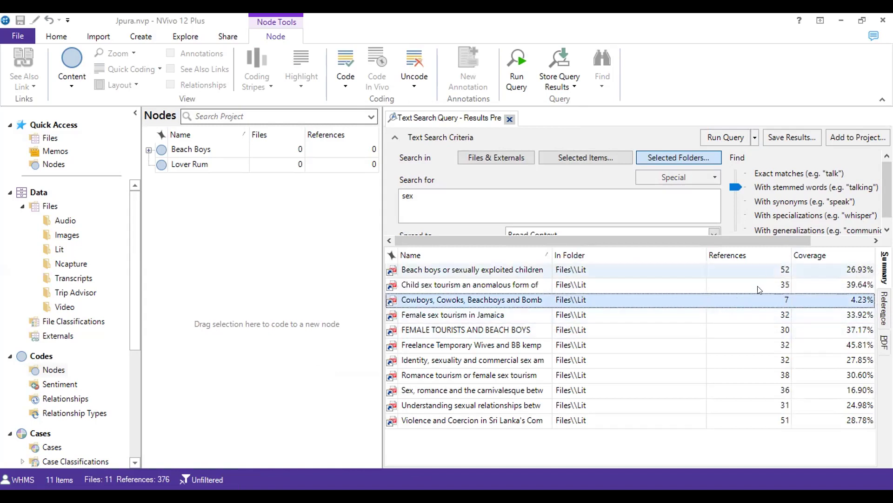
click(750, 317)
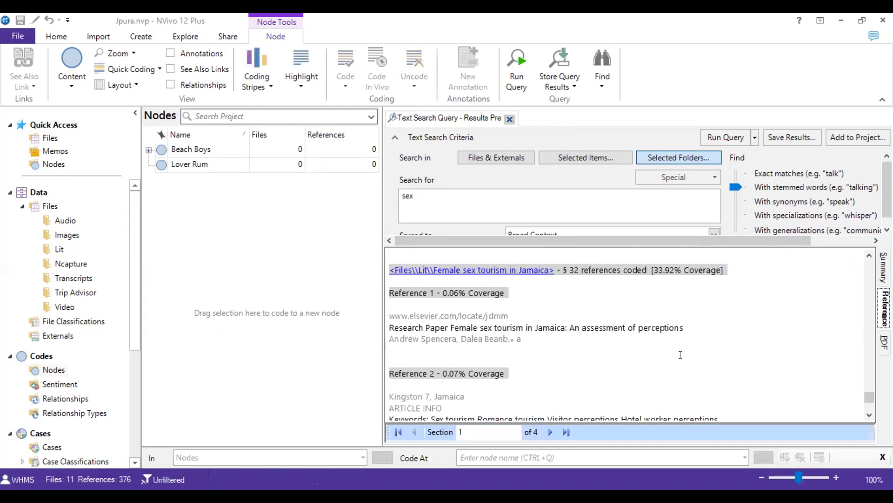
click(148, 152)
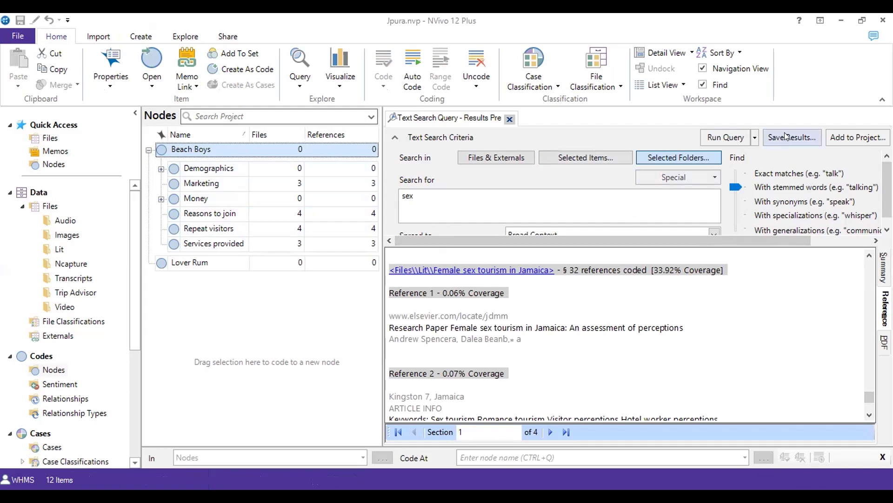
click(859, 138)
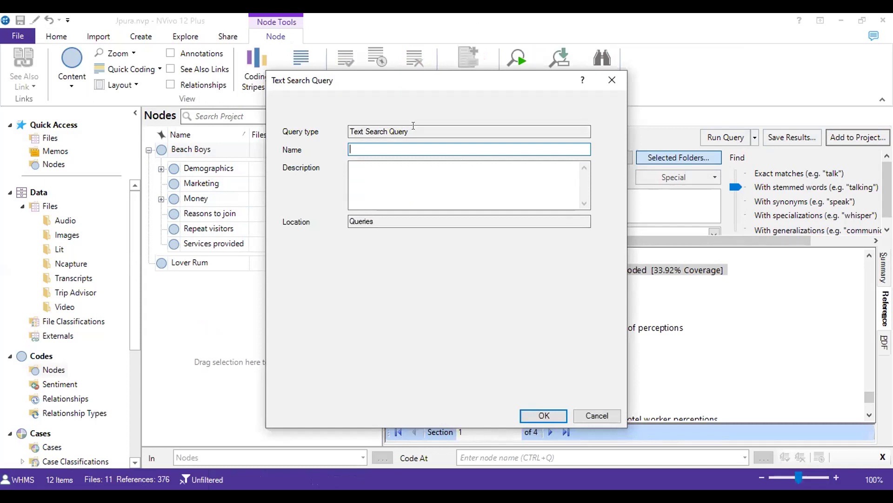
click(390, 221)
click(601, 418)
- Save the query results as a new code named "Sex" under the Beach Boys node
click(786, 136)
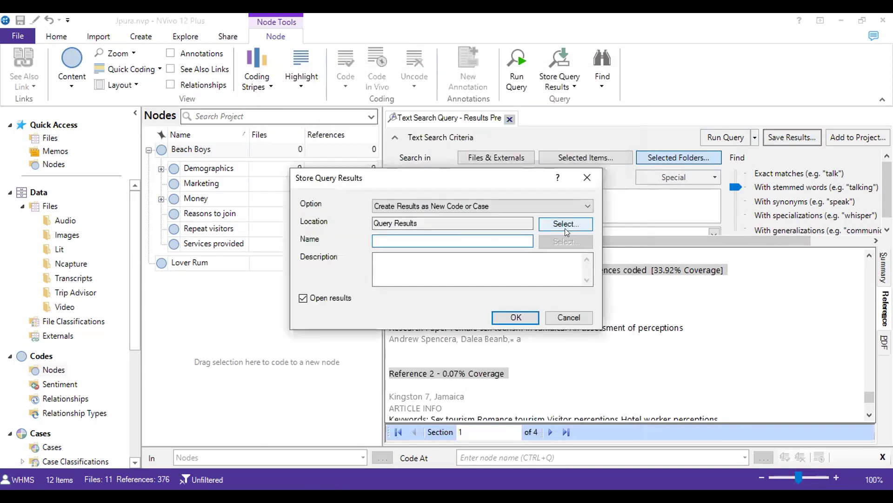
click(559, 223)
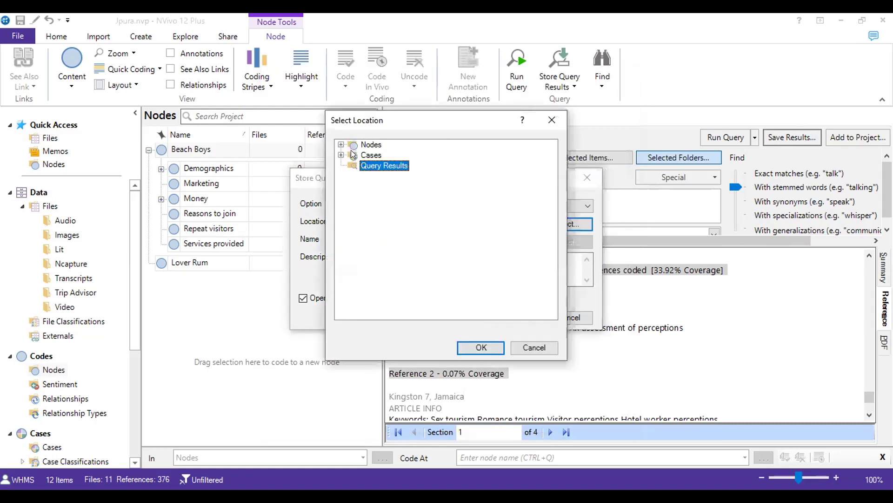
click(341, 145)
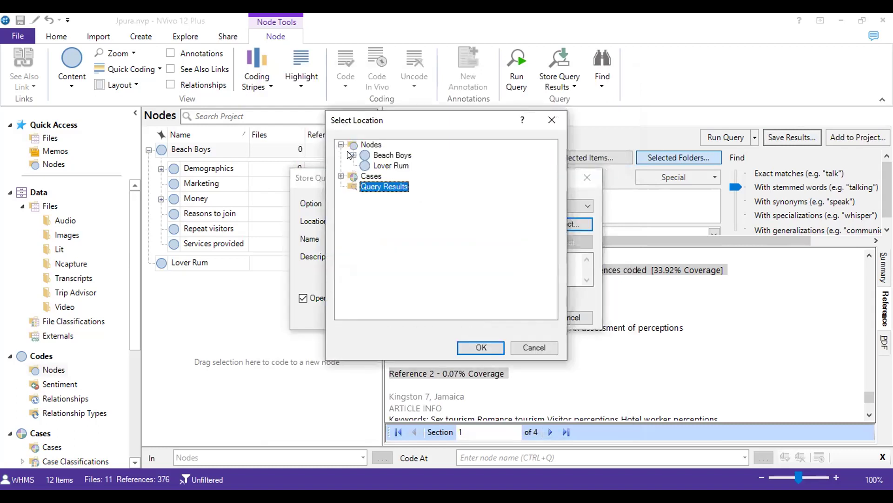
click(353, 155)
click(392, 154)
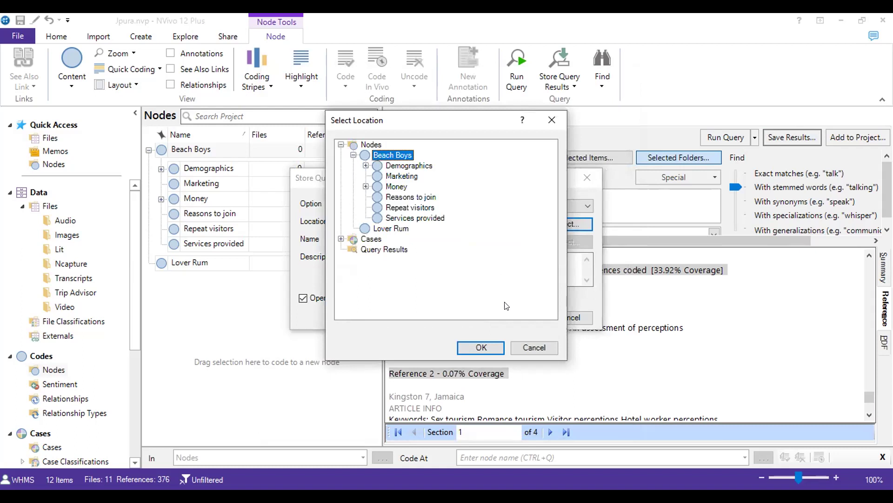
click(480, 347)
click(417, 239)
text(Sex)
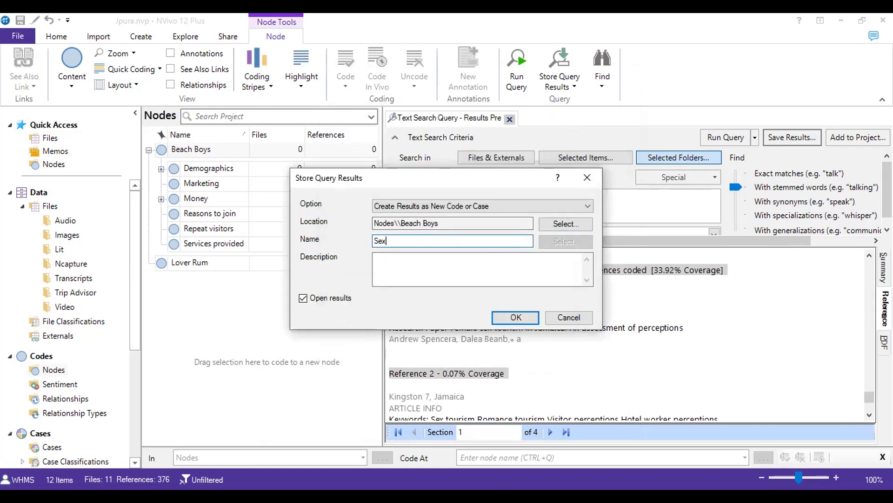
click(515, 317)
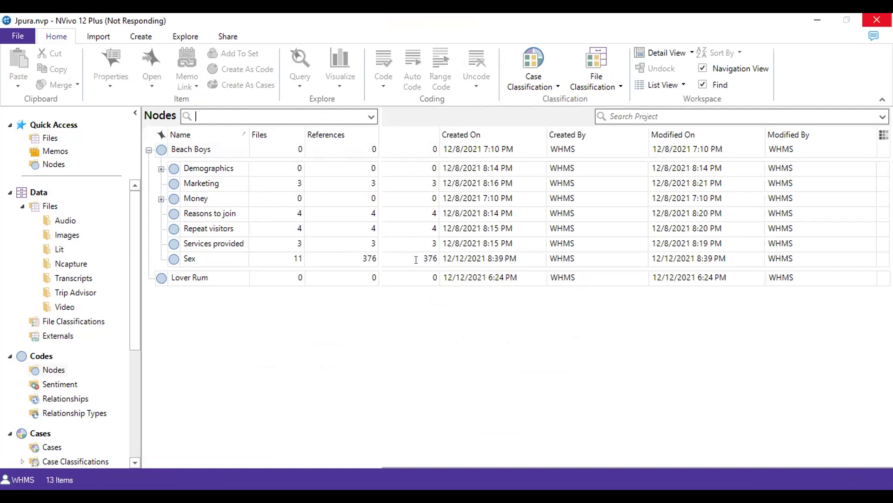
- Open the Sex code under Beach Boys and examine its coded literature references
double_click(338, 257)
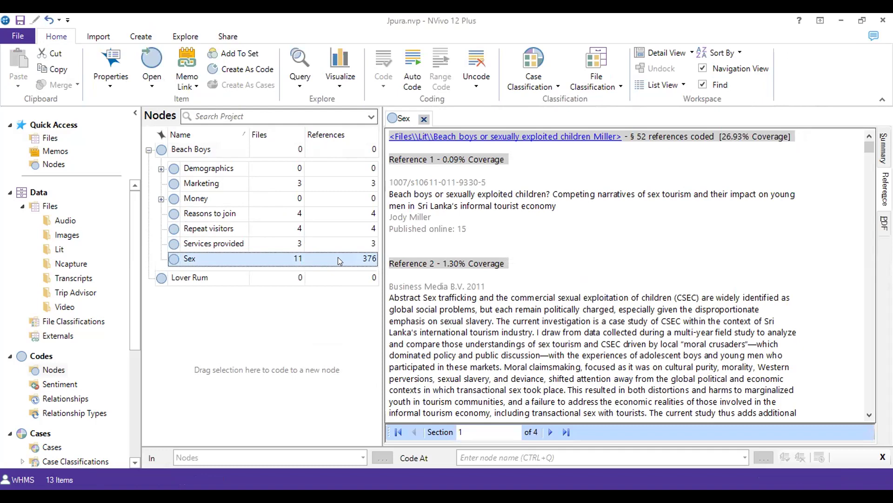
scroll(612, 294, down, 20)
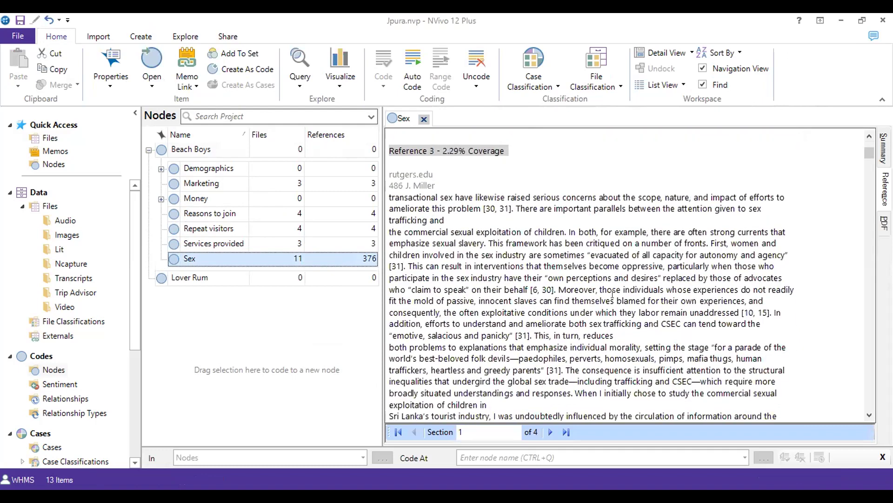
scroll(612, 294, down, 5)
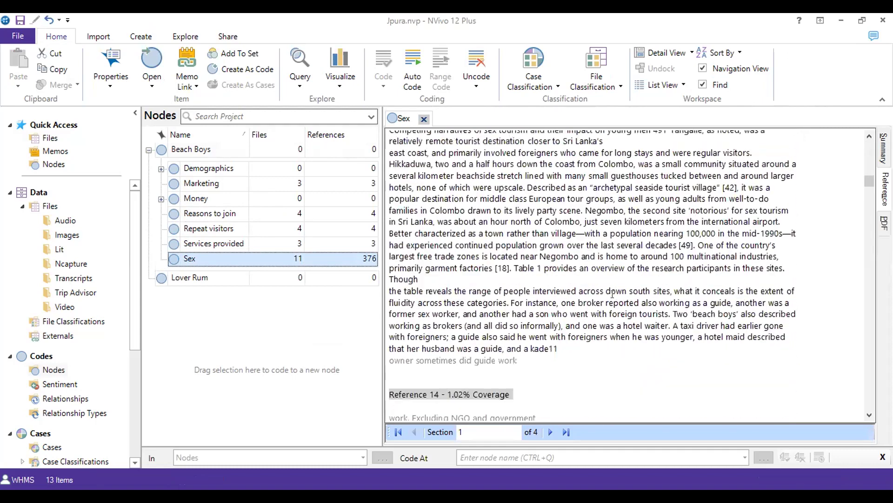
scroll(613, 294, up, 5)
scroll(613, 294, up, 20)
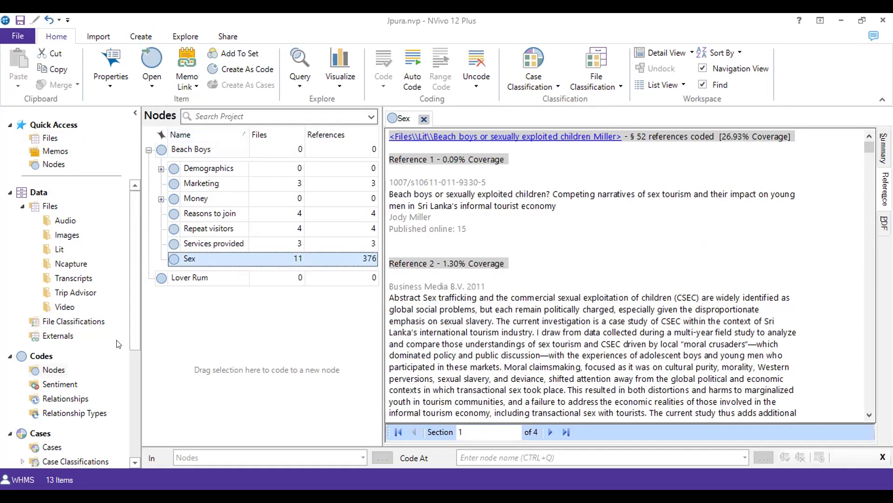
- Undo the creation of the Sex code under Beach Boys
drag(132, 312, 140, 373)
scroll(140, 375, down, 1)
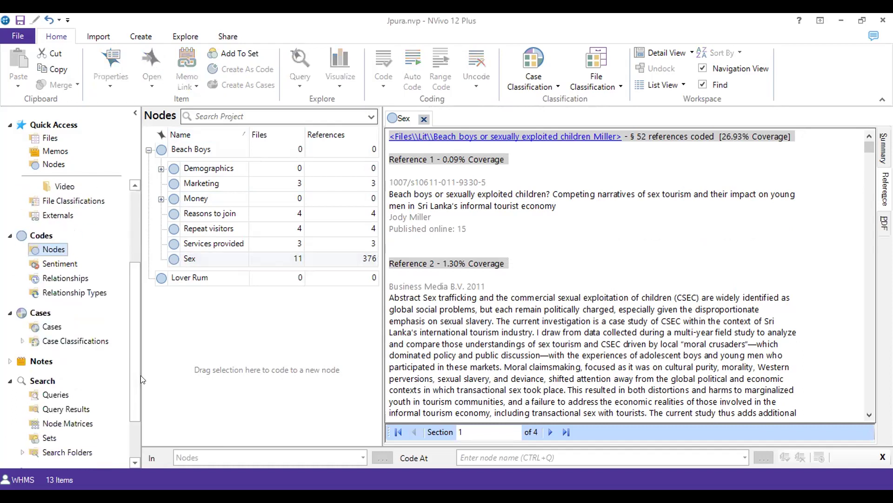
scroll(131, 424, down, 2)
scroll(130, 424, up, 5)
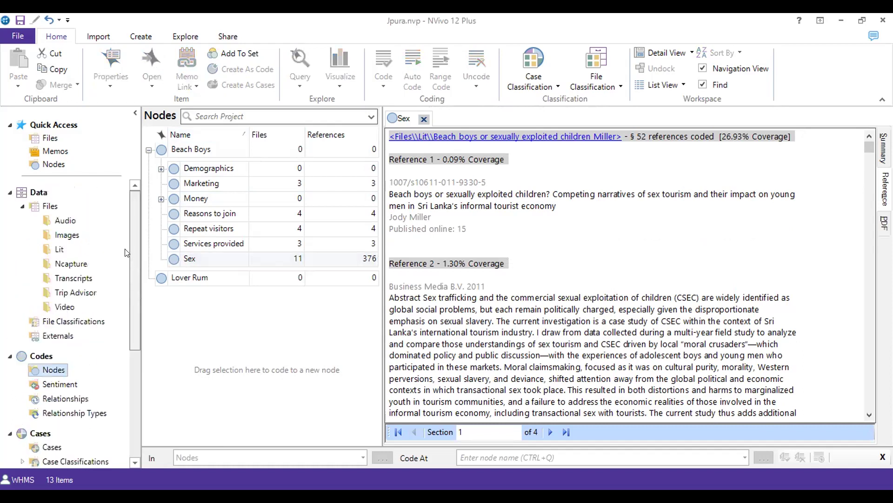
click(47, 20)
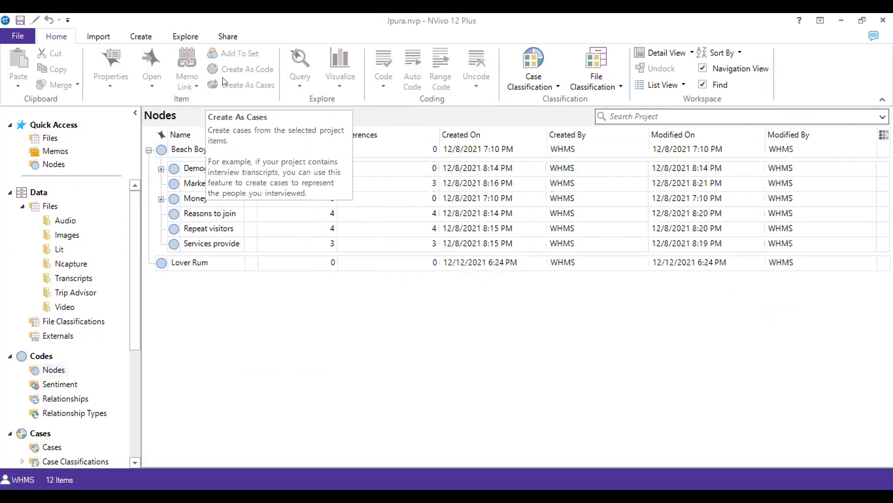
- Start a new text search query and enter "sex" as the search text
click(186, 37)
click(184, 59)
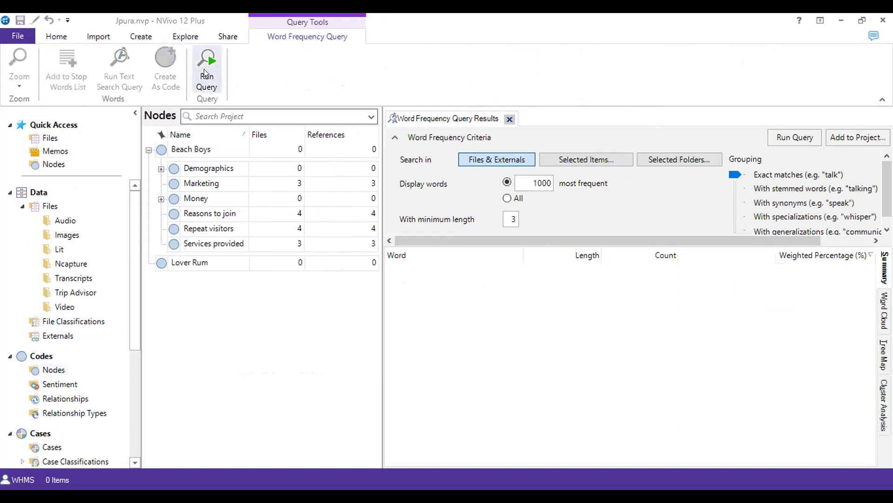
click(177, 37)
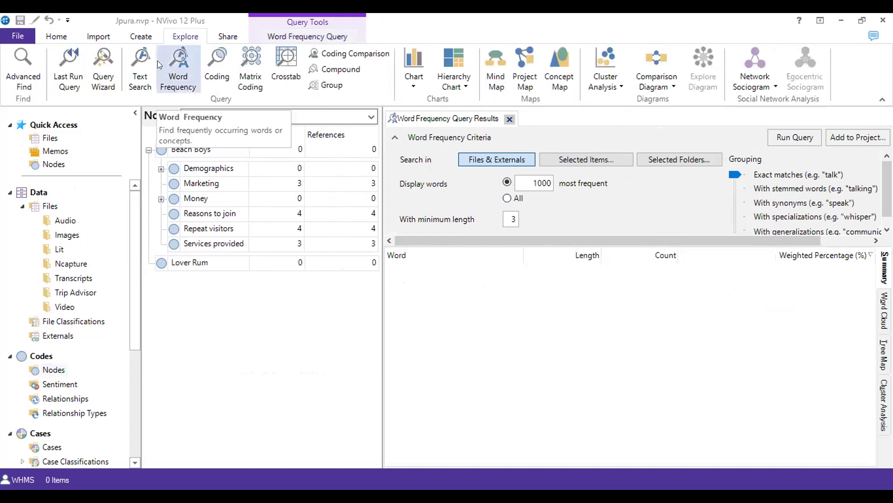
click(140, 68)
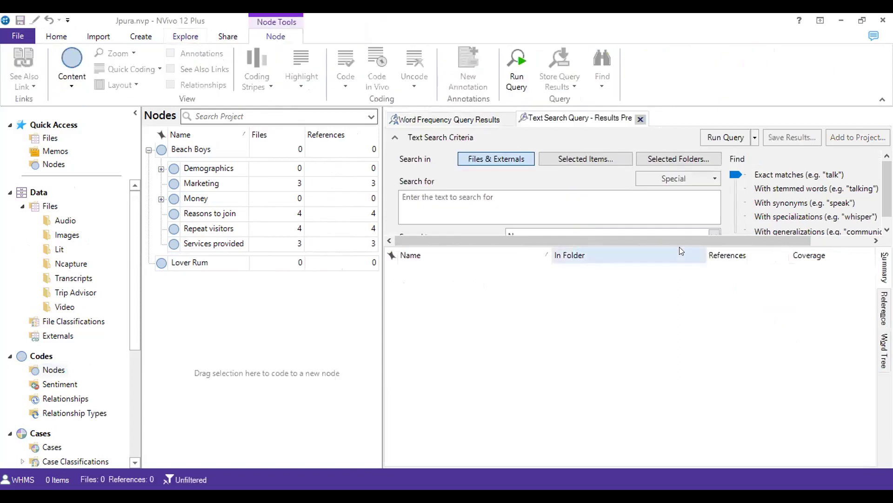
click(519, 218)
text(sex)
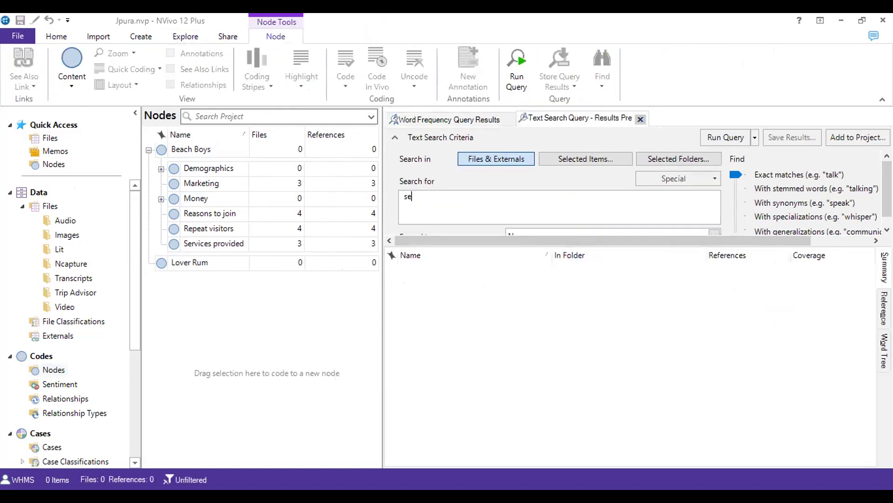
- Limit the text search to the Lit folder, leaving the Transcripts folder out of the scope
click(654, 158)
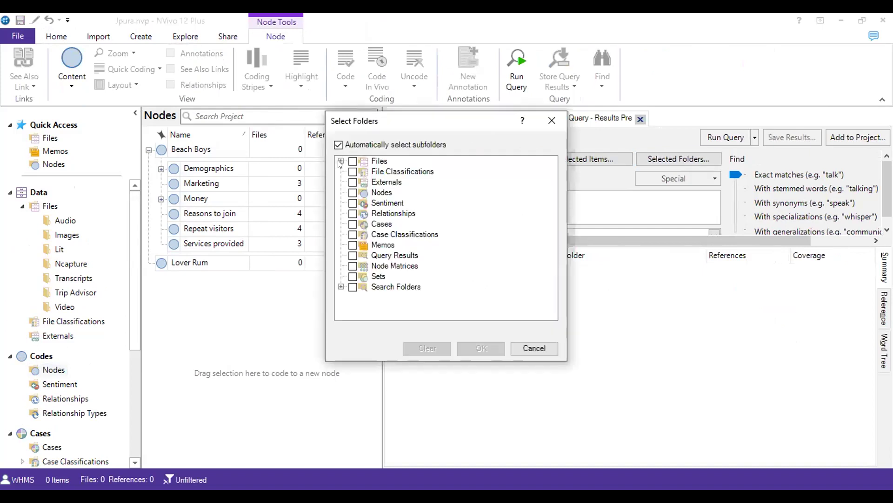
click(341, 161)
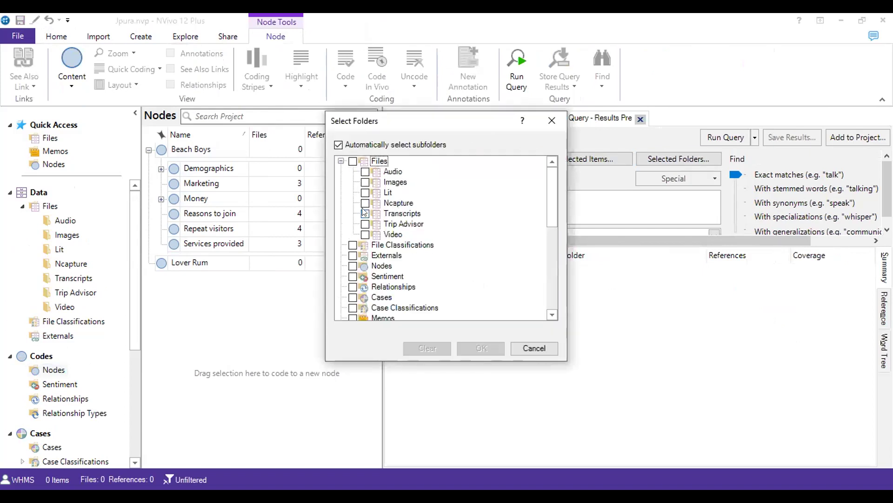
click(362, 213)
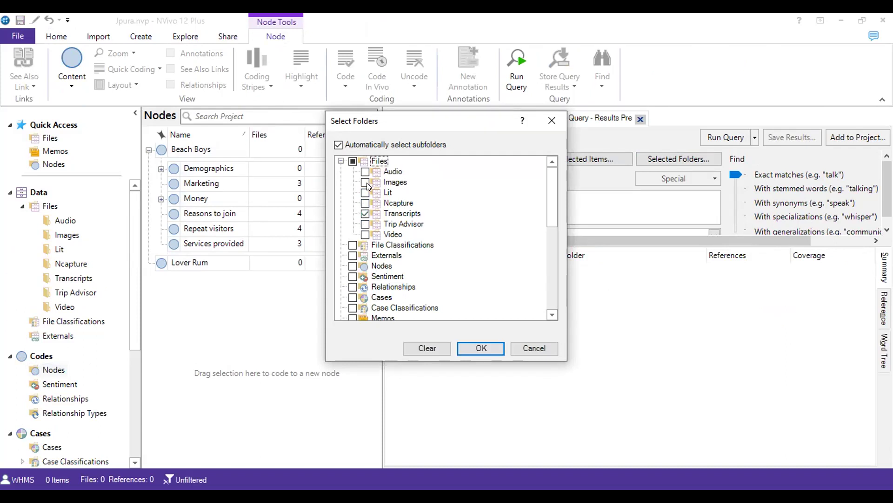
click(365, 192)
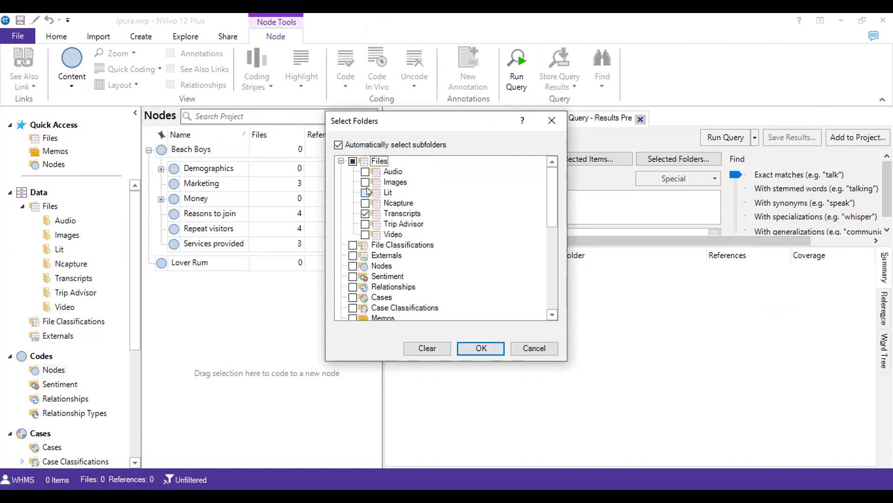
click(365, 214)
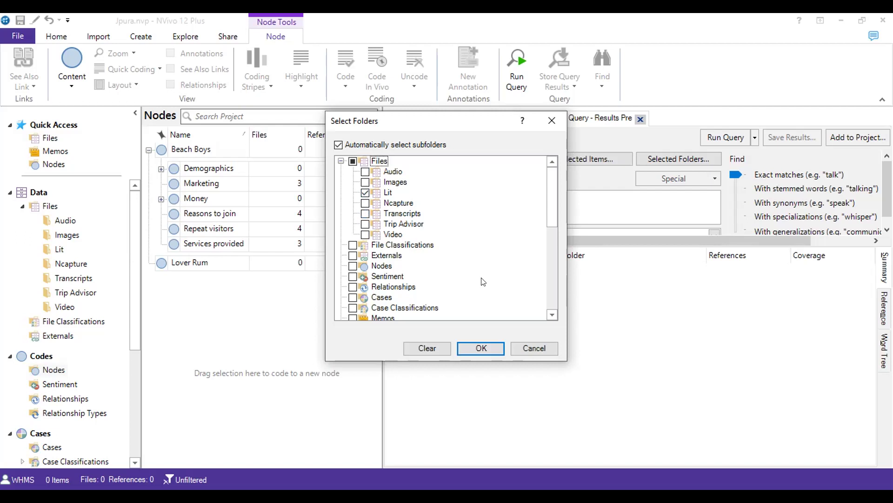
click(473, 348)
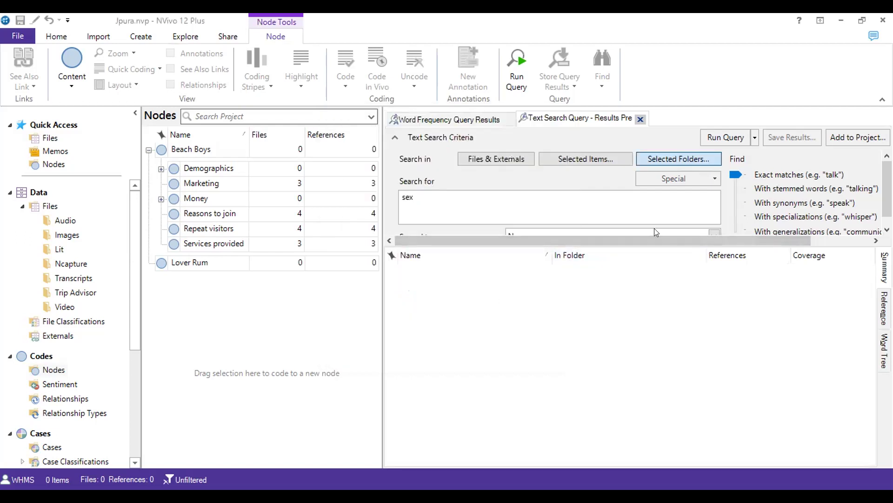
- Spread the search matches to Narrow Context and run the query
click(655, 230)
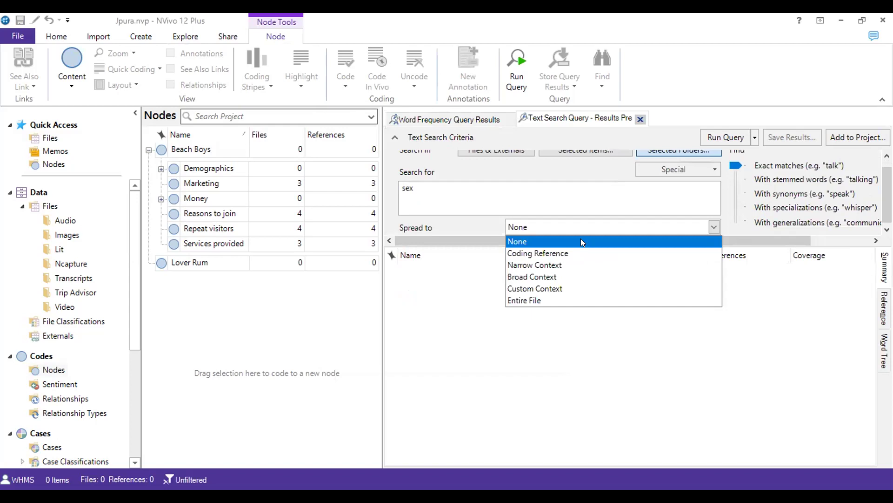
click(580, 240)
click(609, 226)
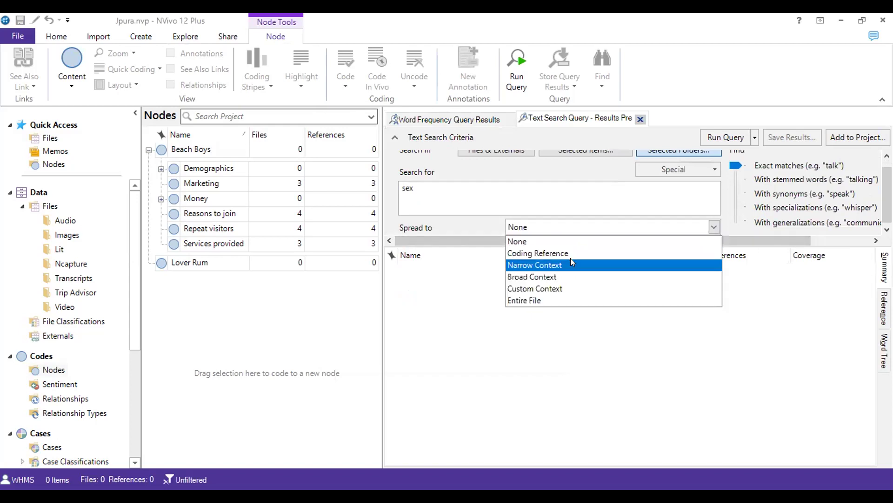
click(571, 258)
click(726, 136)
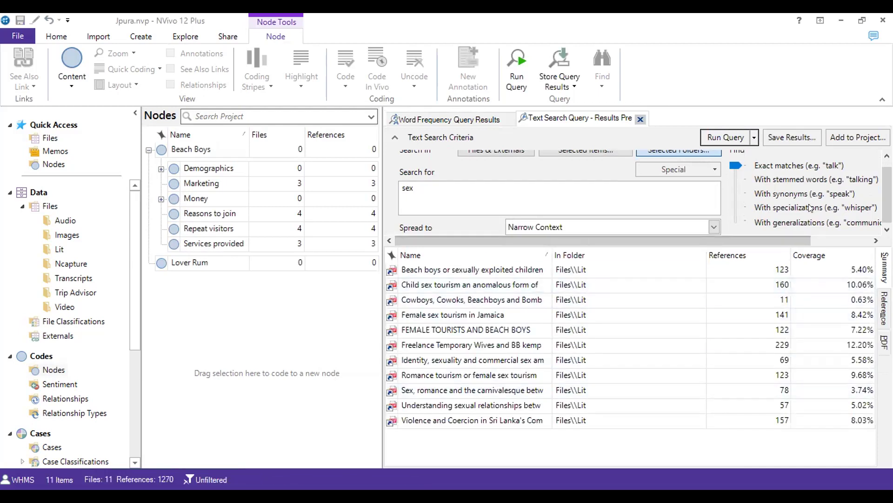
- Save the query results as a new code named "Sex II" under the Beach Boys node
click(840, 133)
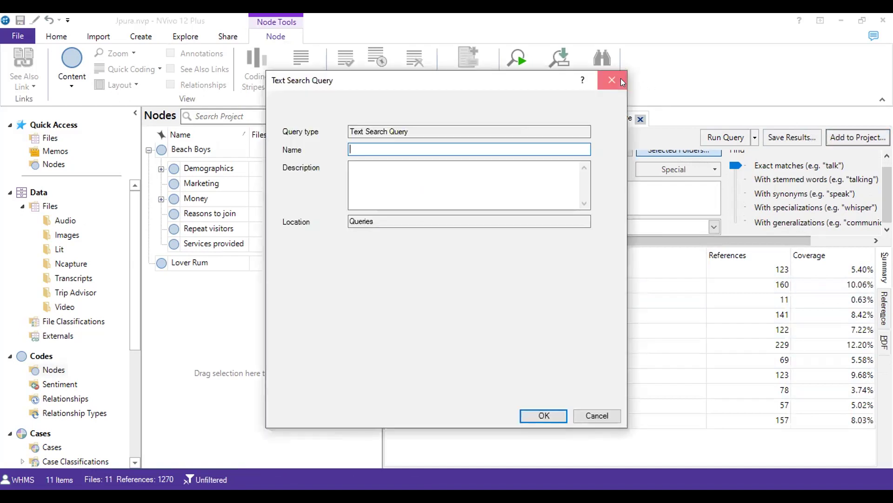
click(619, 80)
click(786, 137)
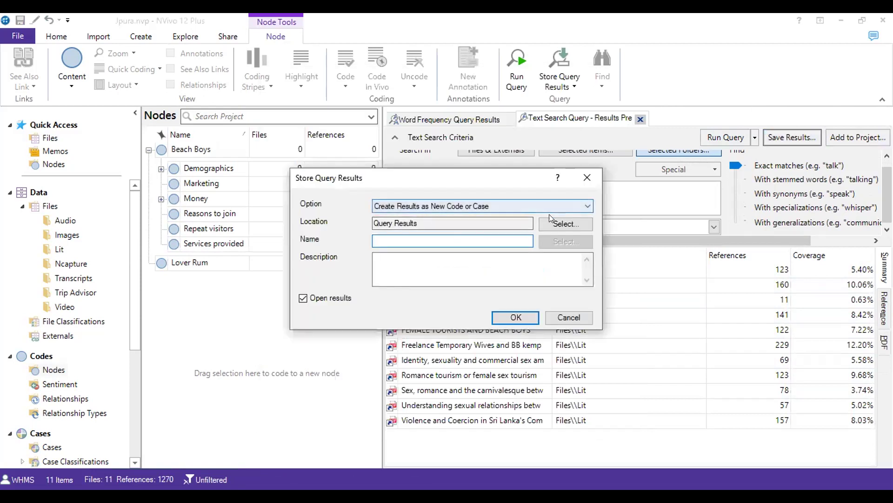
click(553, 224)
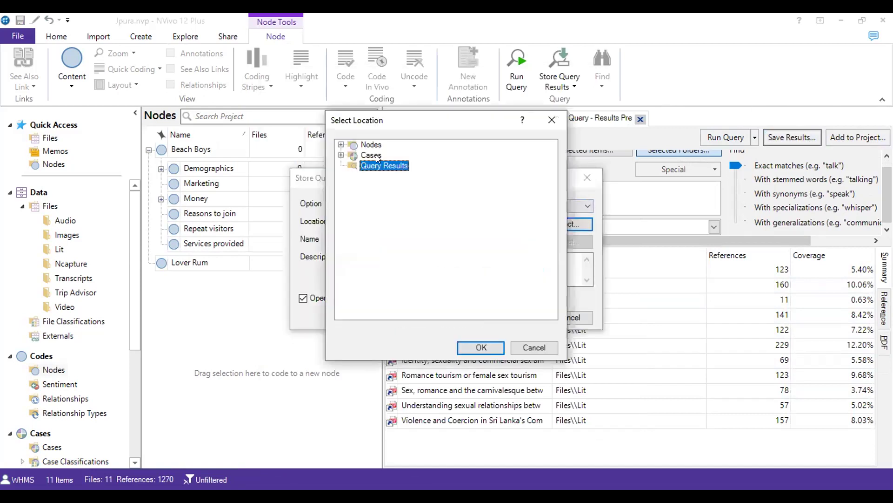
click(339, 145)
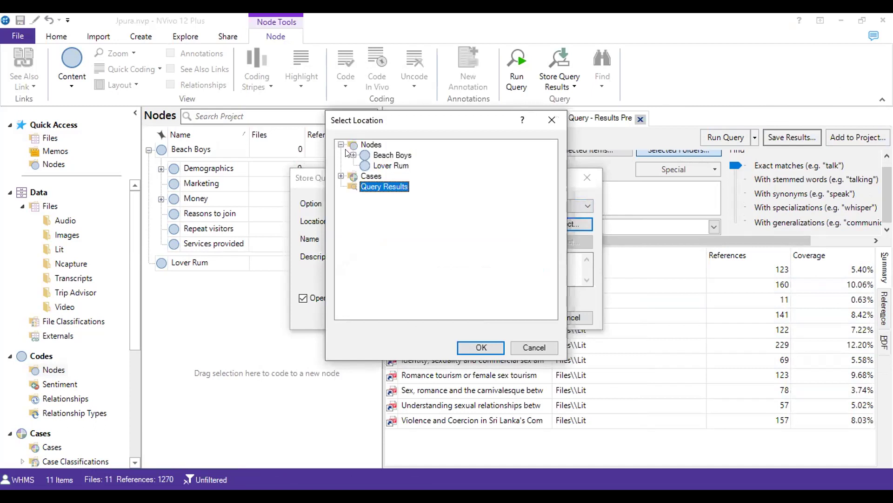
click(379, 155)
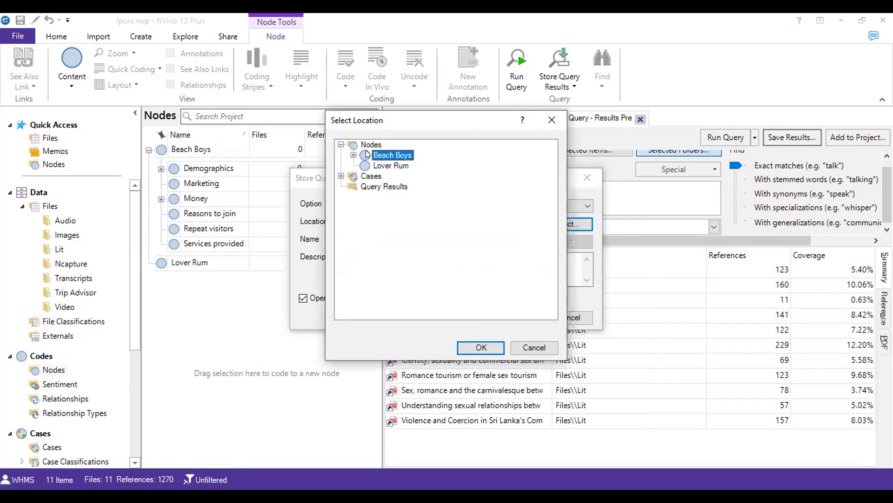
click(483, 347)
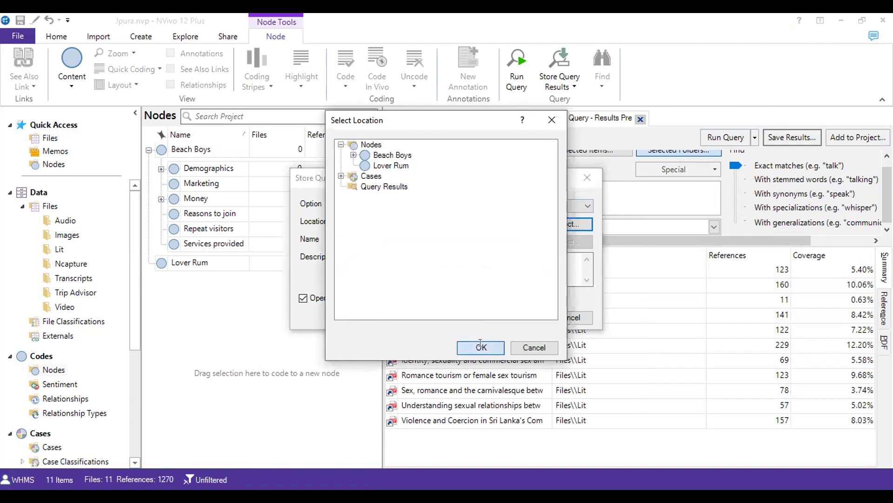
text(Se)
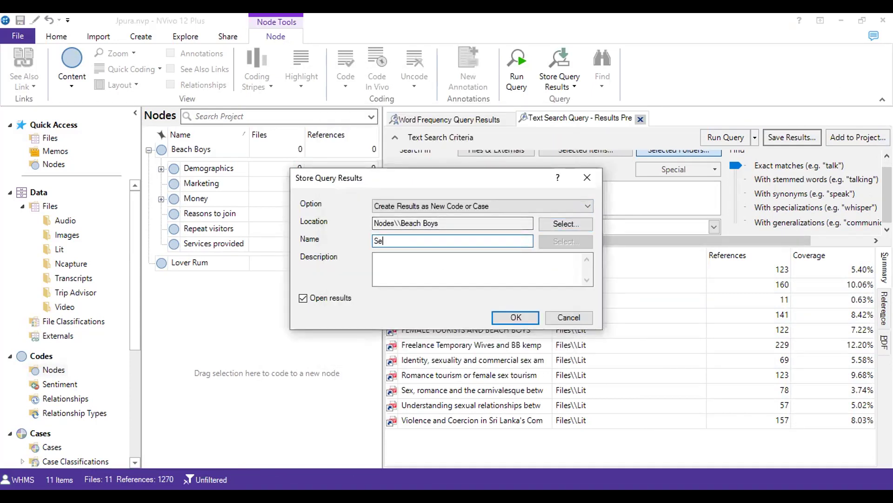
text(x II)
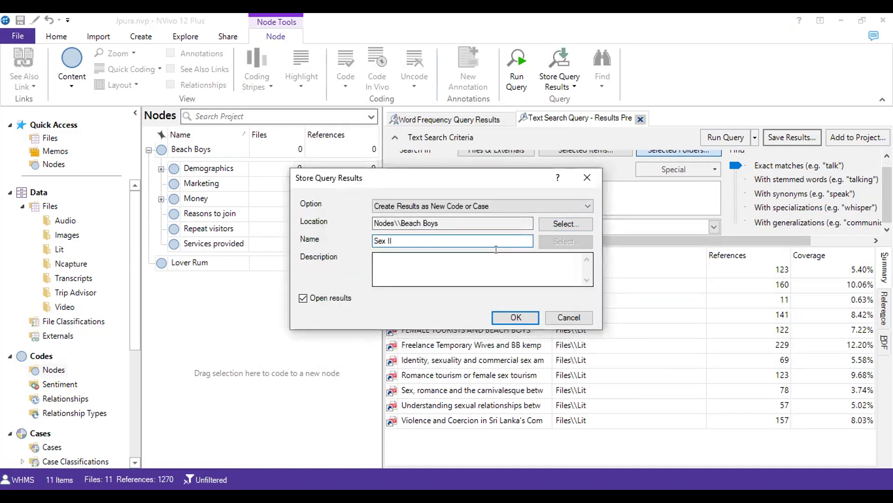
click(512, 316)
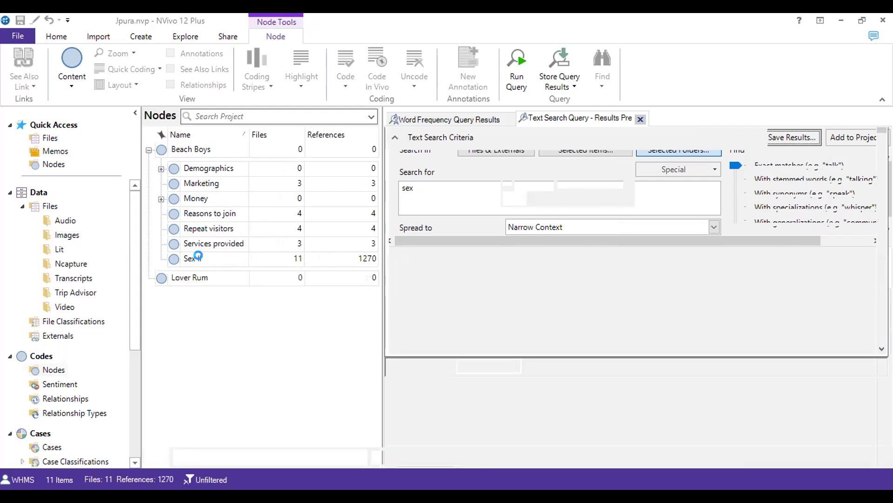
- Open the Sex II code and examine how much surrounding text its references include
double_click(199, 256)
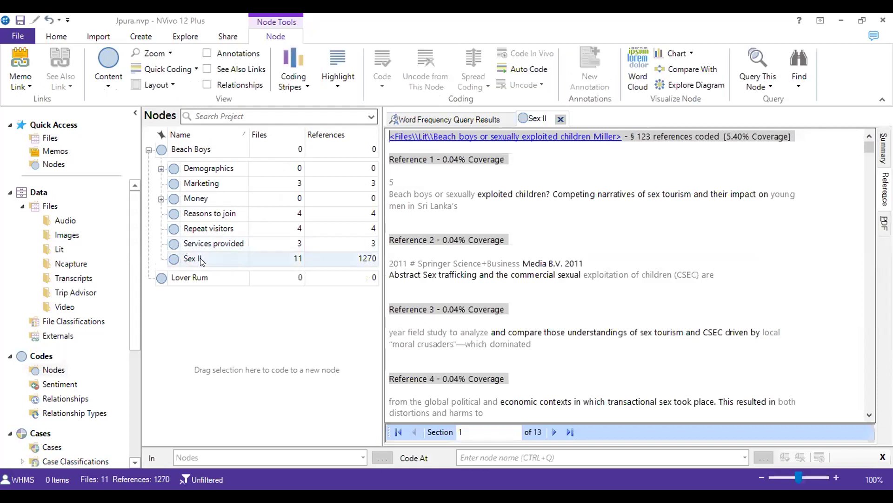
click(200, 258)
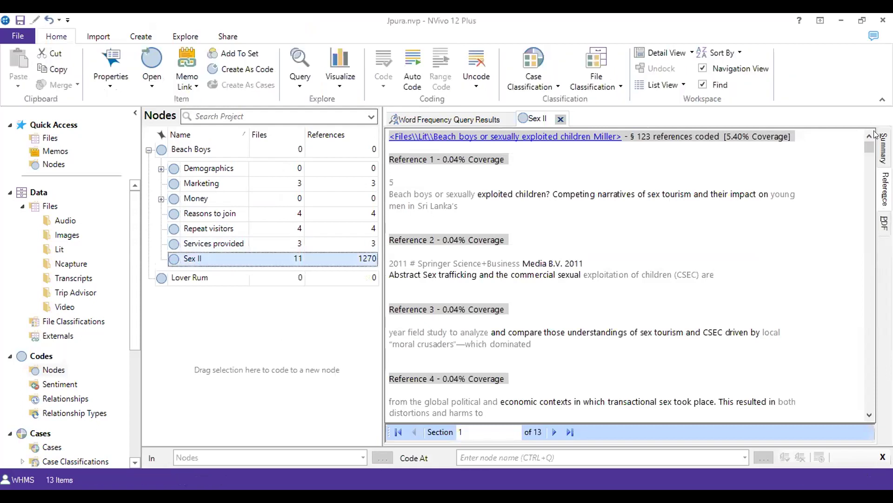
scroll(871, 141, down, 1)
drag(871, 141, 869, 245)
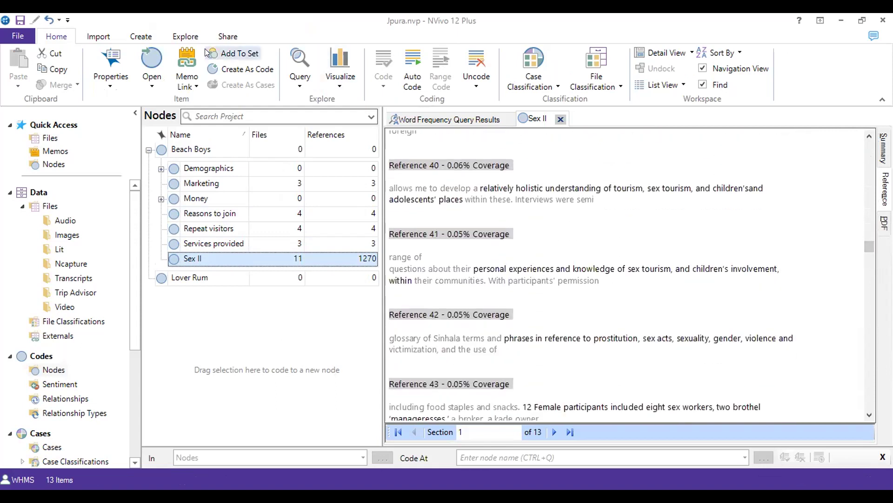
- Close the unused Word Frequency query results
click(124, 37)
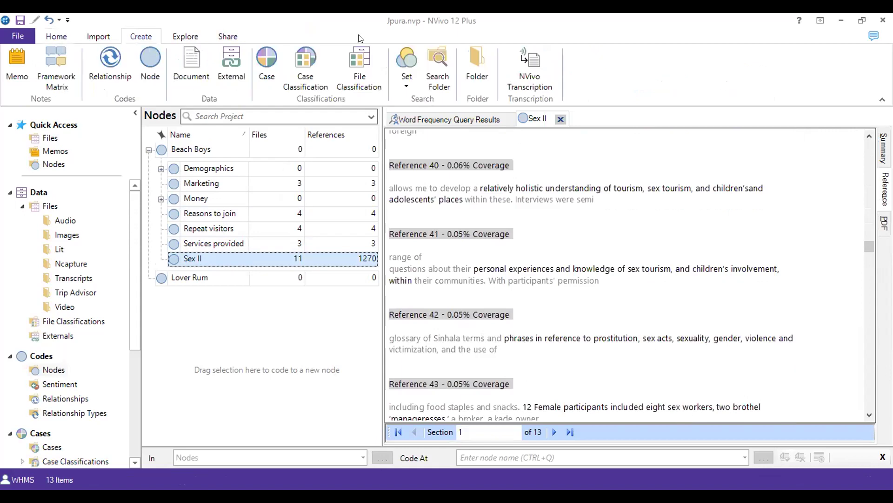
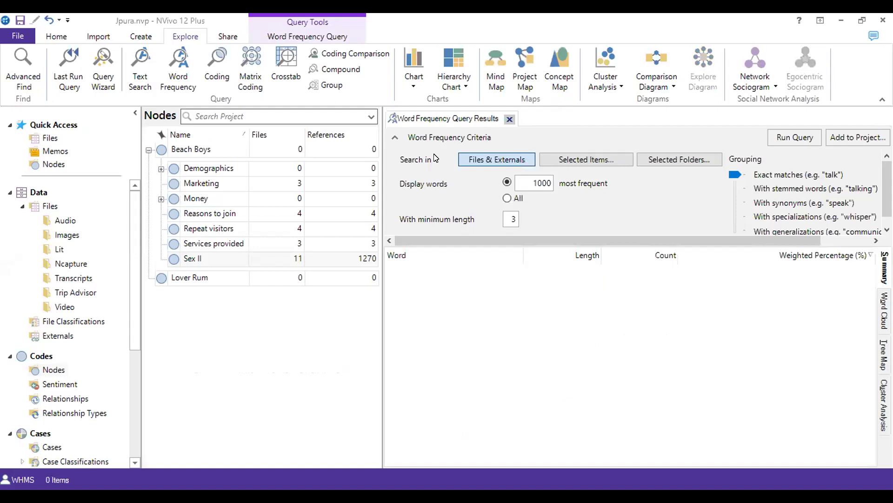
click(509, 117)
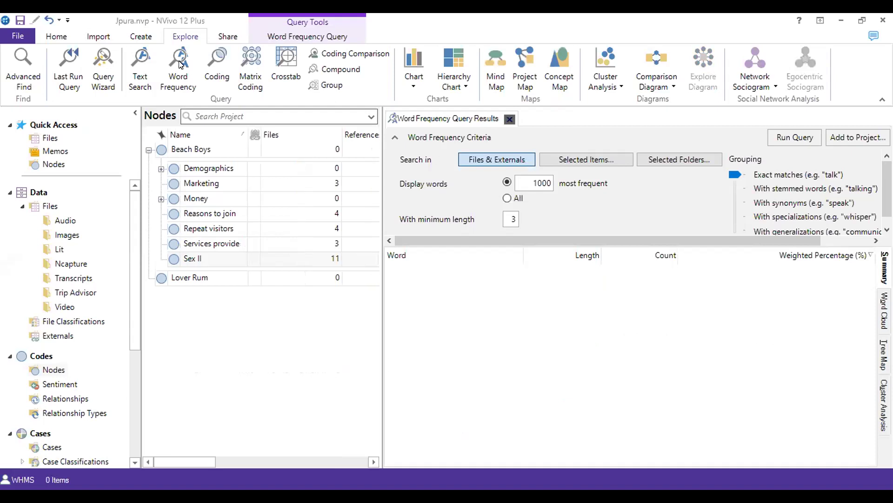
- Start a new text search query for "sex AND poor", inserting the AND operator between the two words
click(140, 70)
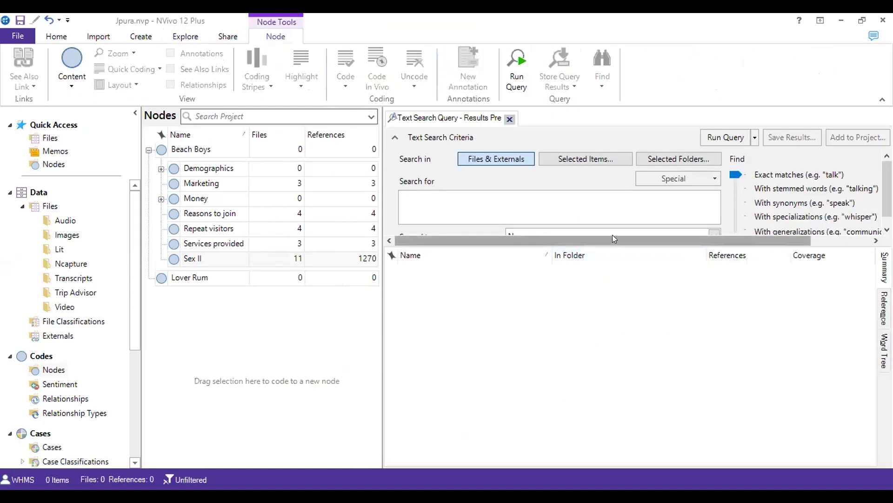
text(sex)
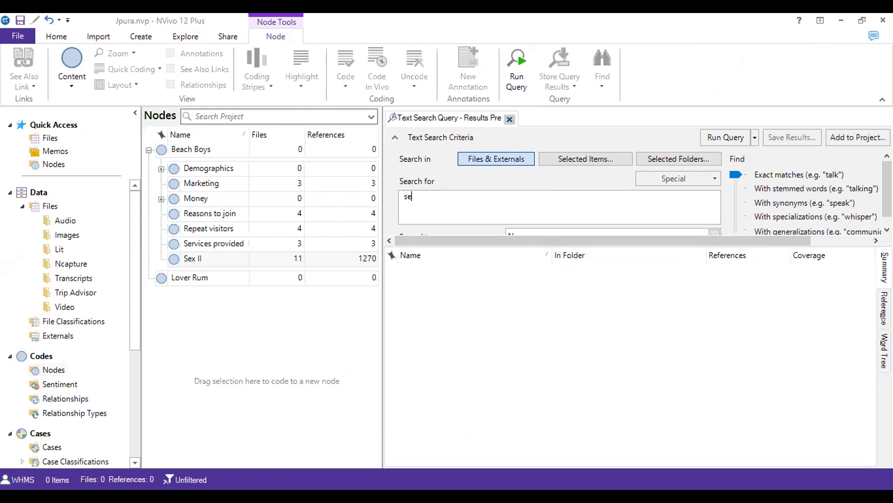
click(692, 178)
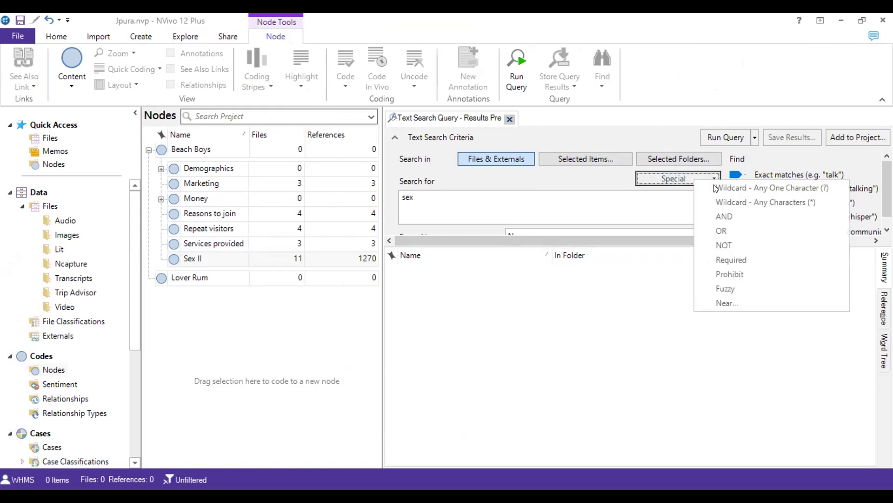
click(724, 216)
text(poor)
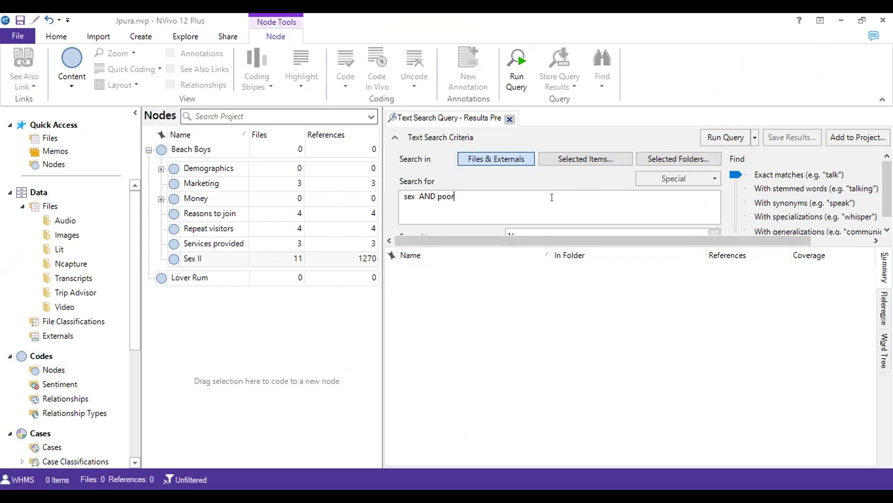
click(690, 180)
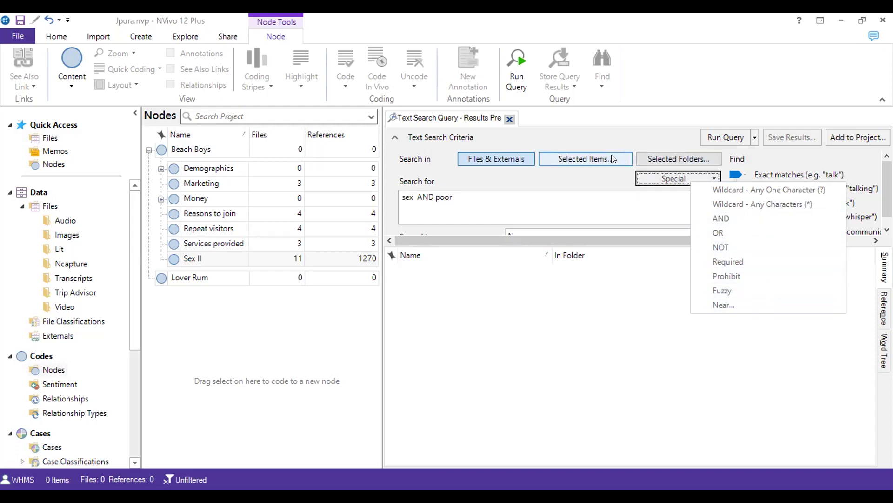
- Limit the search to the Transcripts folder and run the query
click(692, 158)
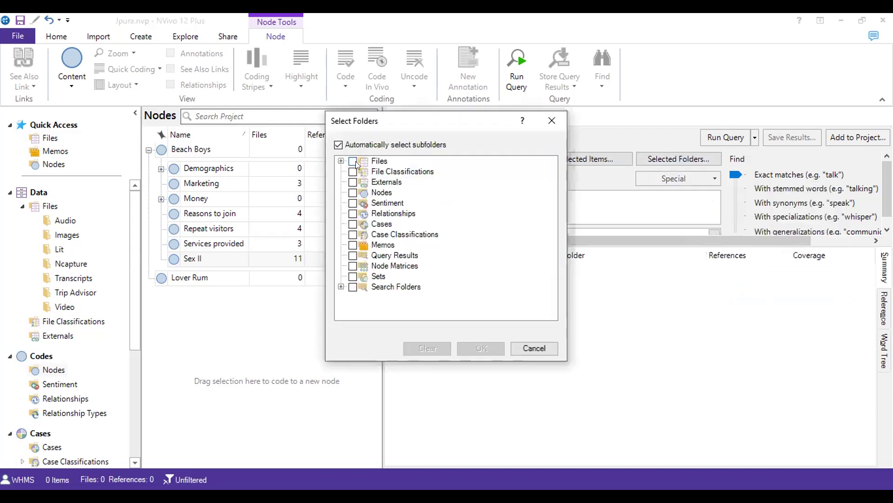
click(365, 214)
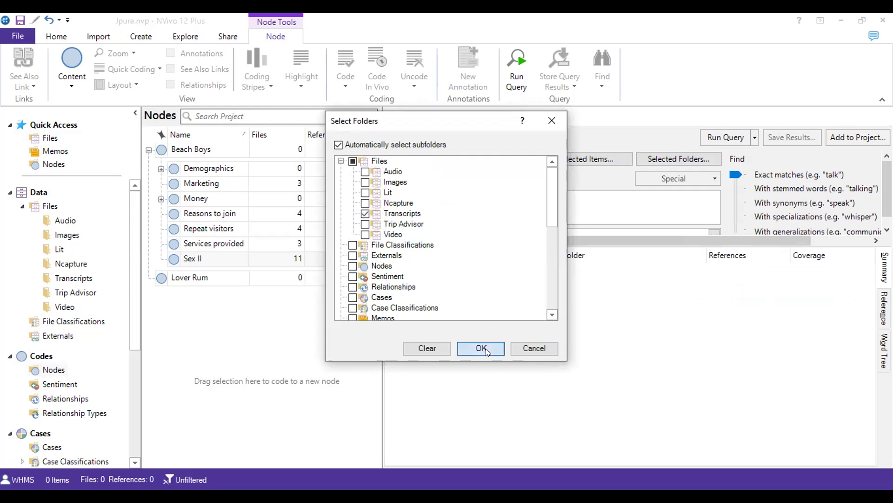
click(485, 348)
click(726, 130)
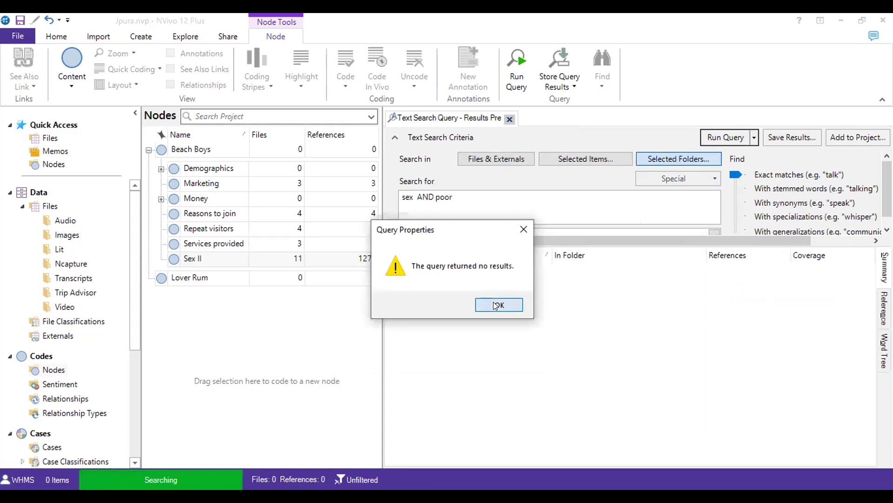
click(496, 305)
- Change the search expression to "sex OR poor", rerun the query and view the matching references
click(430, 195)
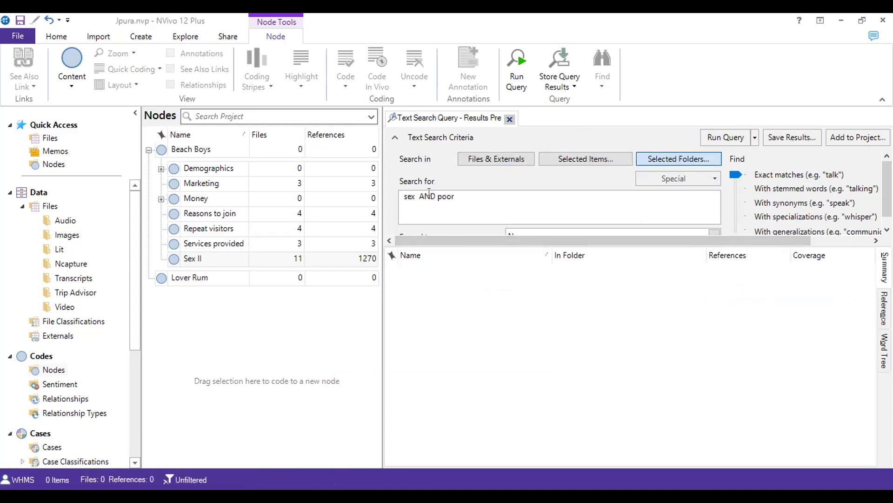
key(BackSpace)
key(BackSpace)
key(BackSpace)
click(661, 181)
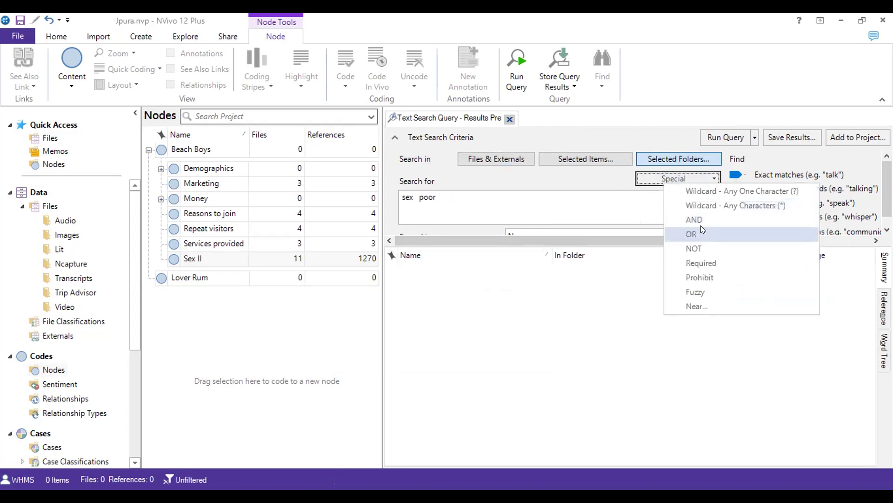
click(694, 233)
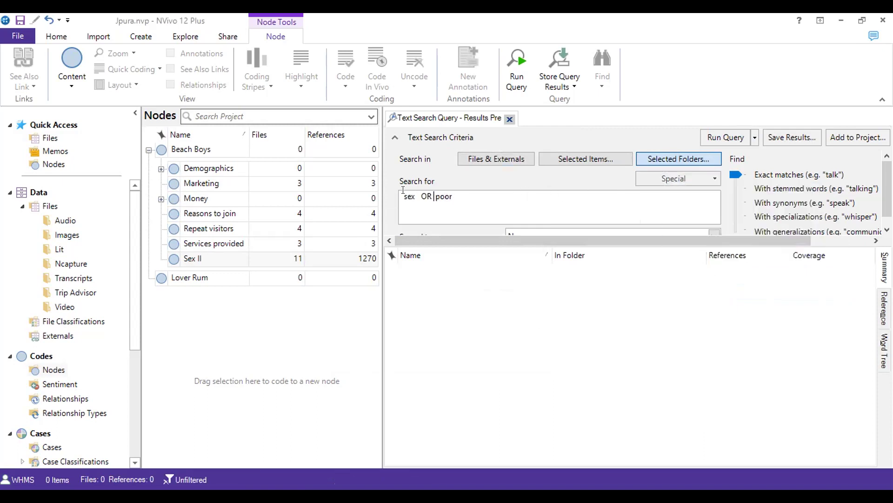
click(417, 193)
key(BackSpace)
key(BackSpace)
click(717, 139)
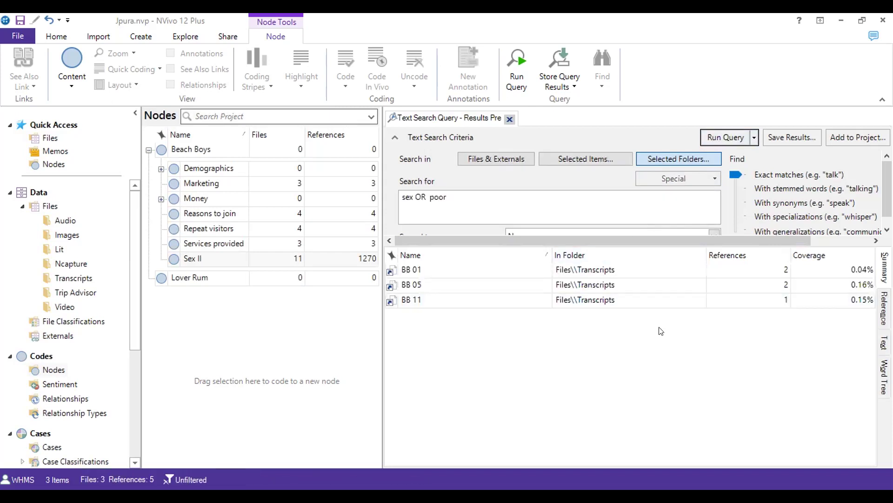
click(884, 308)
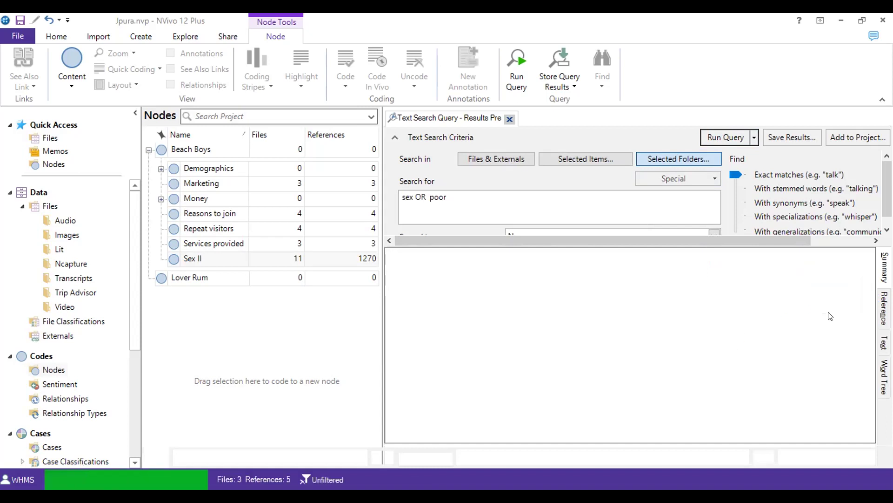
mouse_move(869, 286)
mouse_down()
mouse_move(879, 402)
mouse_move(878, 292)
mouse_up()
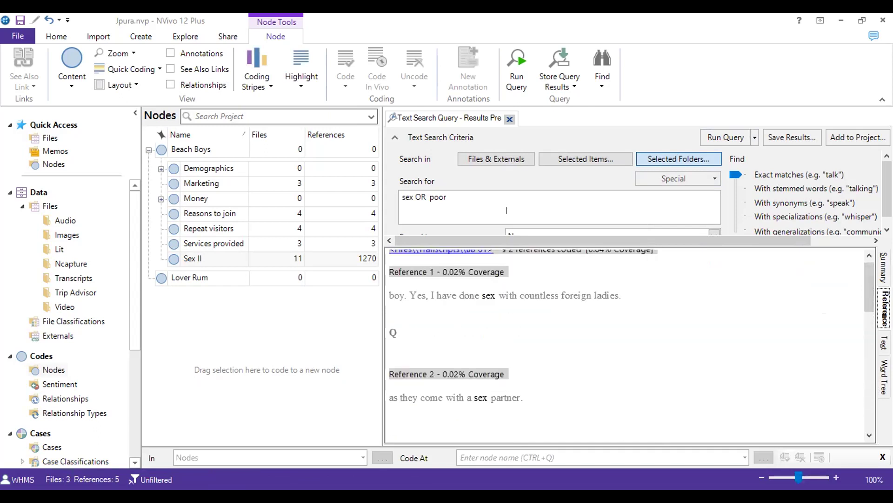
- Extend the search expression to "sex OR poor OR drugs", run it and read through the references
click(477, 196)
text(OR )
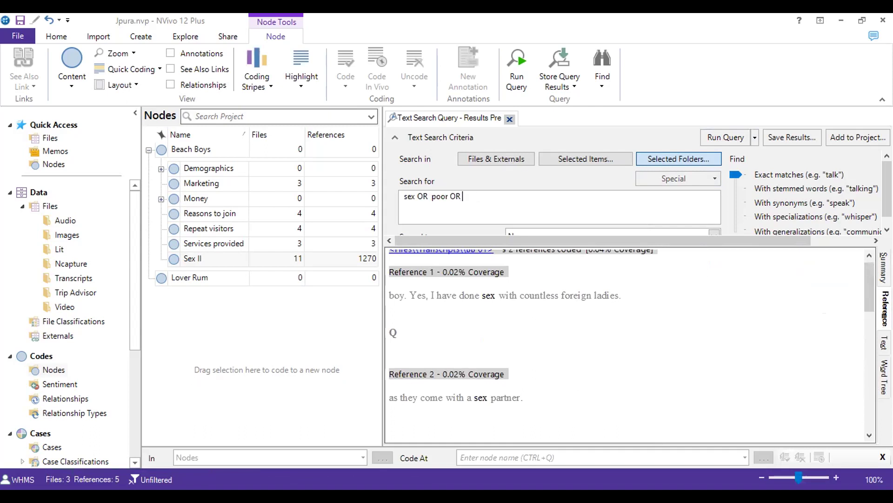
text(drugs)
click(724, 131)
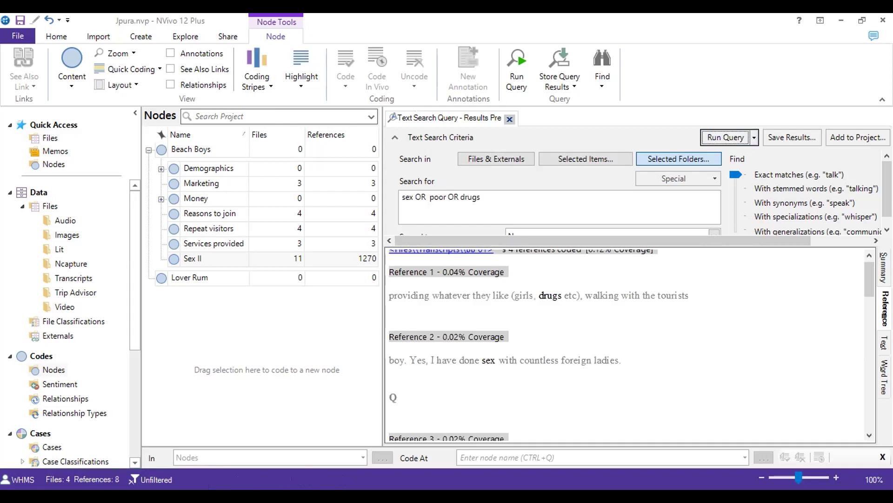
click(884, 268)
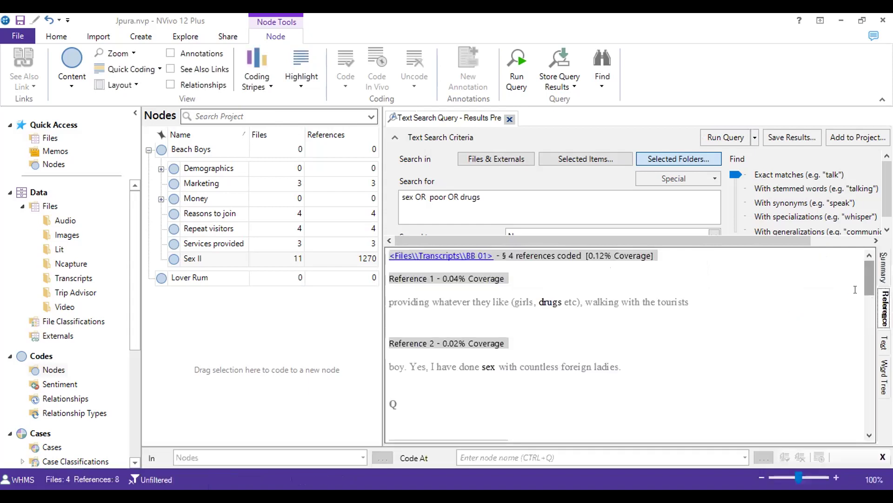
drag(863, 267, 863, 344)
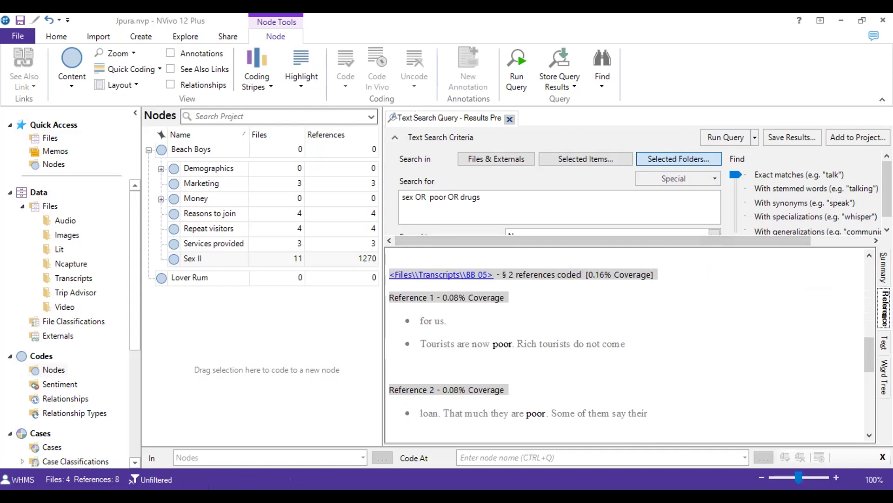
- Display the results as a word tree and run a text search on its "for us . Tourists are now" branch
click(884, 377)
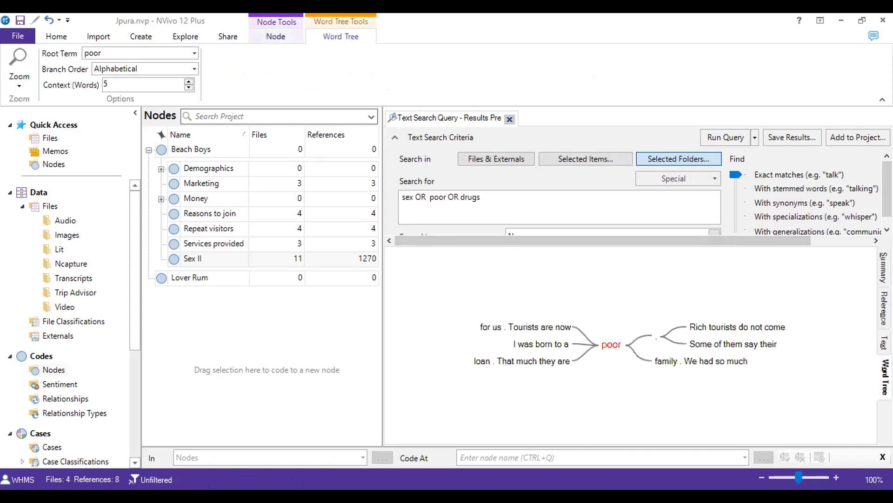
mouse_move(718, 366)
click(503, 330)
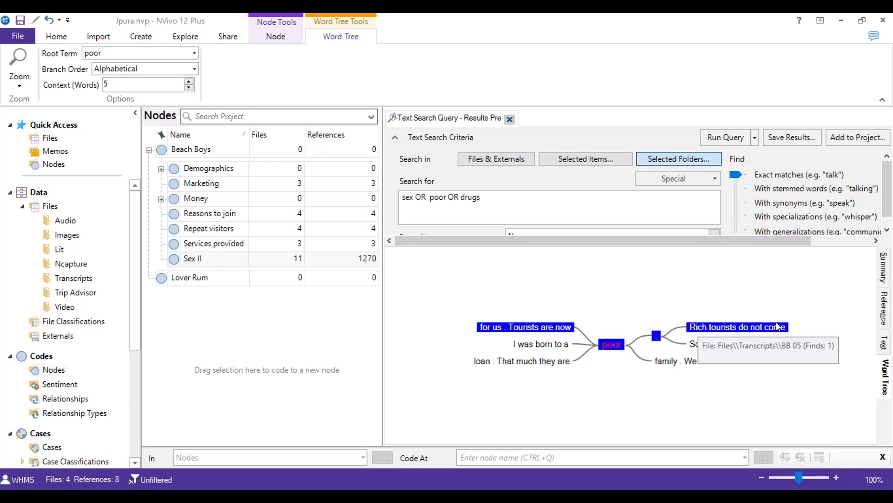
right_click(549, 324)
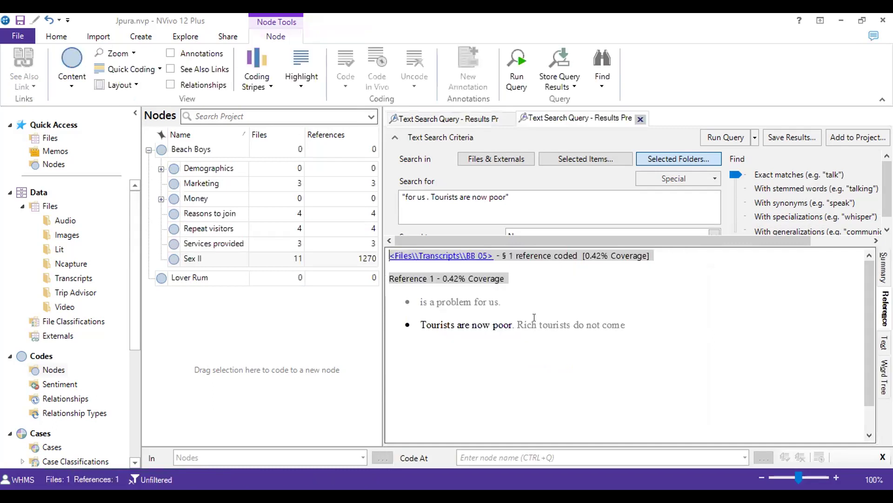
- Open the source transcript BB 05 from the reference and read the passage around "Tourists are now poor"
click(449, 255)
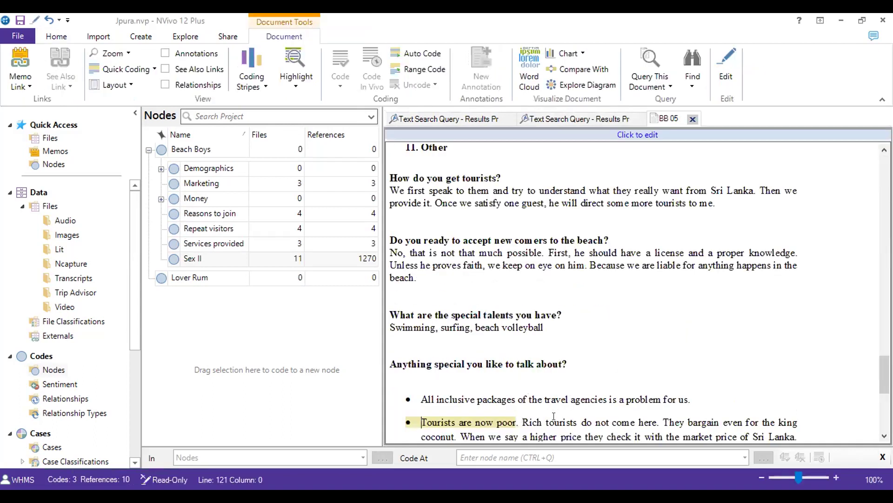
scroll(552, 412, down, 5)
scroll(554, 416, up, 2)
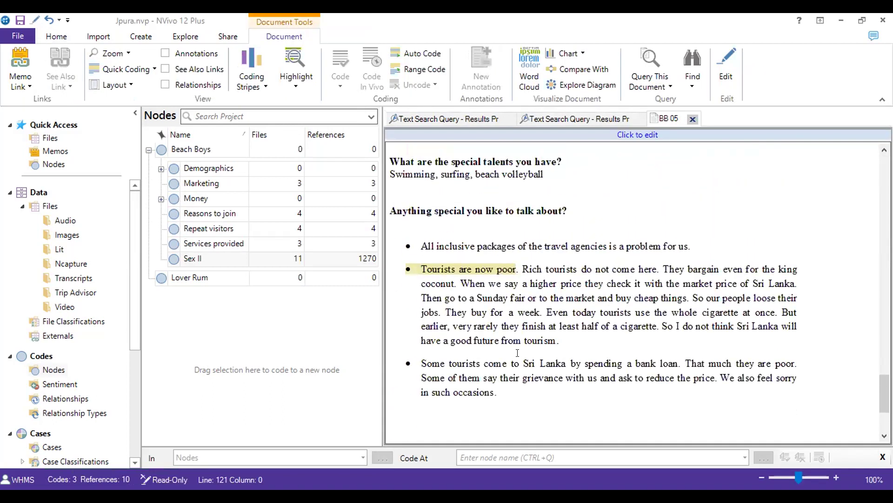
- Return to the word tree and trace the "I was born to a" and "loan . That much they are" branches
click(447, 122)
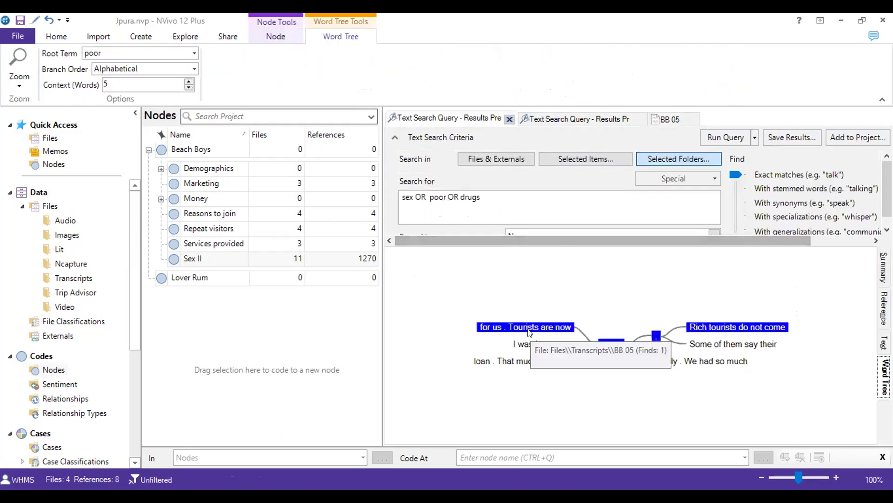
click(529, 343)
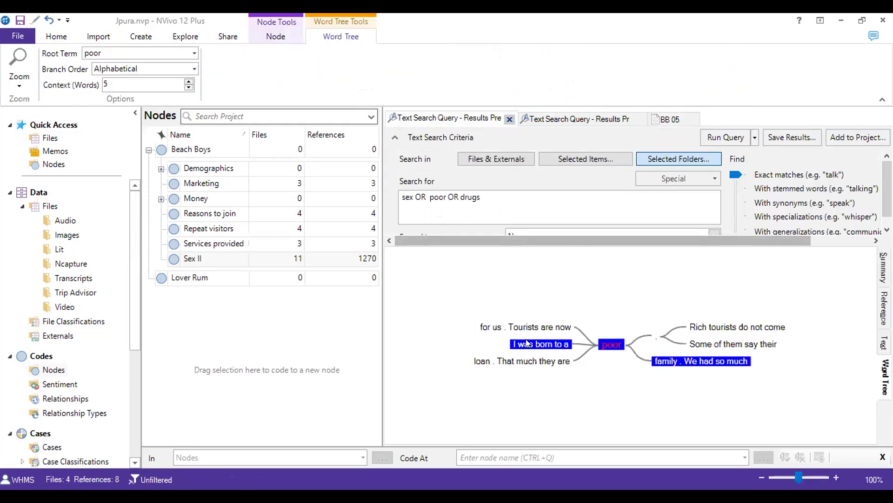
click(503, 362)
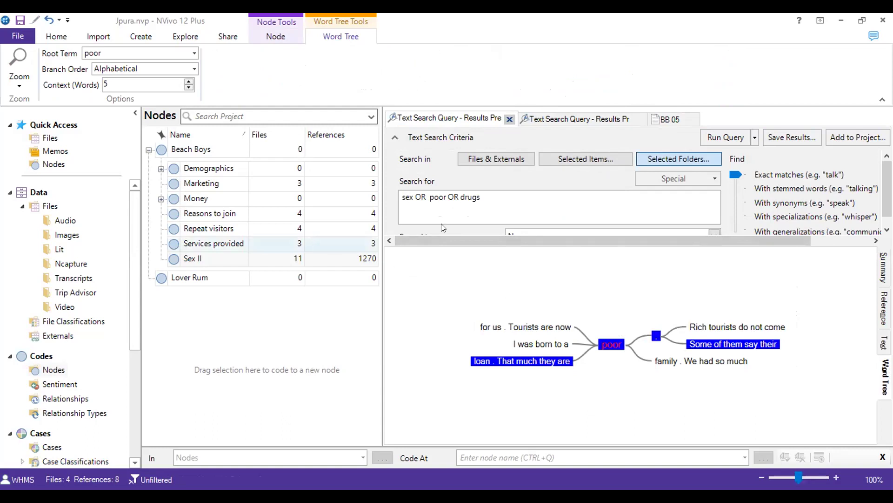
- Reduce the search expression to "sex", set the search scope to the Lit folder and run the query
drag(415, 197, 598, 198)
key(BackSpace)
click(655, 160)
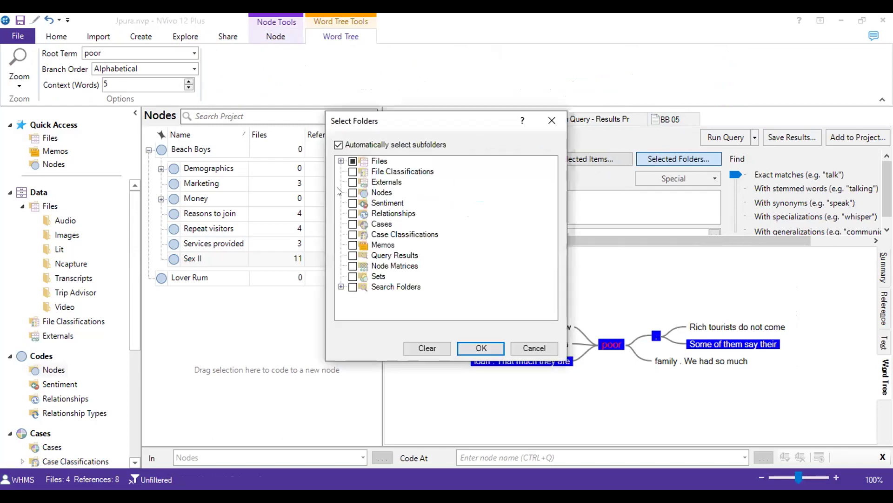
click(341, 161)
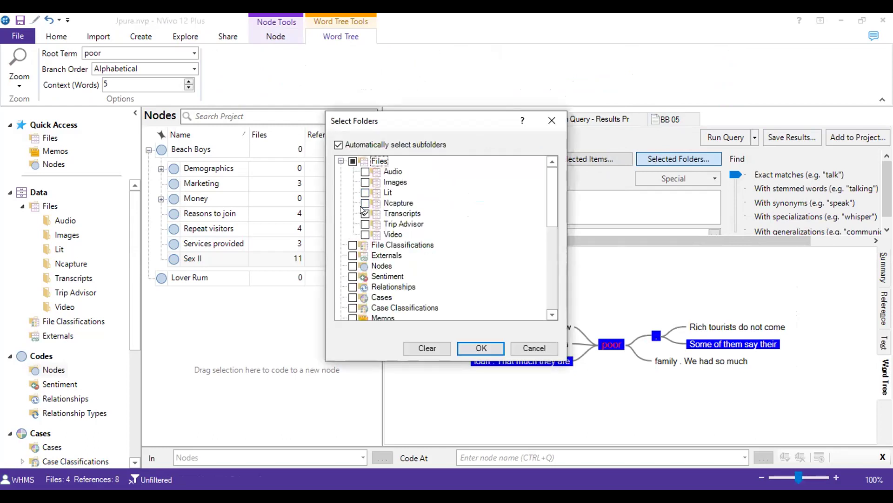
click(363, 213)
click(365, 192)
click(365, 213)
click(481, 348)
click(719, 137)
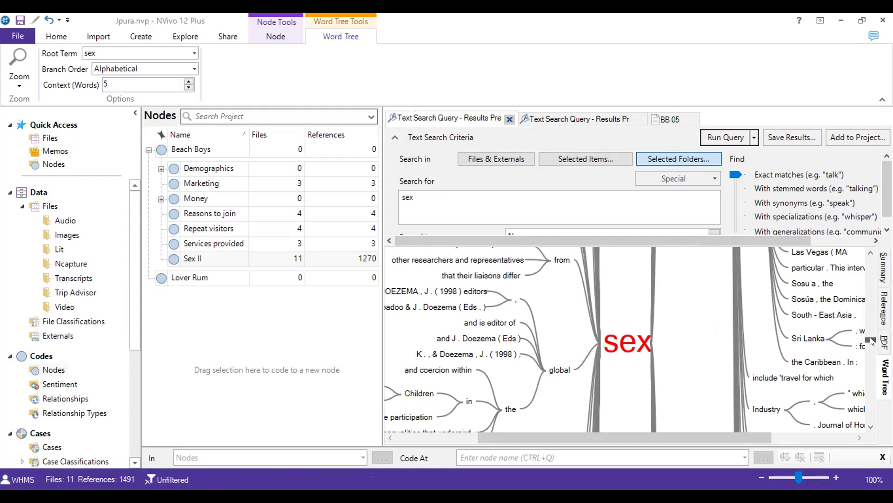
- Export the "sex" word tree as JPEG file "Text Search Query - Results Preview" in the Vavu folder and enlarge the image in Photos
scroll(871, 342, down, 3)
scroll(871, 342, down, 10)
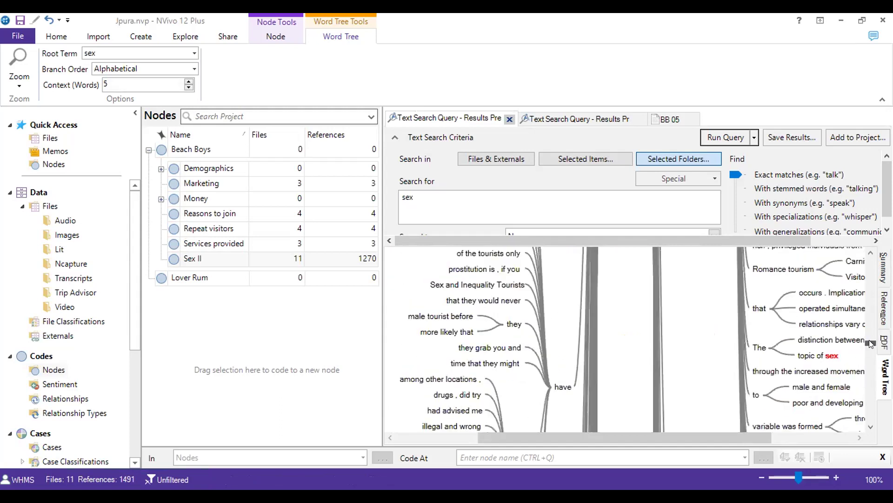
scroll(870, 337, down, 10)
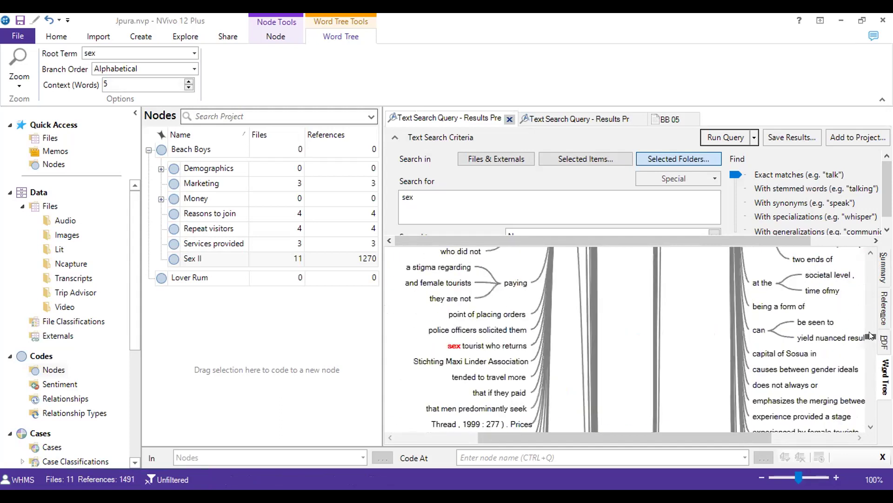
drag(870, 327, 869, 282)
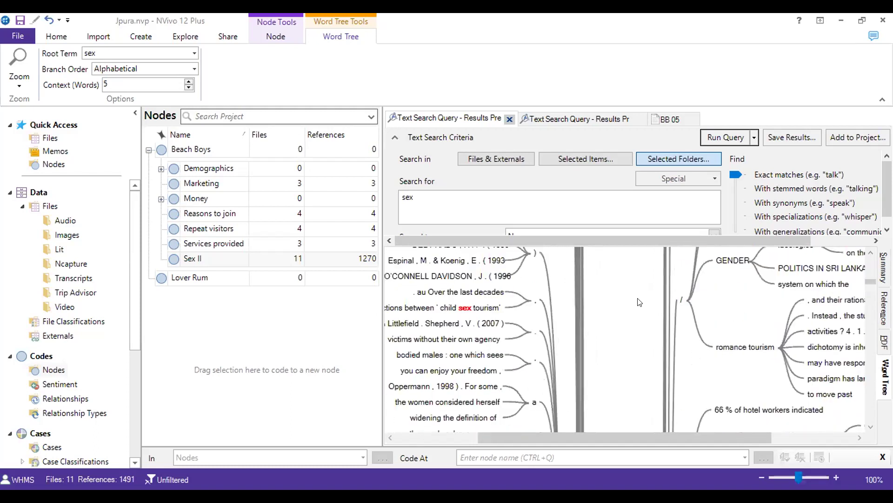
right_click(640, 302)
click(696, 322)
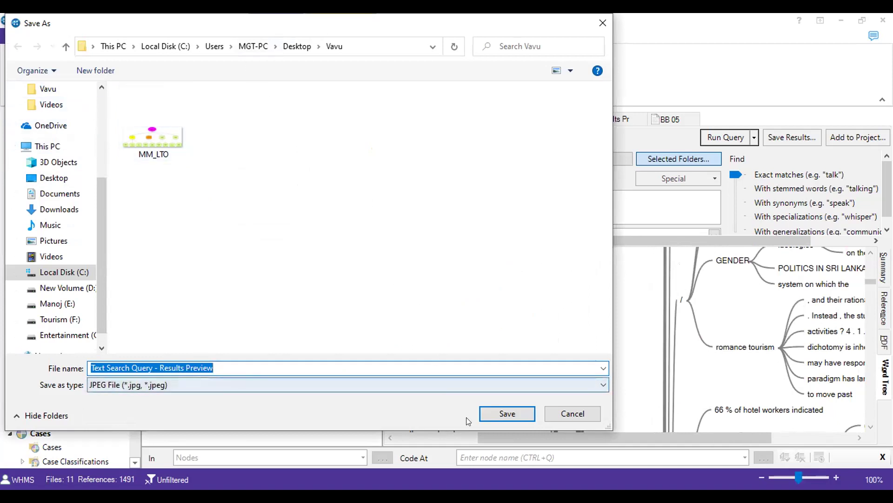
click(506, 412)
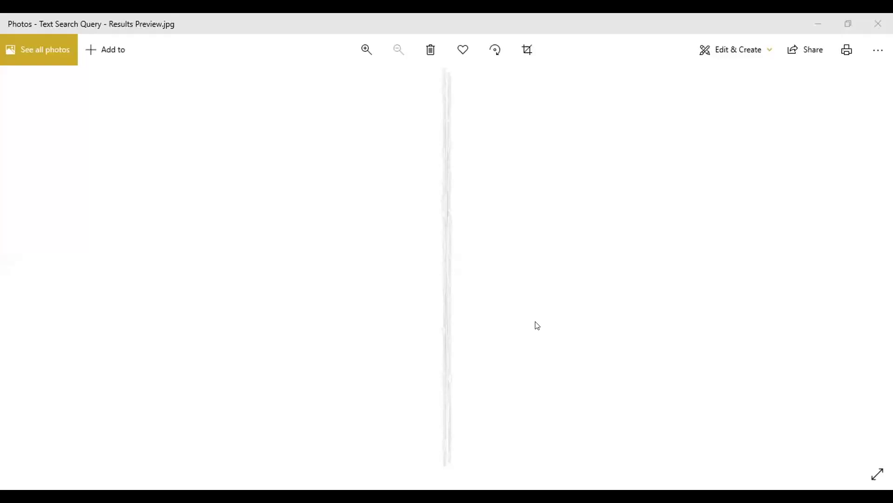
scroll(464, 325, up, 3)
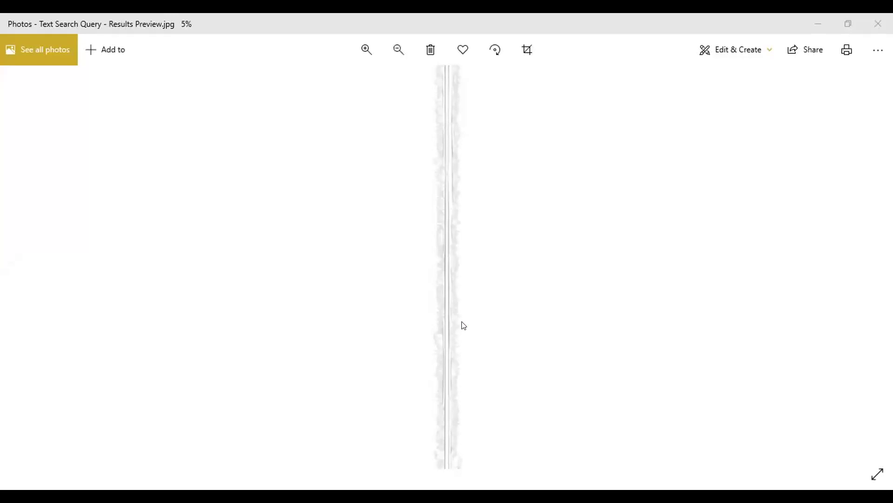
- Enlarge the exported "sex" word tree image and follow its branches down past the root term
scroll(463, 326, up, 2)
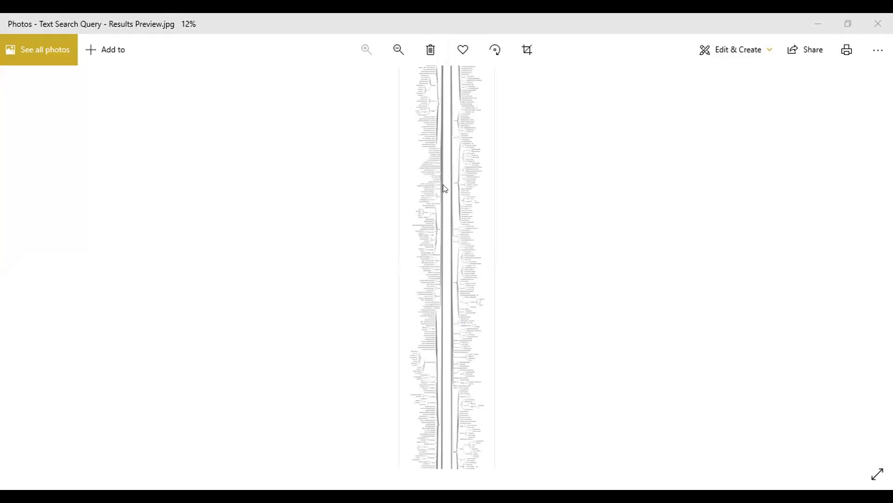
click(363, 51)
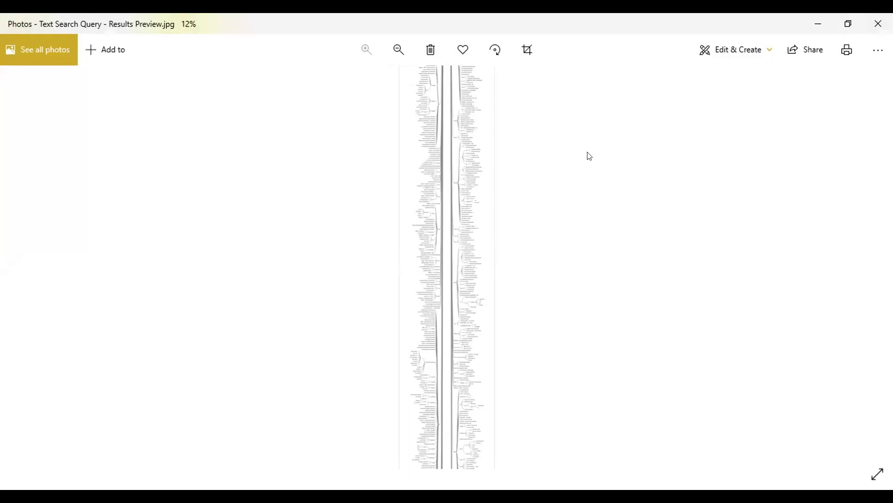
scroll(576, 321, down, 4)
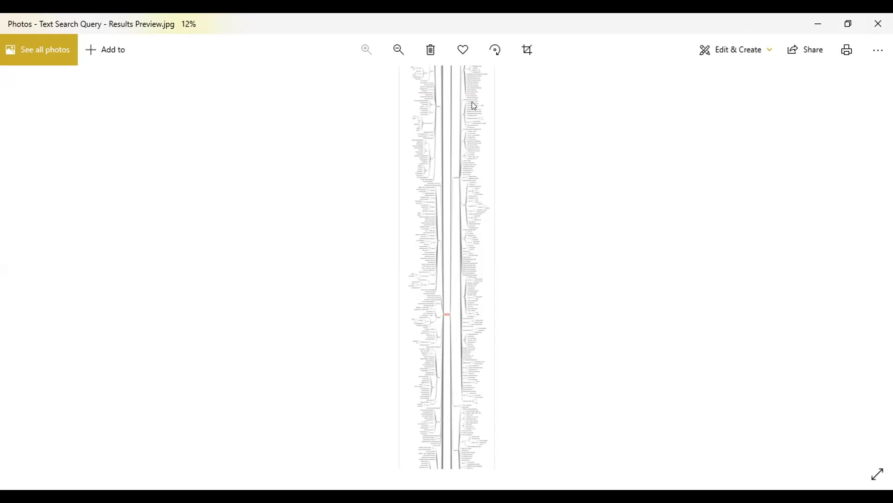
scroll(474, 214, down, 3)
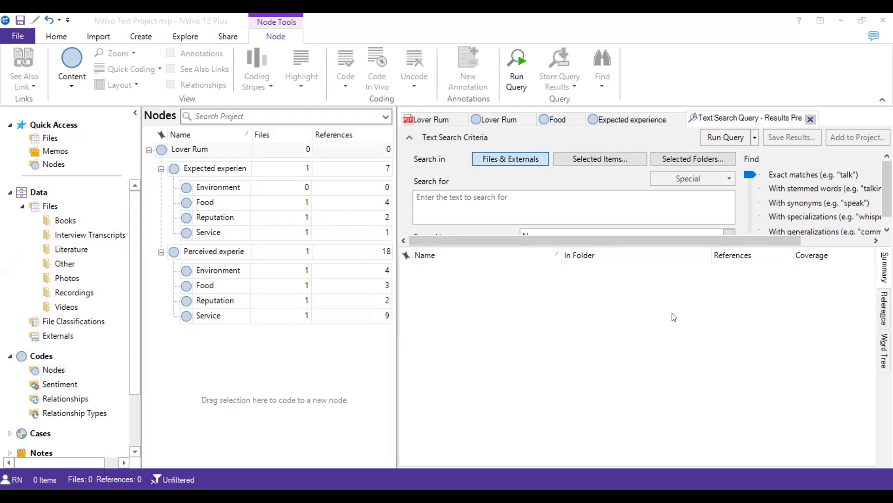
- Run a text search query for "money" limited to the Interview Transcripts folder
click(508, 198)
text(money)
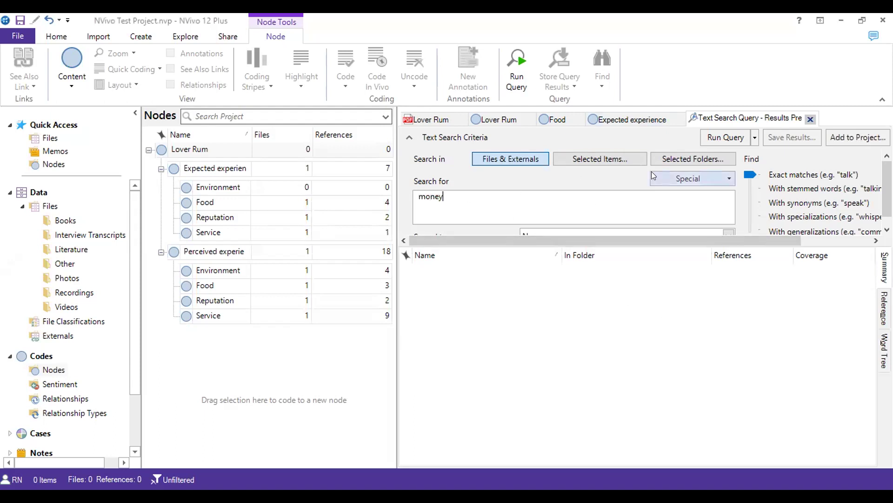
click(674, 160)
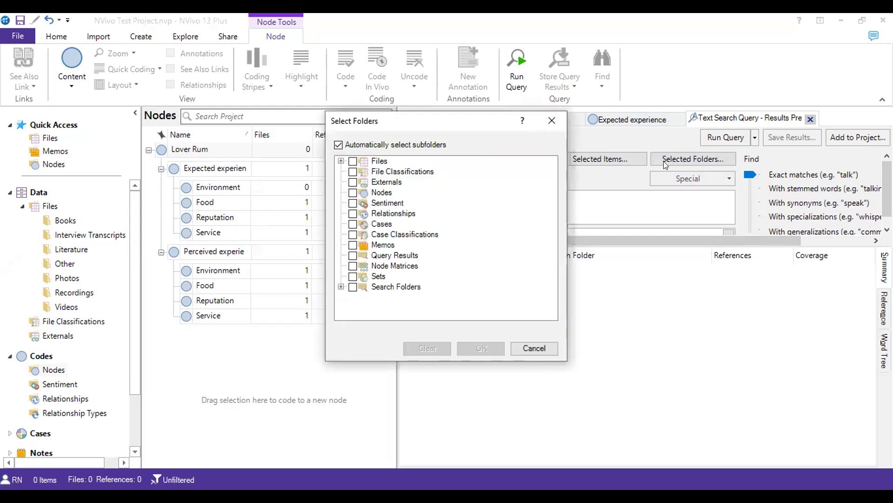
click(342, 161)
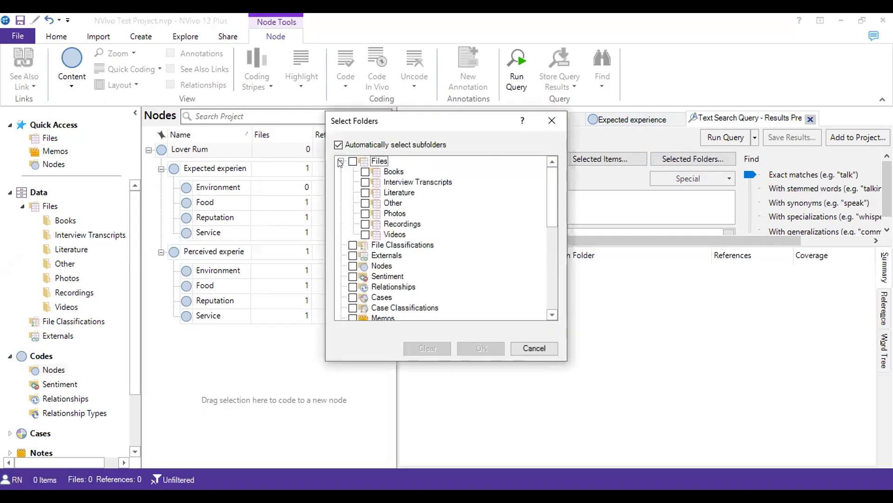
click(365, 192)
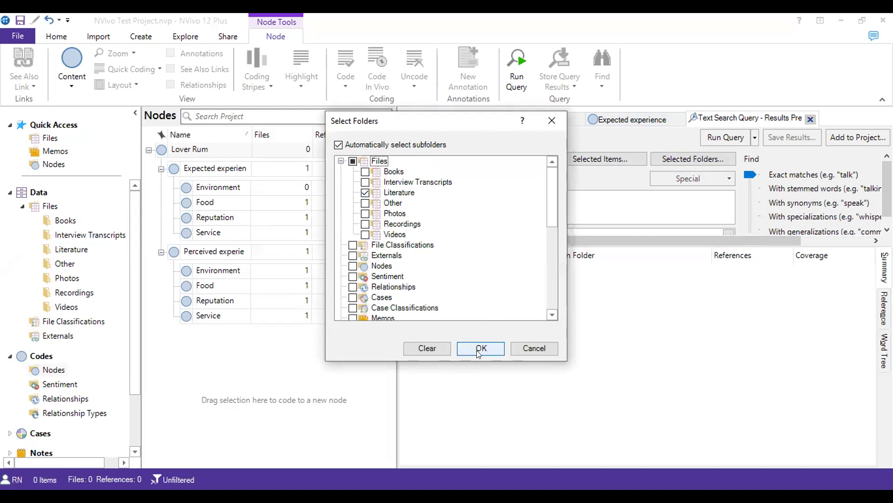
click(365, 193)
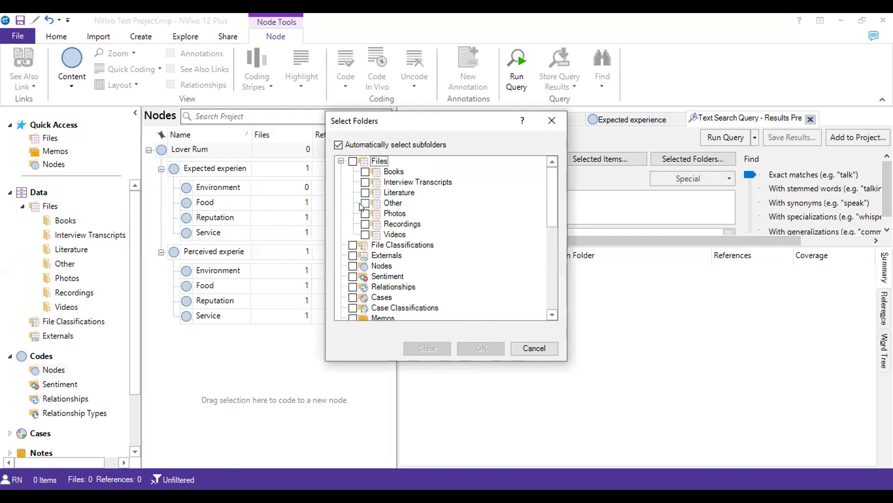
click(366, 182)
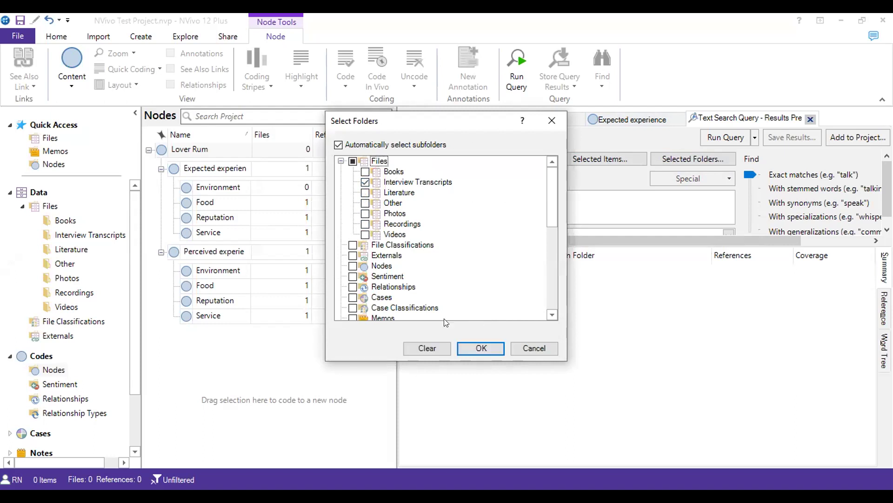
click(475, 347)
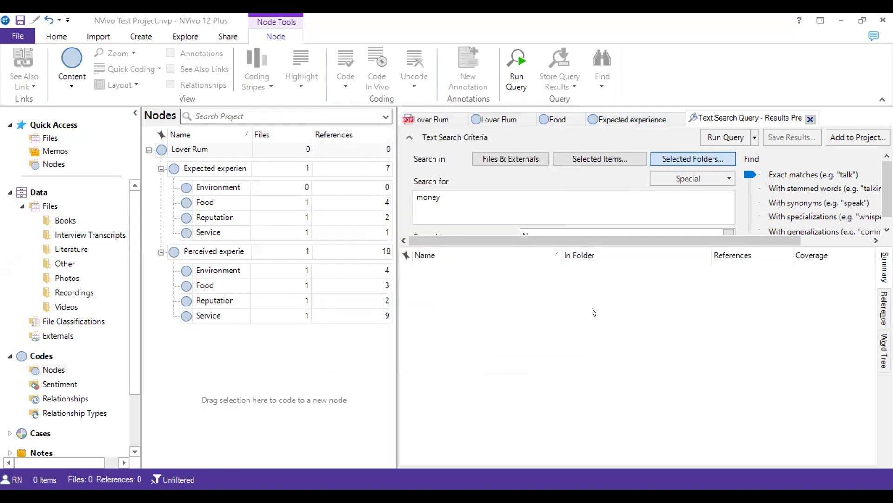
click(713, 136)
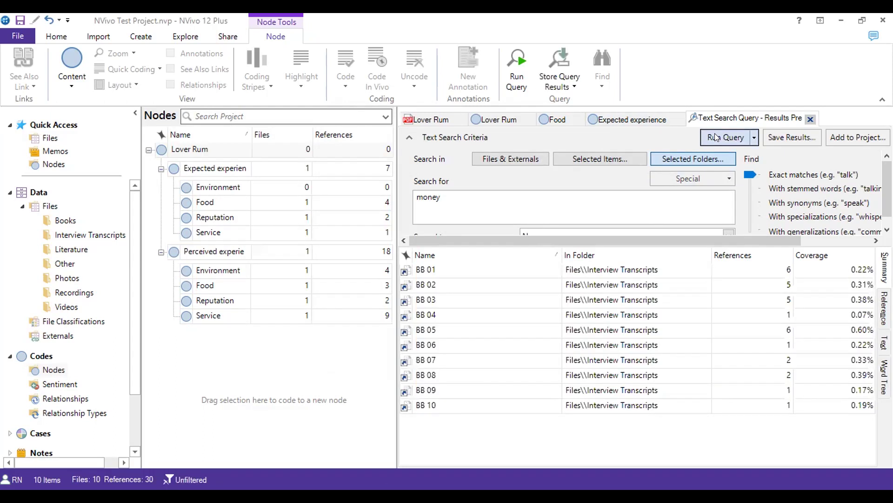
- Export the reference view of the "money" results as the Word document "Text Search Query - Results Preview"
click(879, 306)
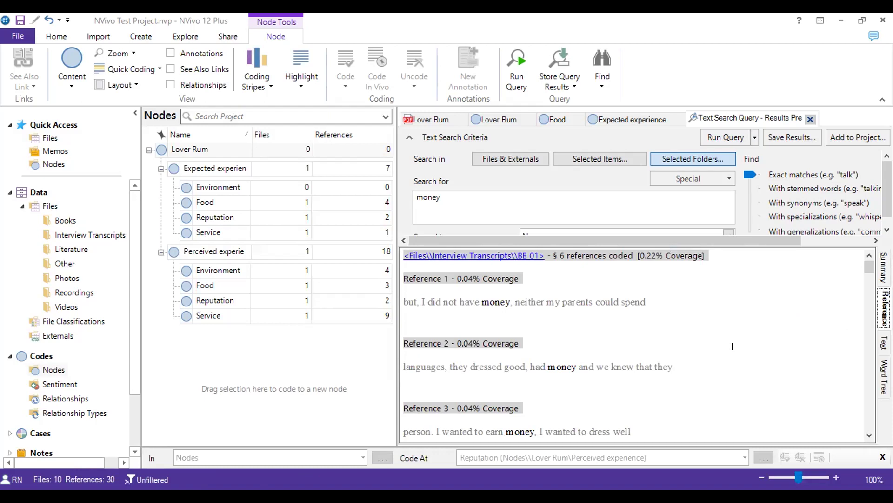
scroll(730, 293, down, 10)
right_click(685, 325)
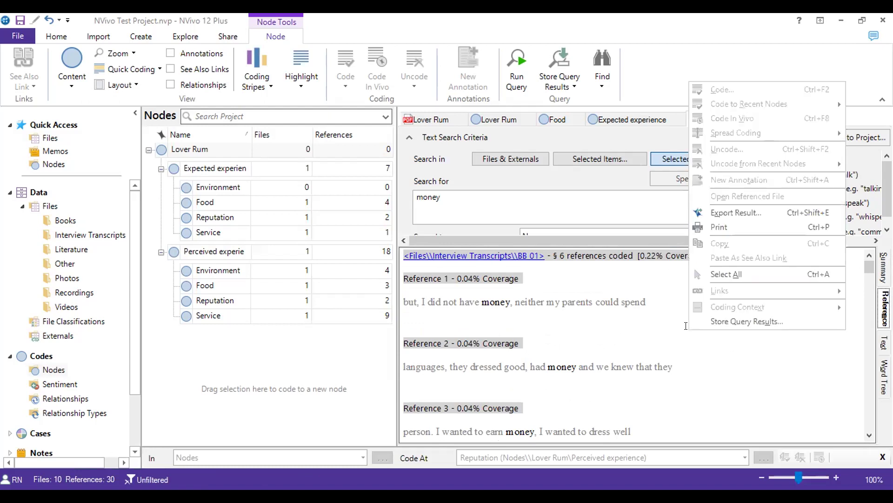
click(736, 212)
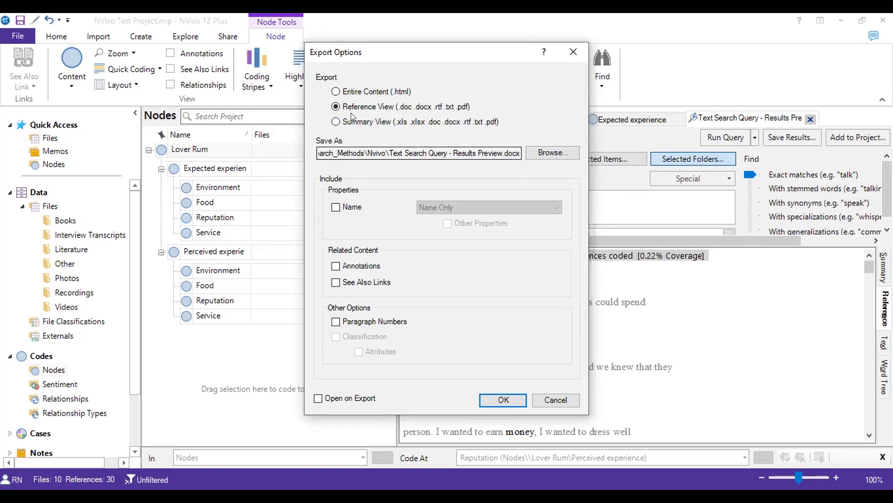
click(495, 399)
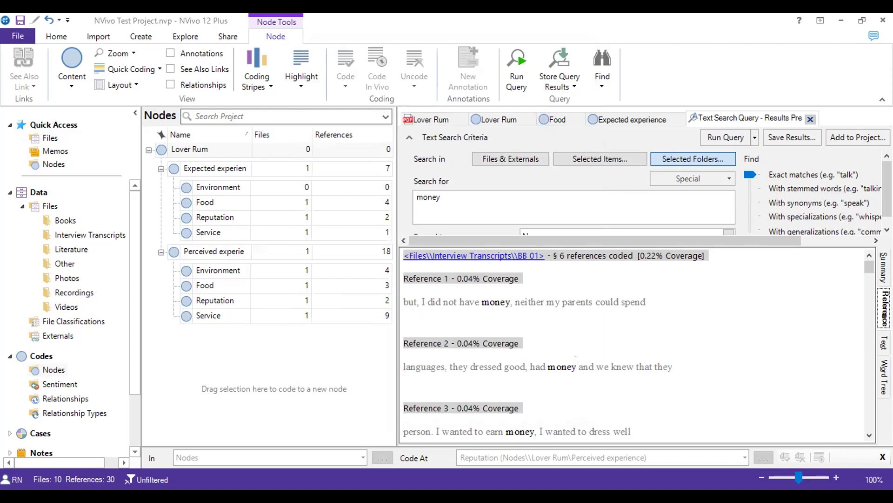
- Switch to the exported Word document and read through the "money" references from the interview transcripts
click(837, 16)
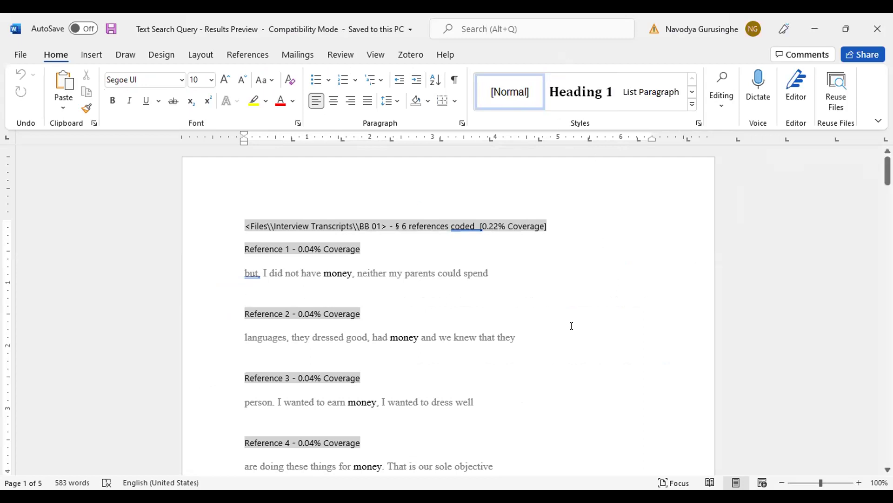
scroll(571, 326, down, 10)
scroll(575, 336, down, 12)
scroll(575, 337, down, 6)
scroll(575, 336, down, 10)
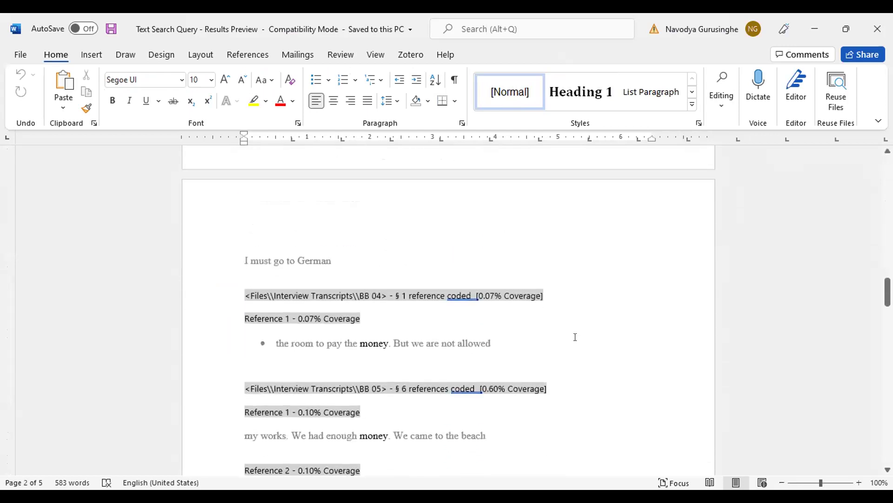
scroll(575, 336, down, 6)
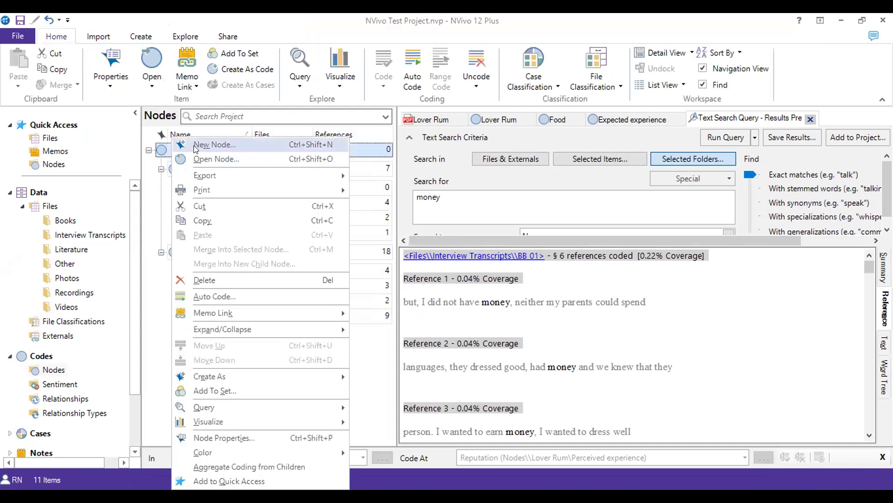
click(193, 145)
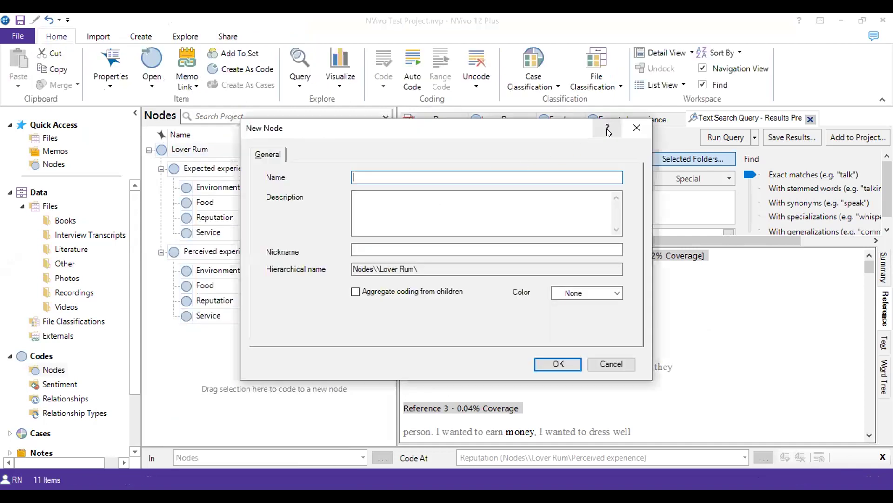
click(633, 127)
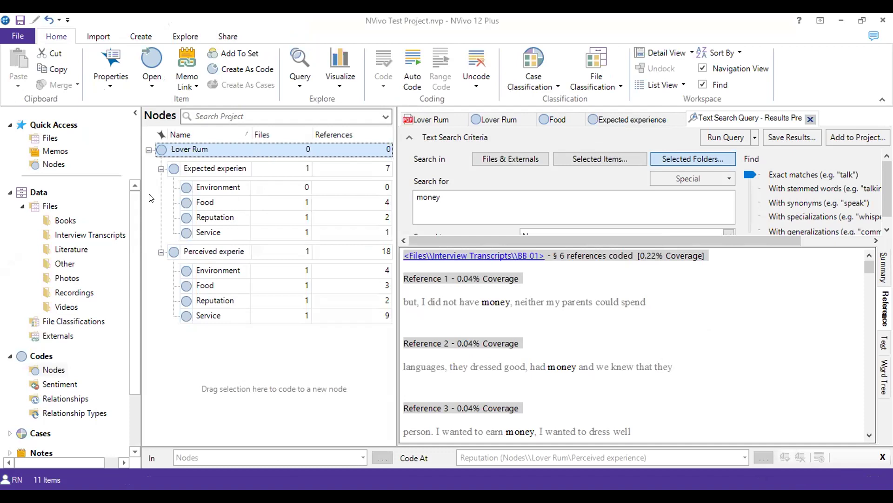
right_click(50, 373)
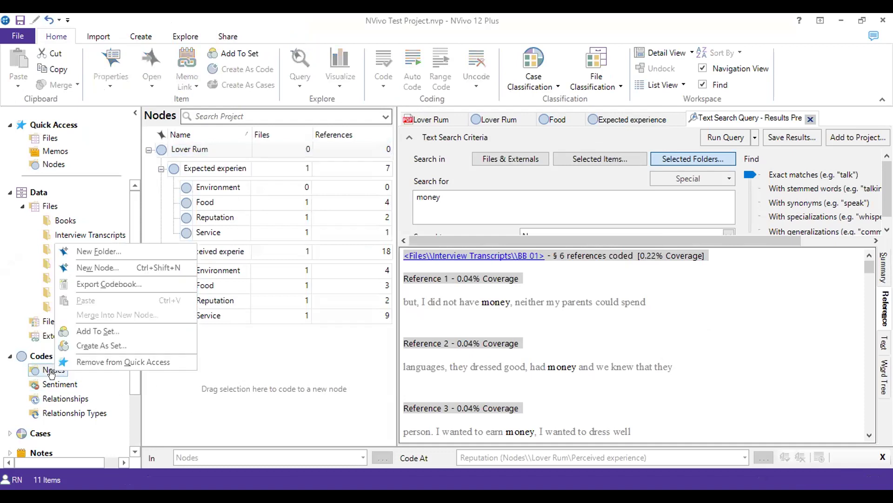
click(286, 381)
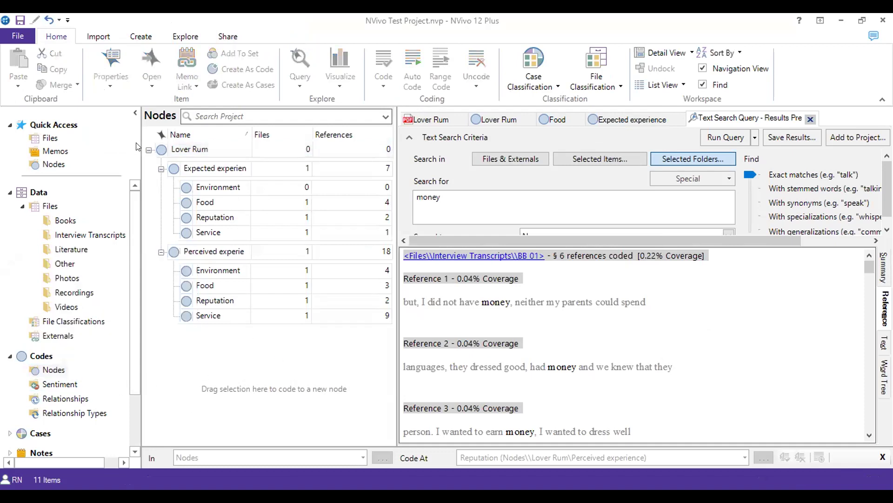
- Collapse the Lover Rum node hierarchy and create a top-level node named "Beach Boys"
click(149, 156)
click(161, 169)
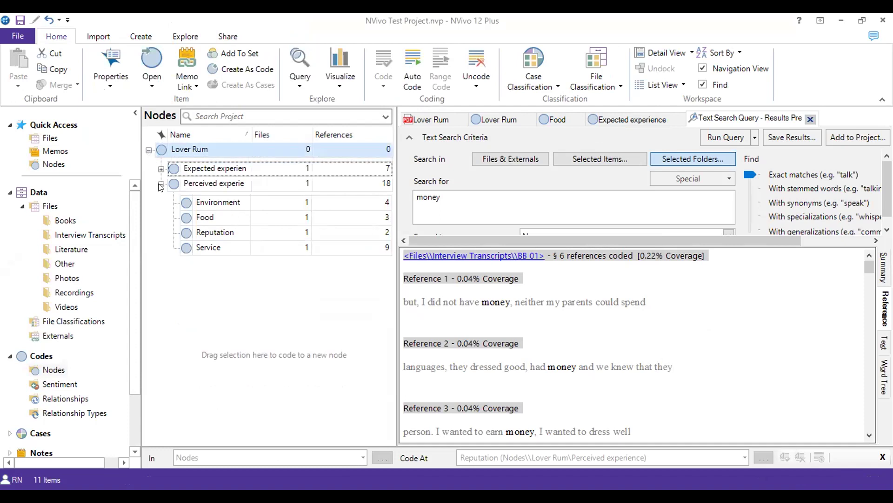
click(161, 184)
click(148, 150)
click(186, 223)
click(67, 337)
right_click(45, 369)
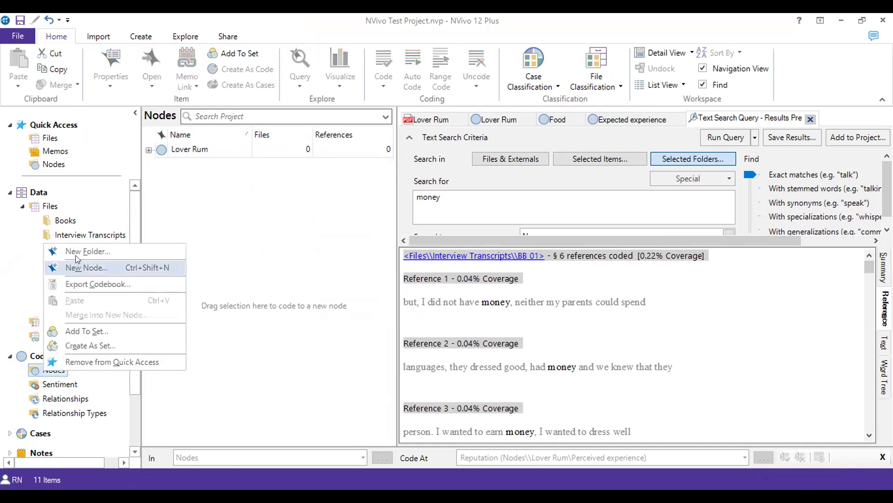
click(77, 267)
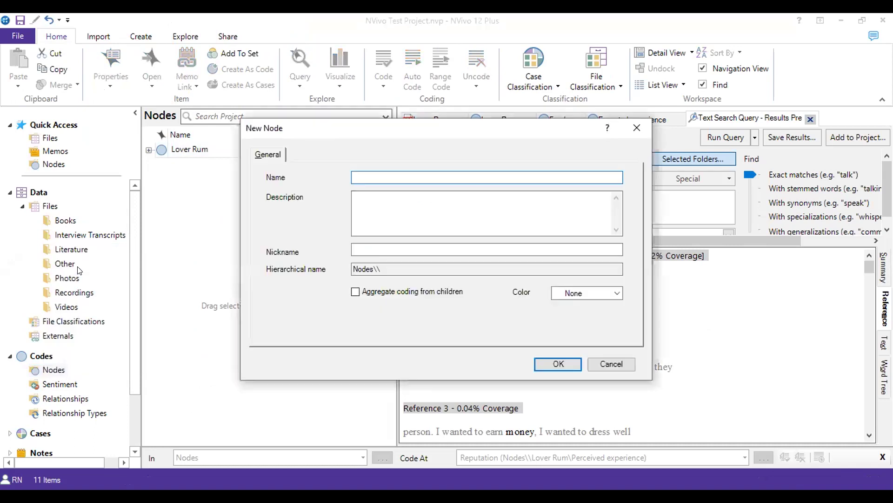
text(Beach Boys)
click(558, 363)
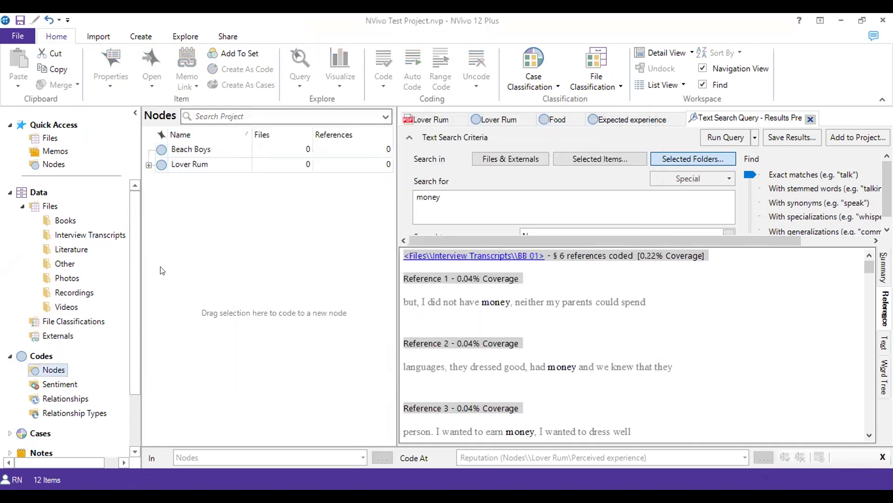
click(180, 149)
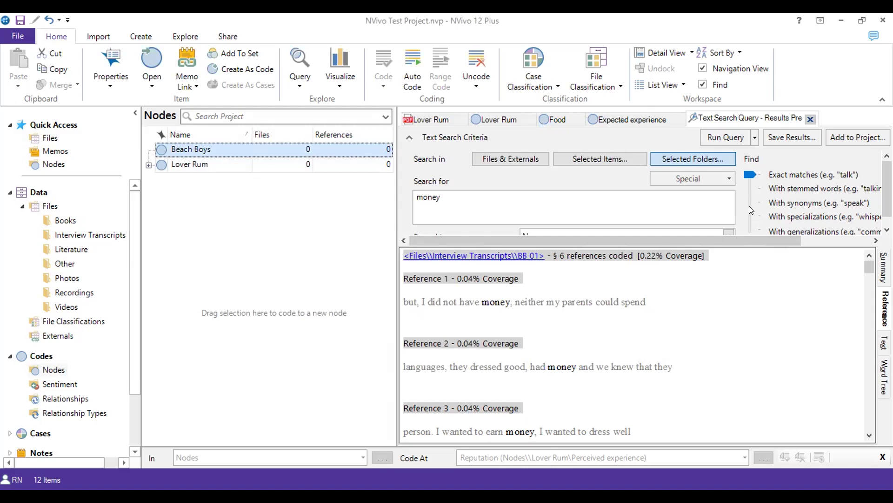
- Set the "money" query to spread to Narrow Context and rerun it
click(724, 176)
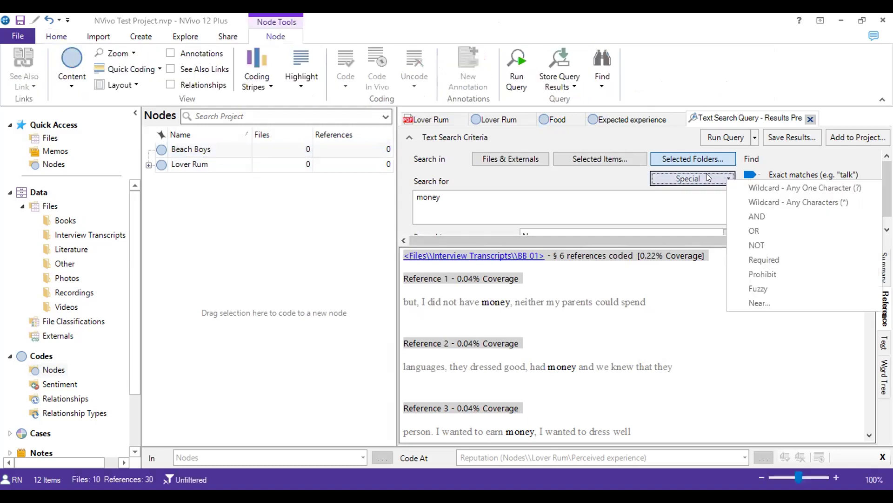
click(676, 212)
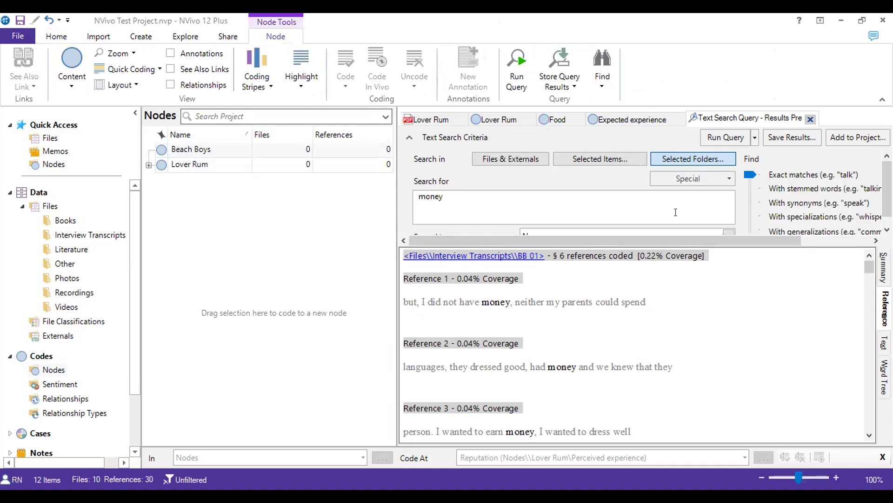
scroll(875, 207, down, 1)
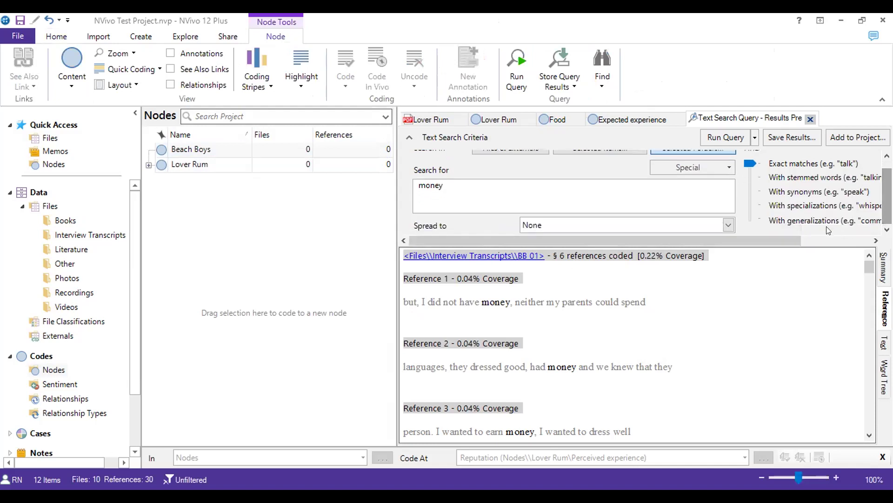
click(727, 226)
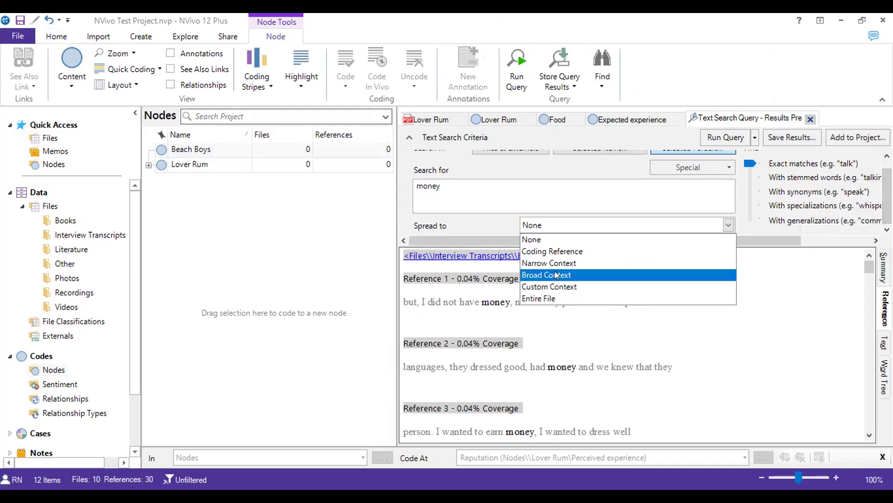
click(557, 265)
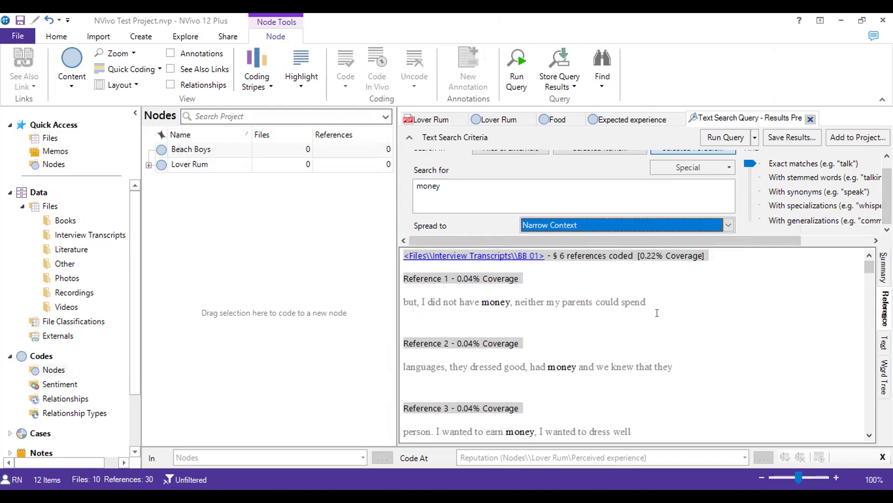
click(717, 136)
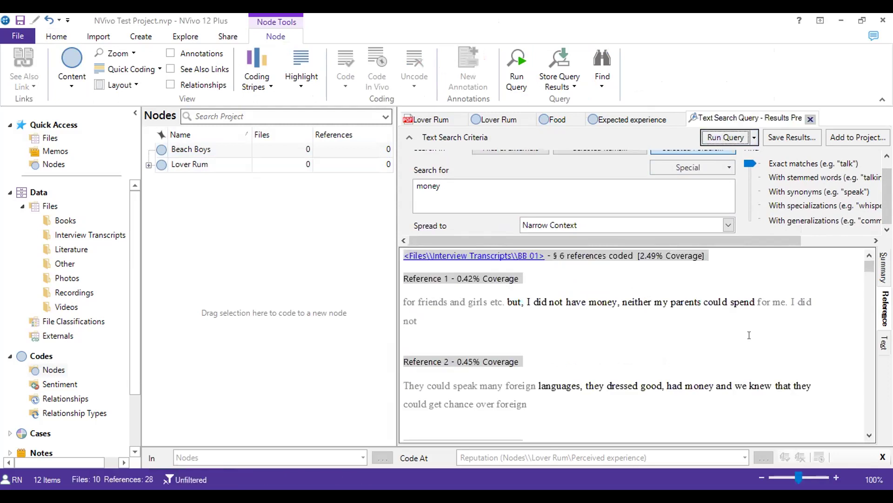
- Save the "money" query results as a new code named "Money" located under the Beach Boys node
click(791, 136)
text(Beac)
key(BackSpace)
key(BackSpace)
key(BackSpace)
key(BackSpace)
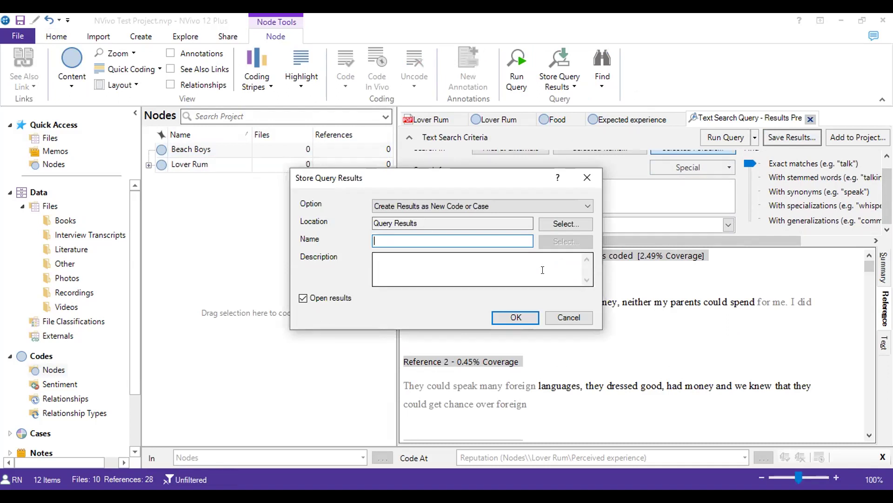
click(433, 222)
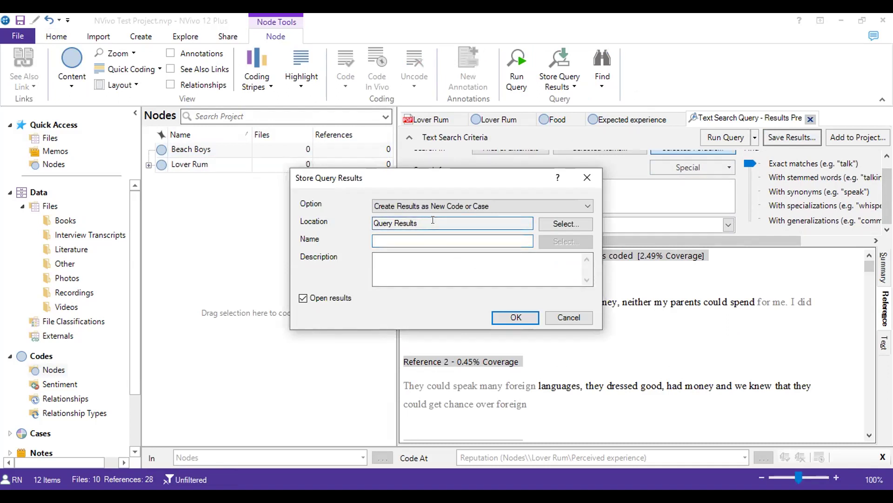
click(569, 226)
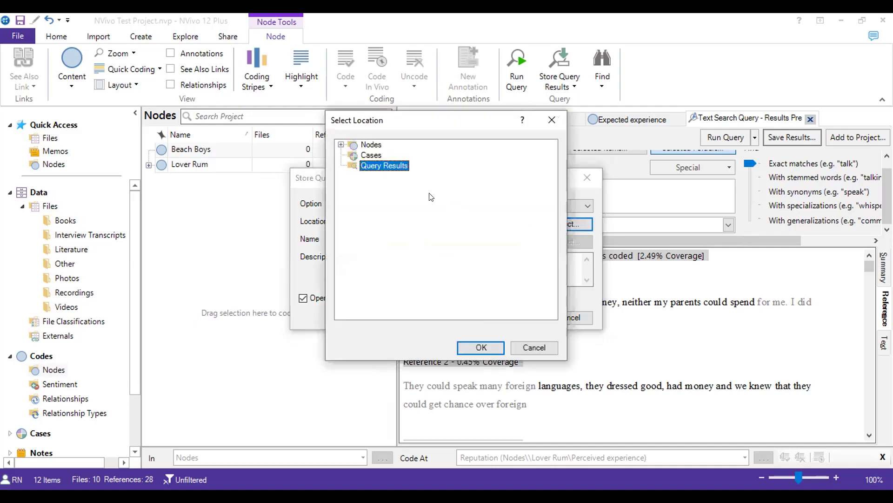
click(341, 145)
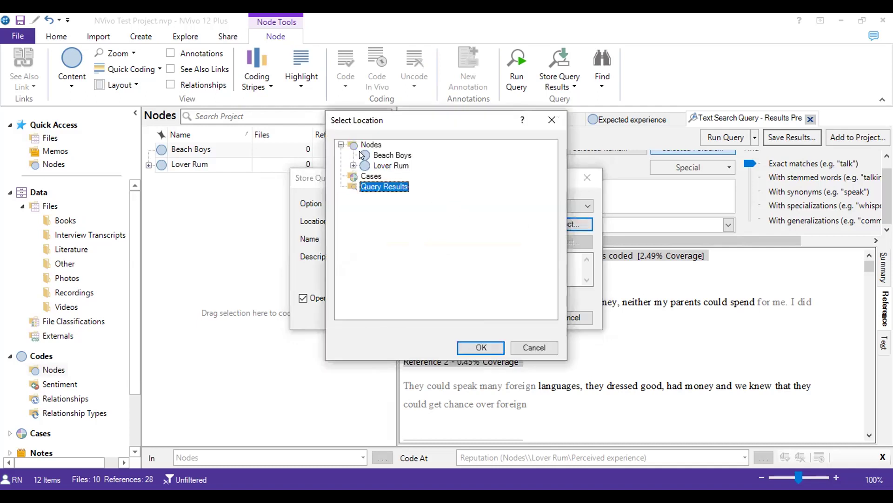
click(382, 157)
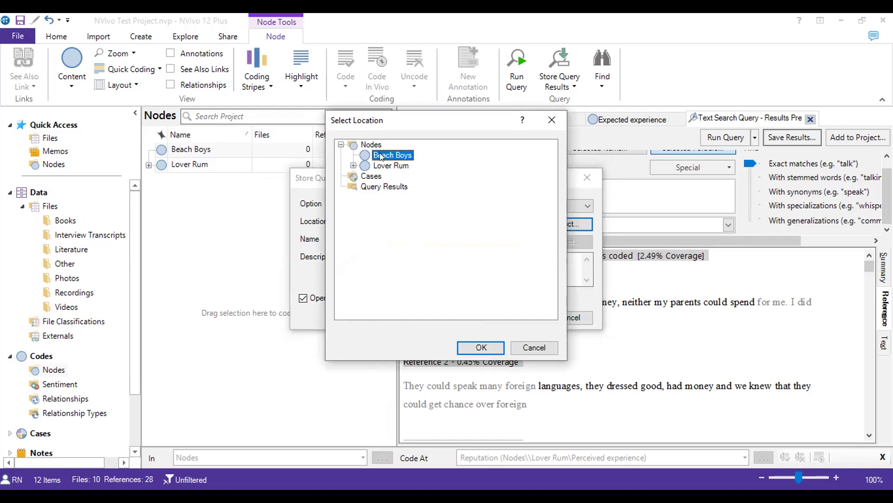
click(462, 351)
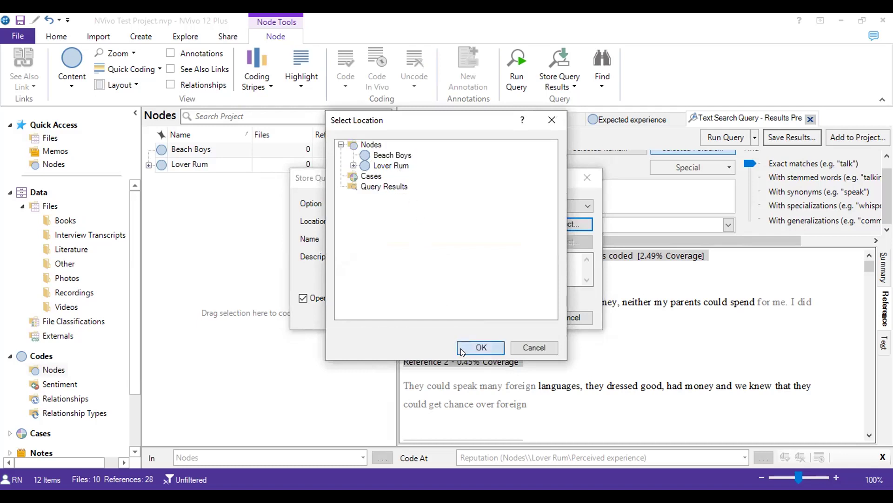
click(425, 238)
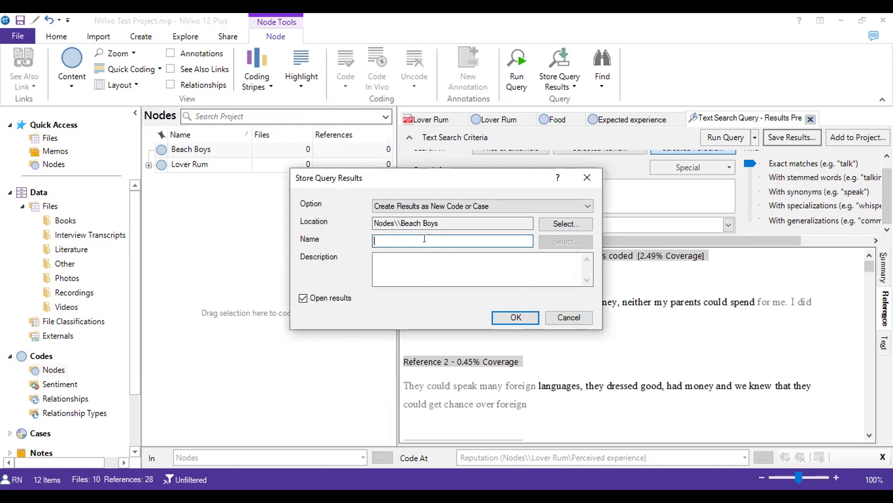
text(Money)
click(509, 317)
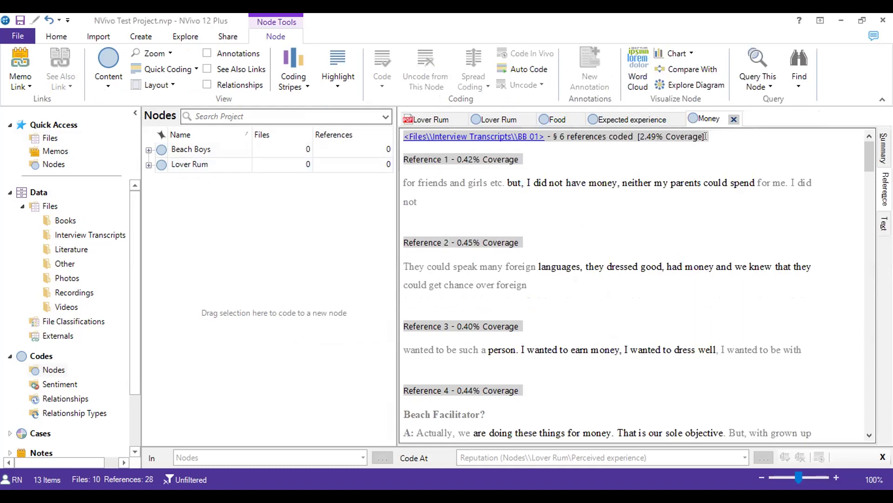
- Close all open detail views, including Expected experience, Food, Money and both Lover Rum items
click(677, 119)
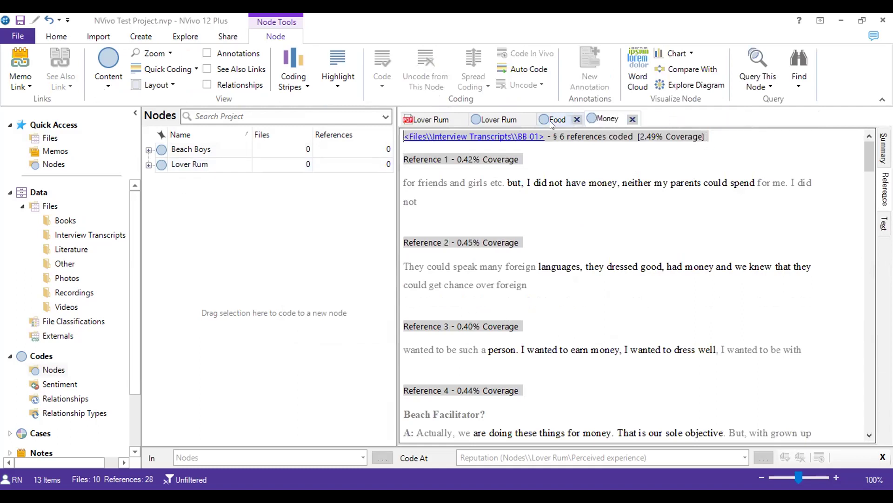
click(576, 119)
click(515, 119)
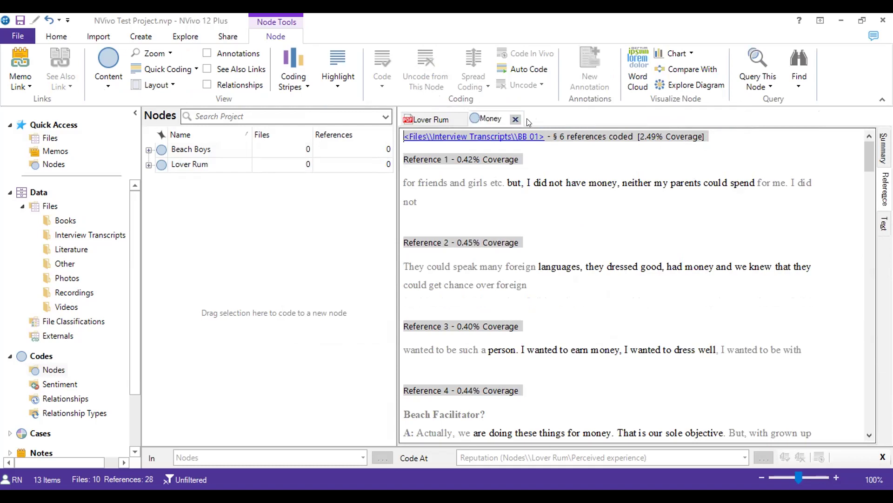
click(516, 120)
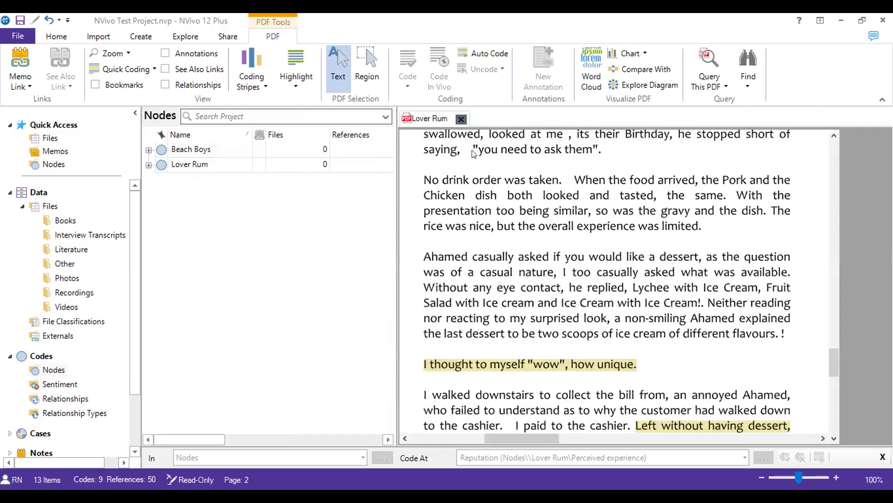
key(ctrl+F4)
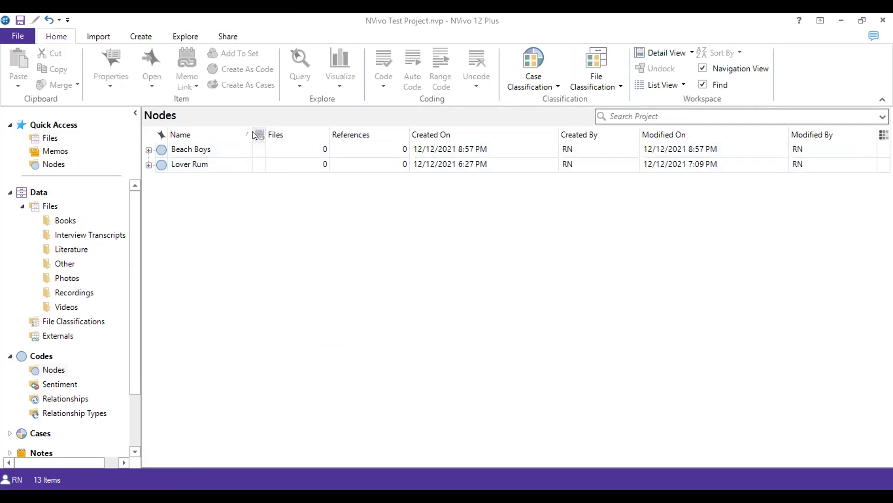
- Expand the Beach Boys node, open its Money child node and read through the coded interview references
click(149, 150)
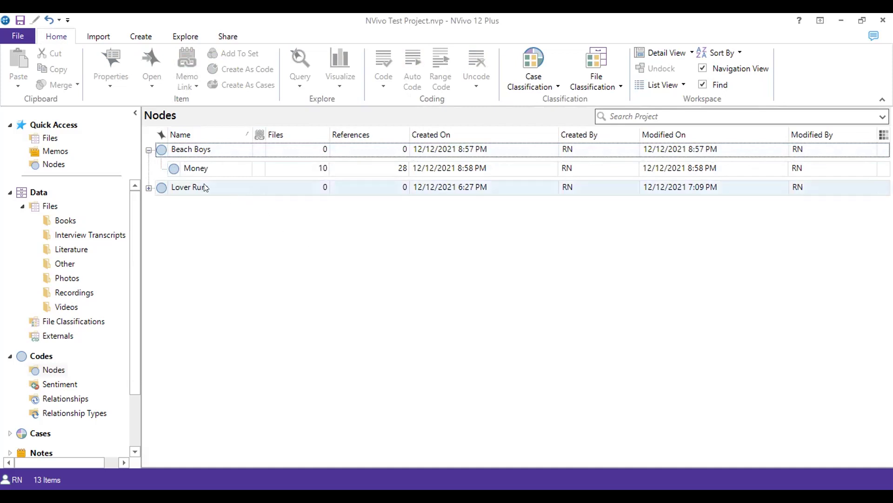
click(191, 168)
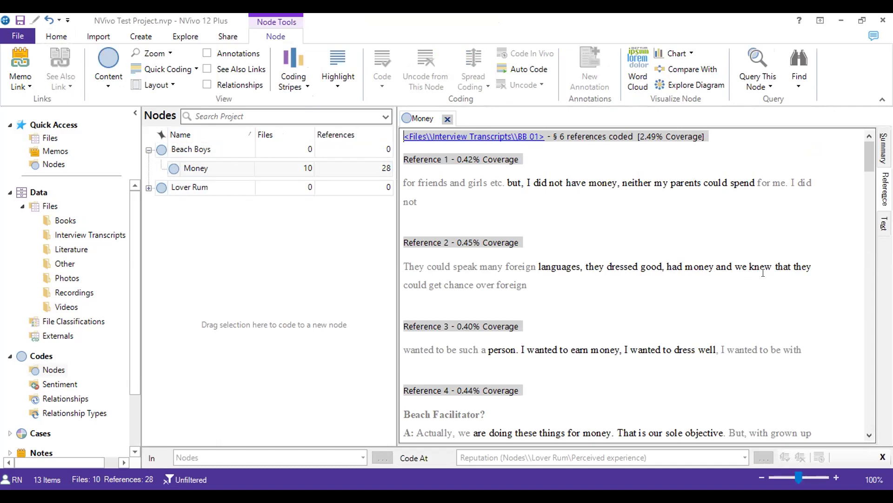
scroll(763, 272, down, 2)
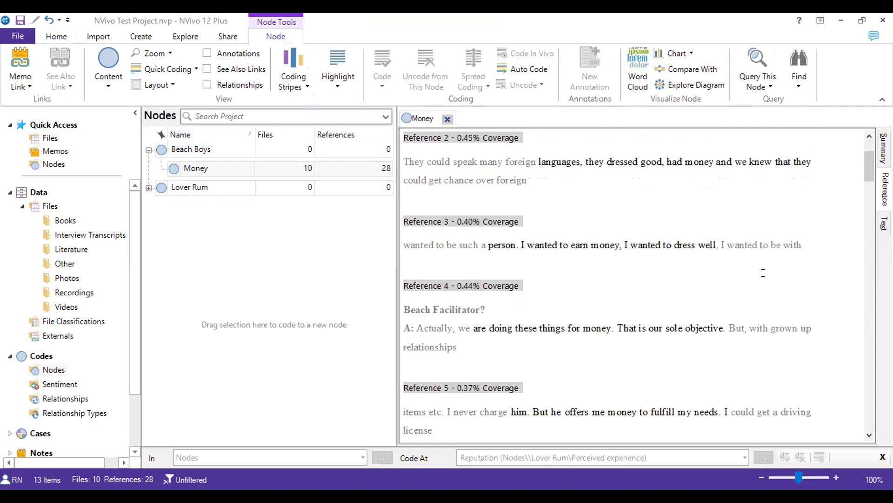
scroll(763, 273, down, 2)
scroll(763, 273, up, 4)
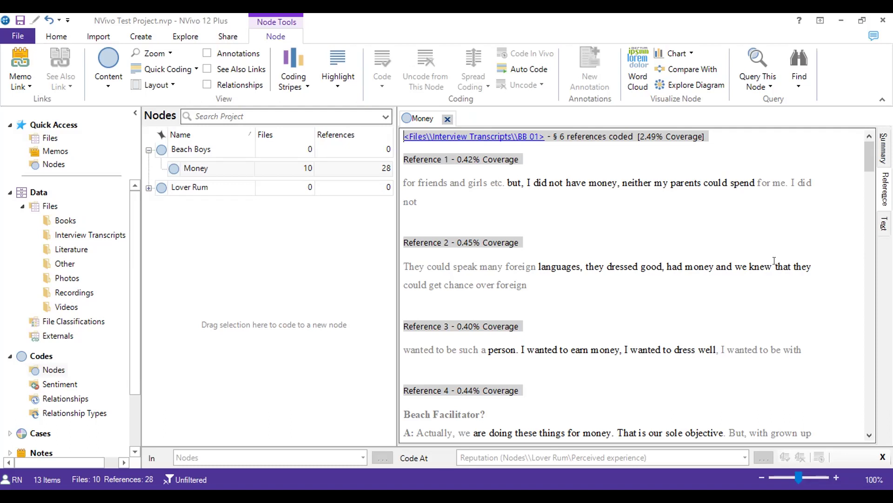
scroll(775, 261, down, 10)
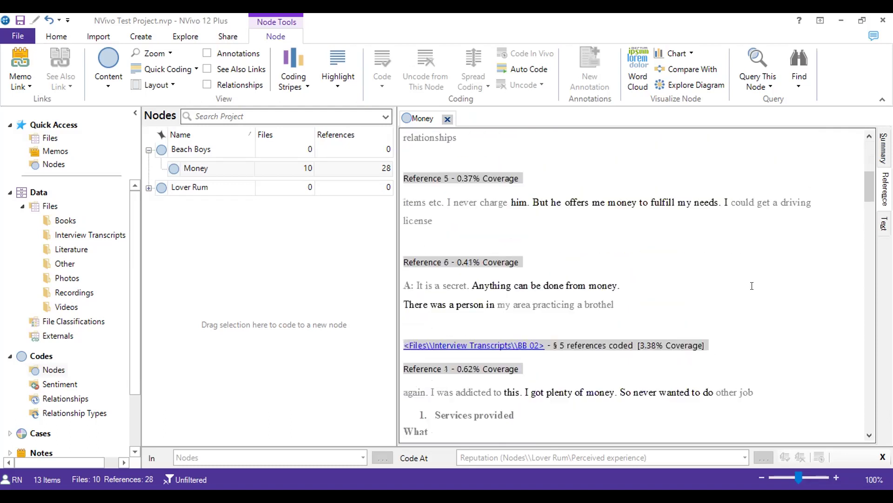
scroll(751, 286, up, 10)
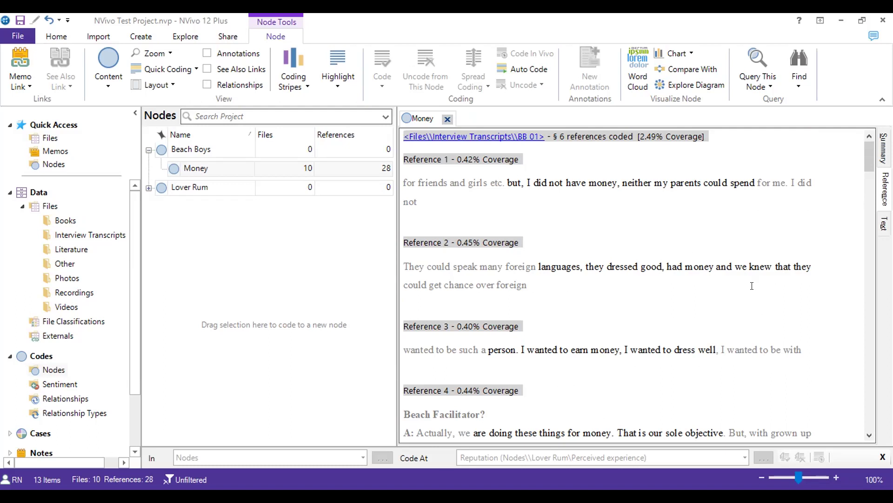